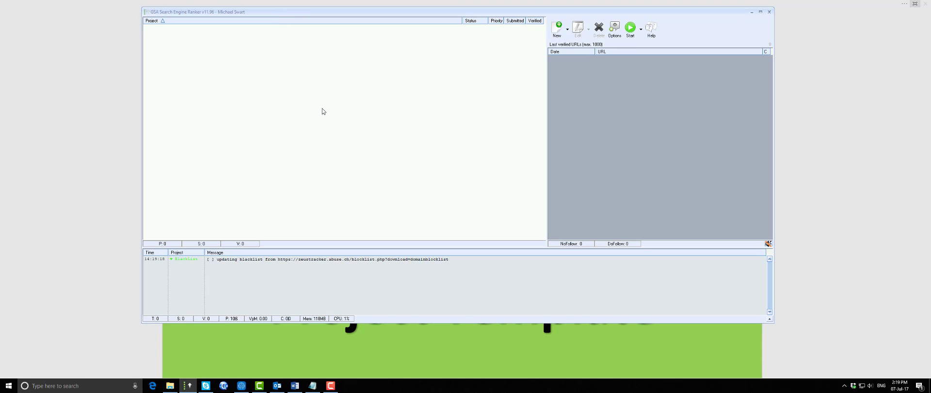
# Create a new project and widen its Project Data window so the whole submission list fits
pyautogui.click(560, 32)
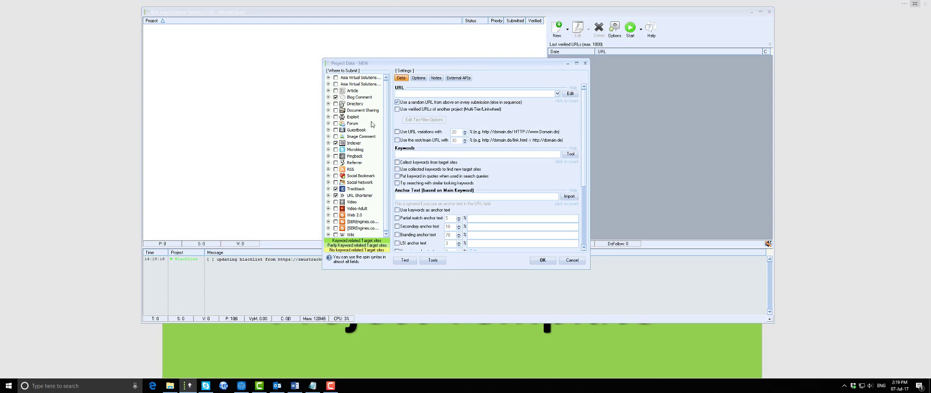
pyautogui.moveTo(452, 62); pyautogui.dragTo(403, 55)
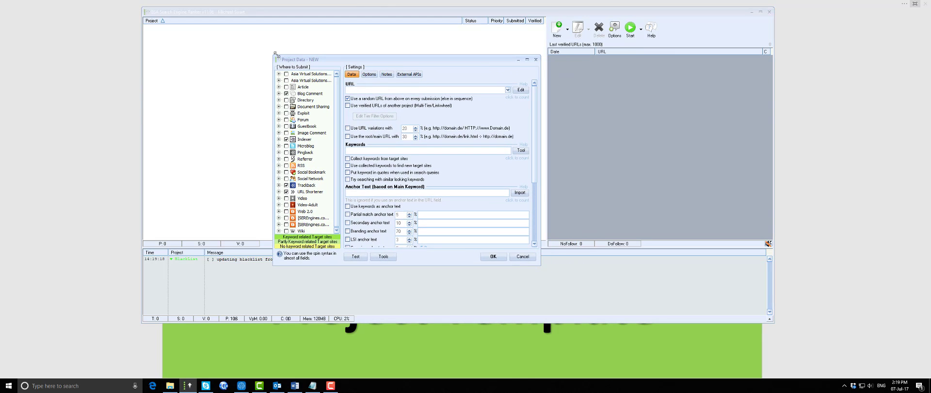
pyautogui.moveTo(274, 54); pyautogui.dragTo(166, 26)
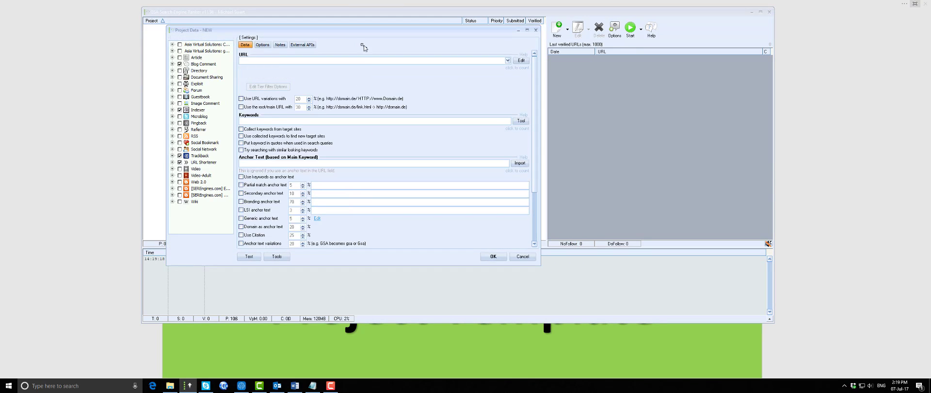
pyautogui.moveTo(365, 33); pyautogui.dragTo(385, 31)
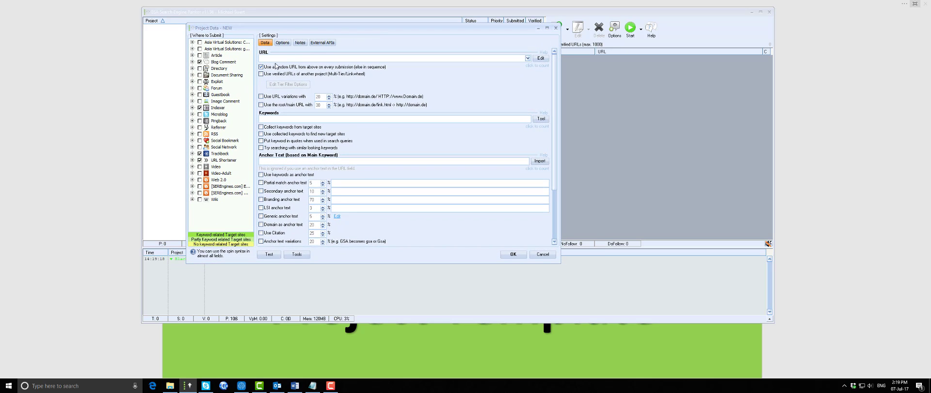
# Enable the Wiki, second SEREngines.com, Article, Document Sharing and Guestbook groups as additional places to submit
pyautogui.click(199, 199)
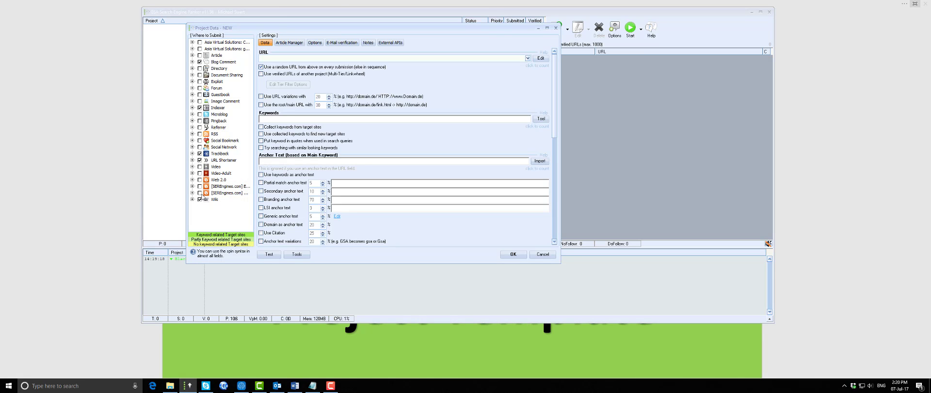
pyautogui.click(200, 192)
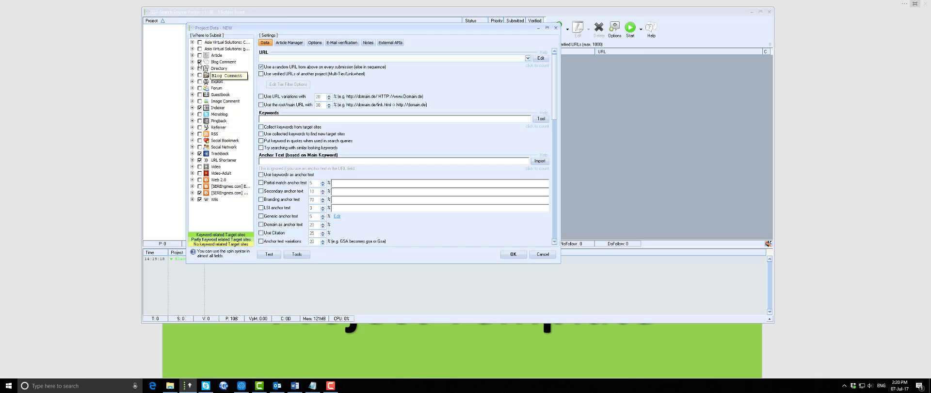
pyautogui.click(199, 55)
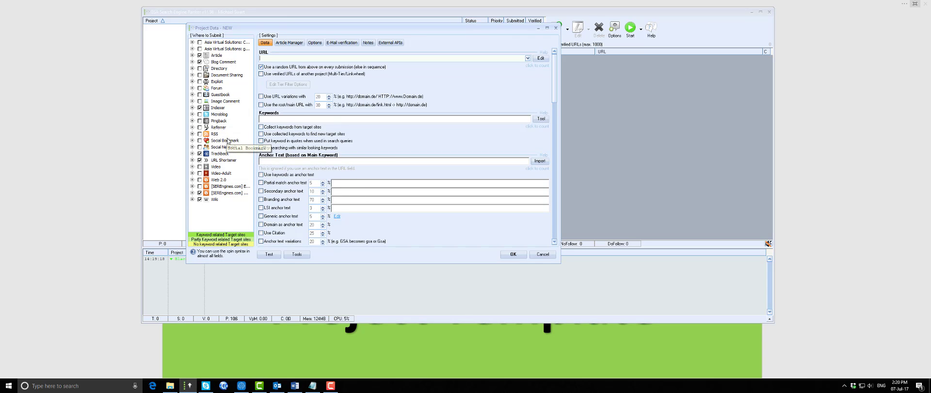
pyautogui.click(200, 75)
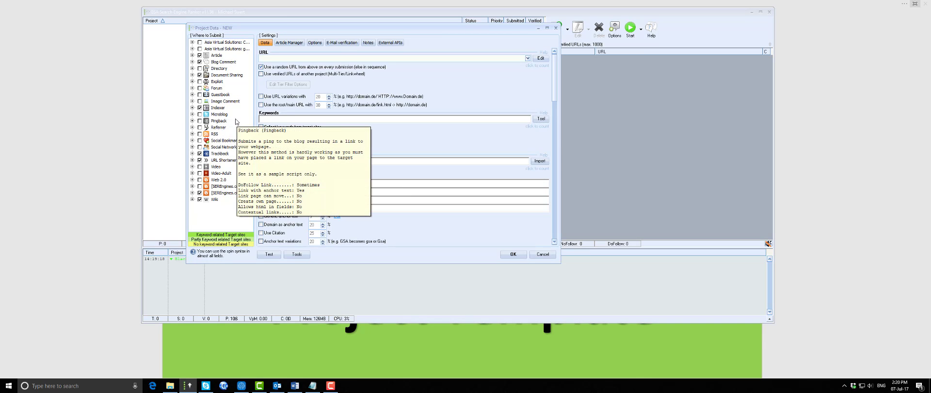
pyautogui.click(199, 94)
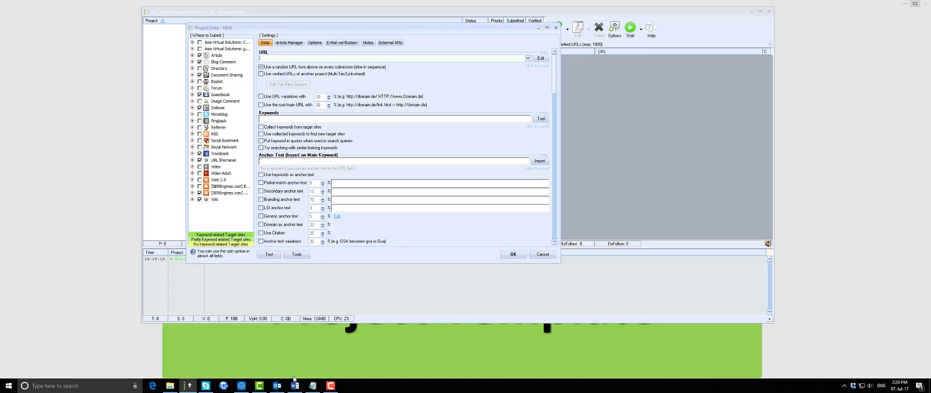
# Bring up the open Notepad text file and close it without saving its changes
pyautogui.click(312, 386)
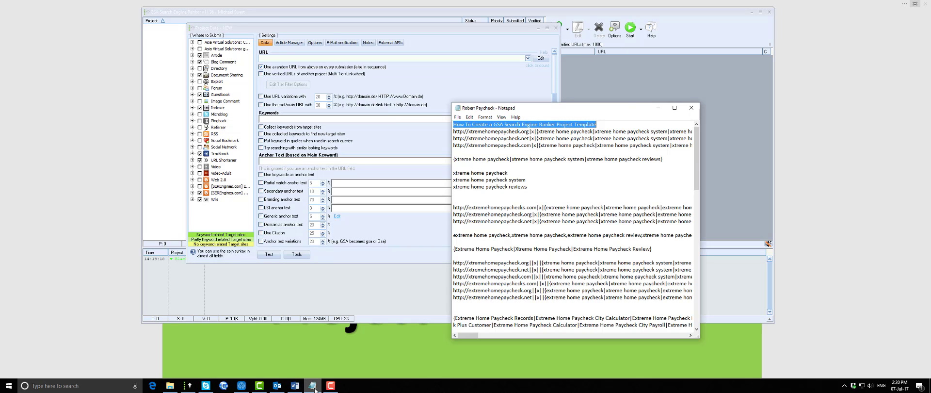
pyautogui.click(658, 107)
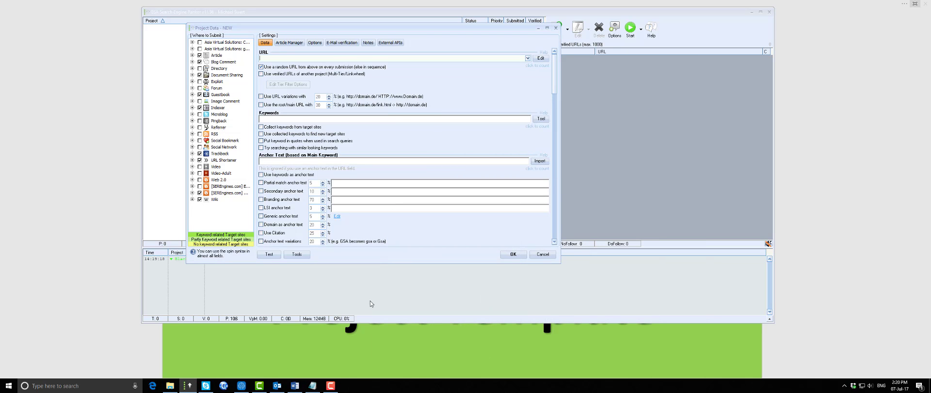
pyautogui.rightClick(315, 388)
pyautogui.click(302, 371)
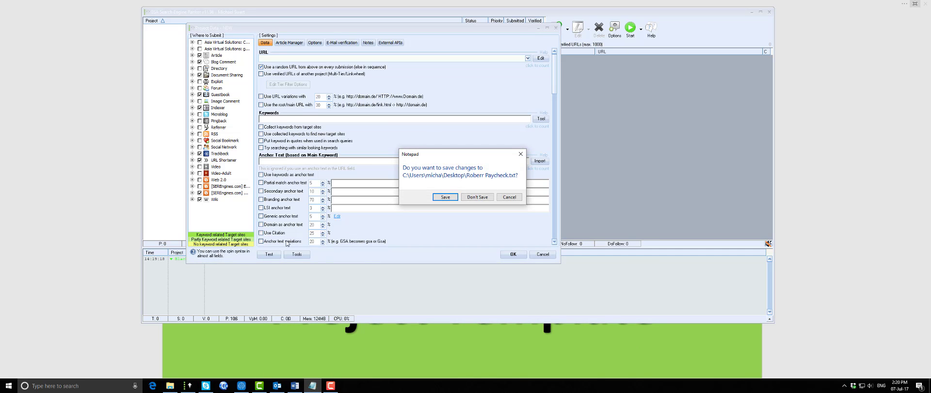
pyautogui.press('Return')
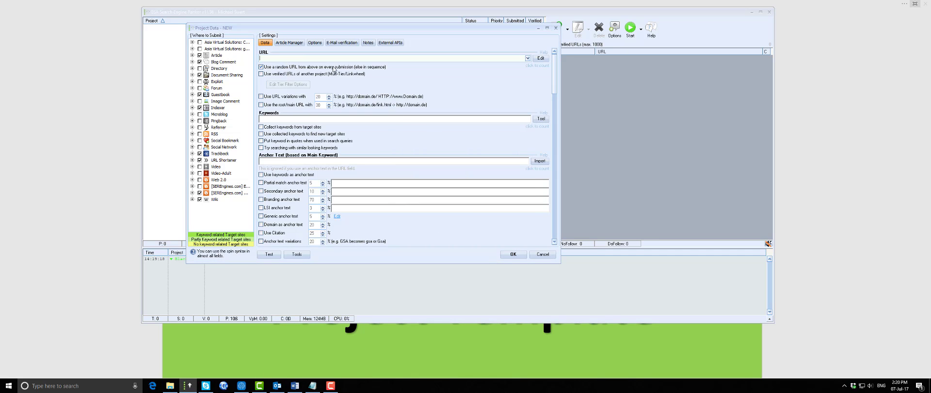
pyautogui.rightClick(313, 385)
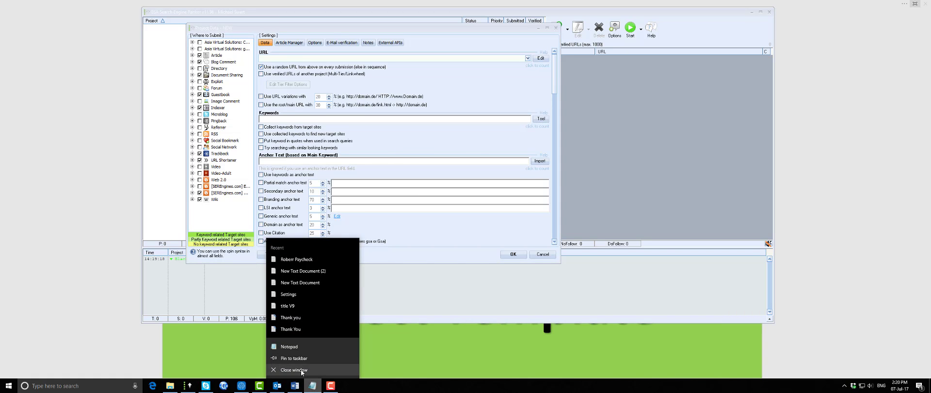
pyautogui.click(294, 369)
pyautogui.click(472, 198)
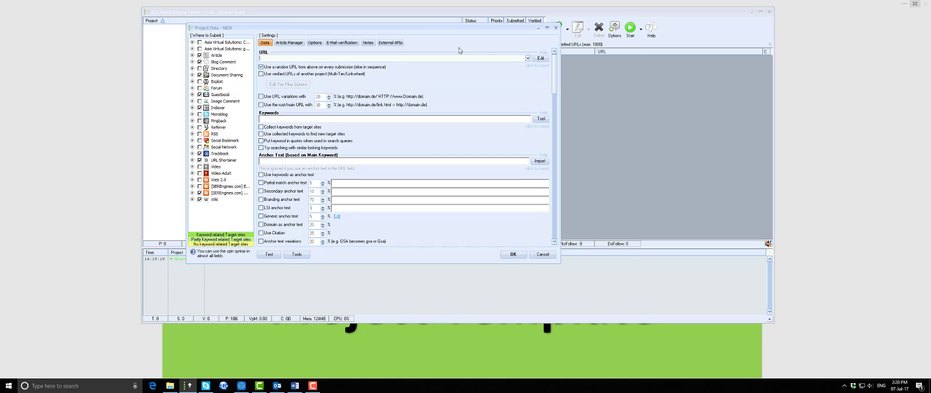
# Enter mytesttemplate as the project URL and copy that text for reuse
pyautogui.moveTo(554, 74)
pyautogui.mouseDown()
pyautogui.moveTo(554, 127)
pyautogui.moveTo(554, 77)
pyautogui.mouseUp()
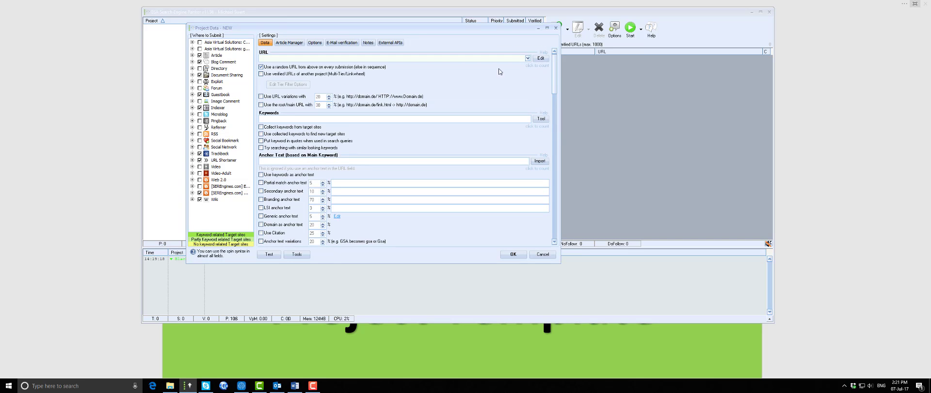
pyautogui.click(291, 58)
pyautogui.write('testtemplate')
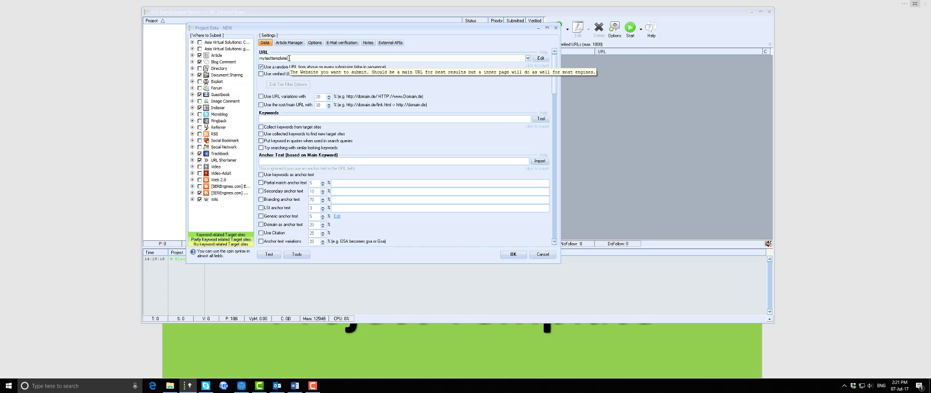
pyautogui.moveTo(289, 59); pyautogui.dragTo(252, 57)
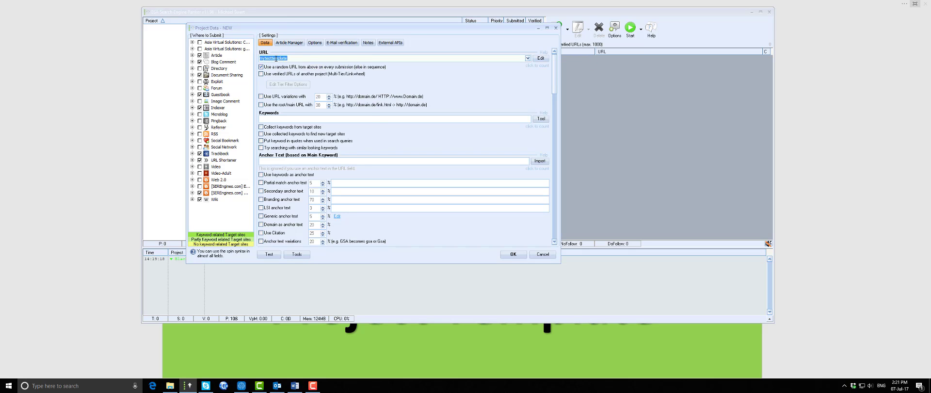
pyautogui.rightClick(275, 58)
pyautogui.click(295, 84)
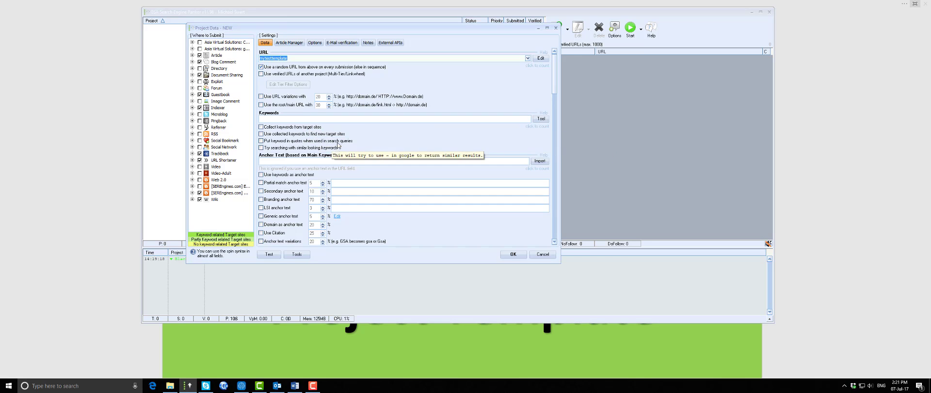
# Enable generic anchor text, citation use and anchor text variations for the project
pyautogui.click(264, 217)
pyautogui.click(264, 218)
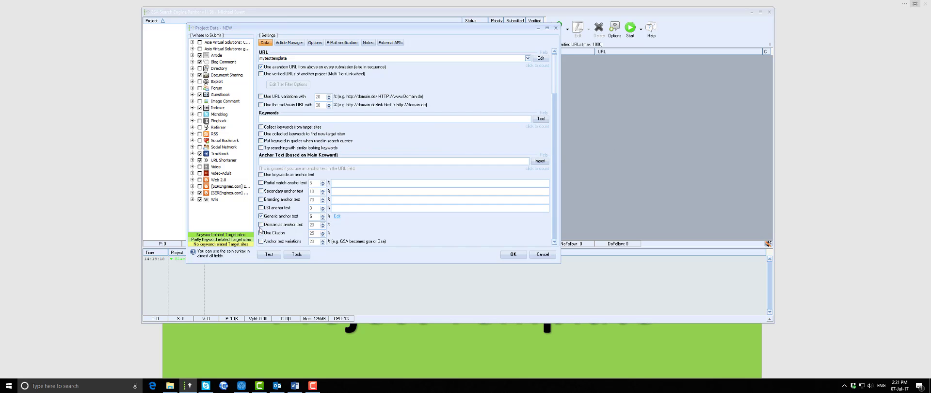
pyautogui.click(263, 233)
pyautogui.click(263, 242)
# Fill both the Keywords and the main Anchor Text fields with the copied mytesttemplate placeholder
pyautogui.moveTo(557, 71); pyautogui.dragTo(553, 145)
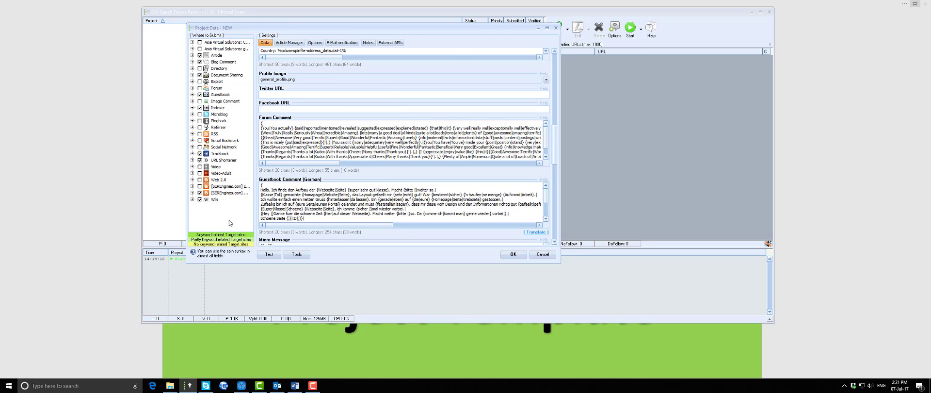
pyautogui.moveTo(554, 156); pyautogui.dragTo(559, 73)
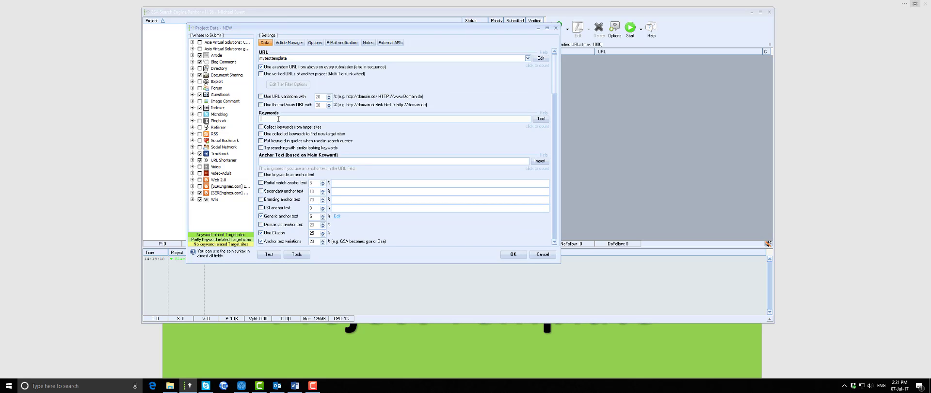
pyautogui.hotkey('ctrl', 'v')
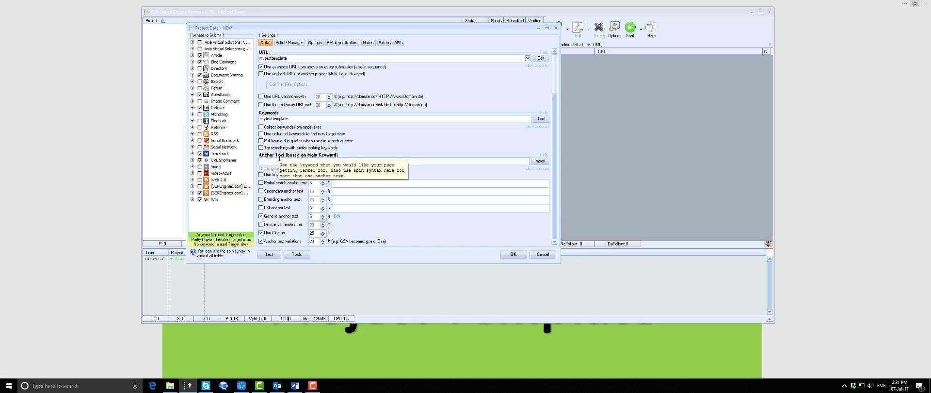
pyautogui.hotkey('ctrl', 'v')
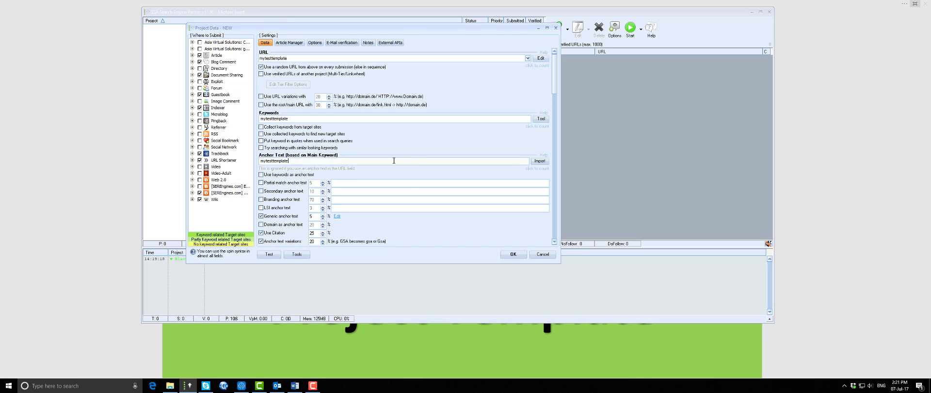
# Add a category level named mytesttemplate under Root and apply it as the project's category
pyautogui.moveTo(555, 69); pyautogui.dragTo(567, 120)
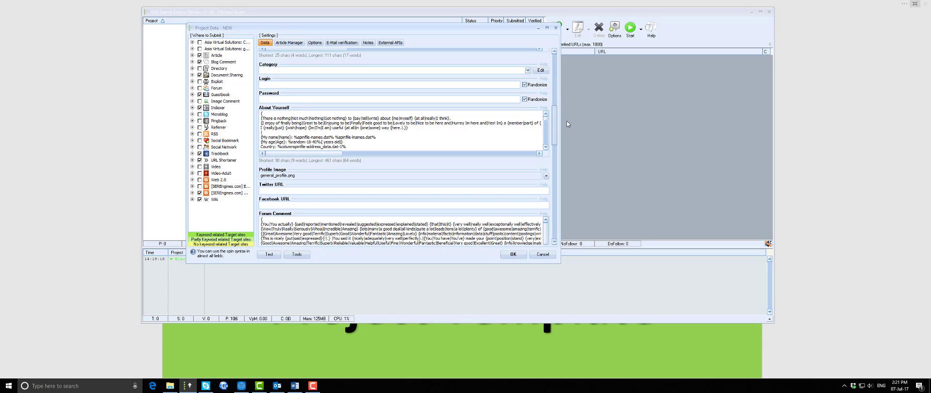
pyautogui.click(542, 71)
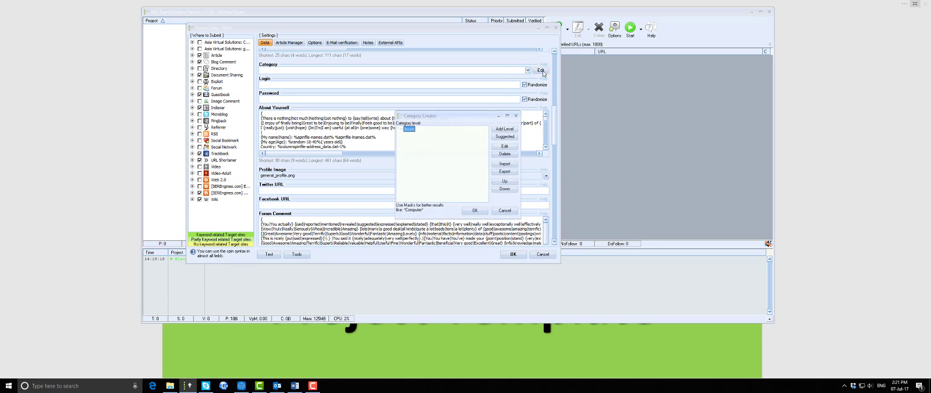
pyautogui.click(506, 130)
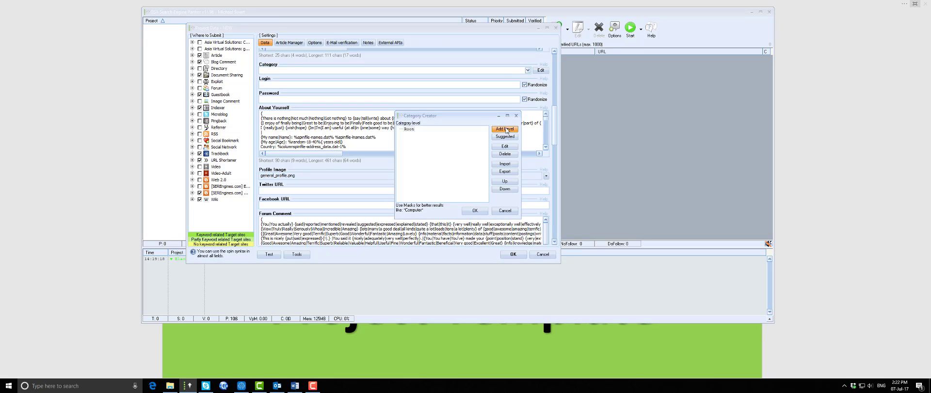
pyautogui.write('mytesttemplate')
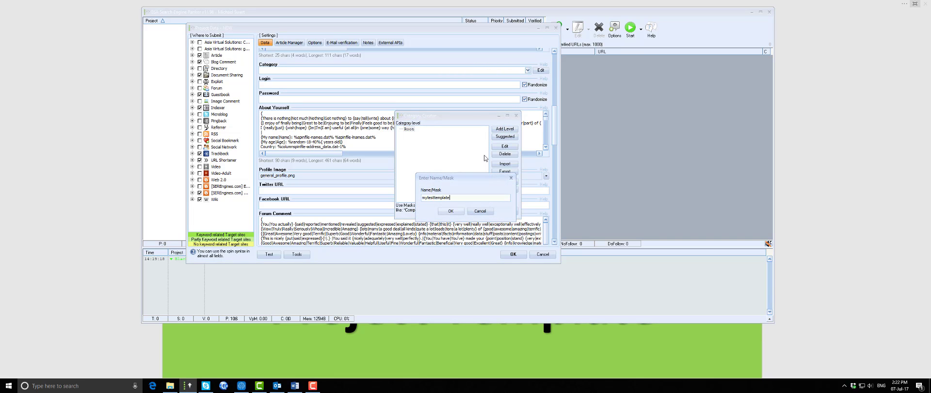
pyautogui.click(451, 211)
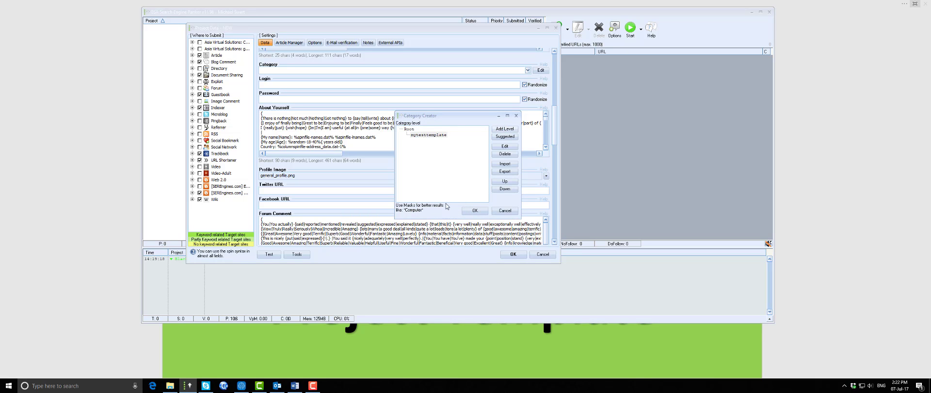
pyautogui.click(475, 212)
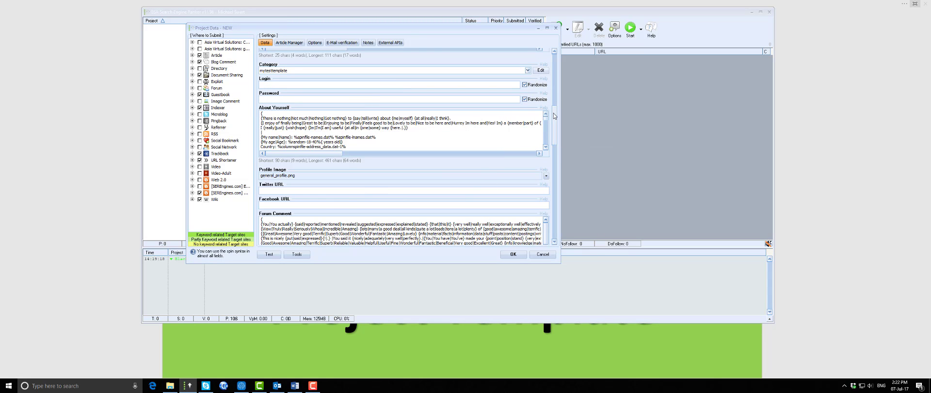
# Enter mytesttemplate as both the Twitter URL and the Facebook URL
pyautogui.scroll(-4, 554, 115)
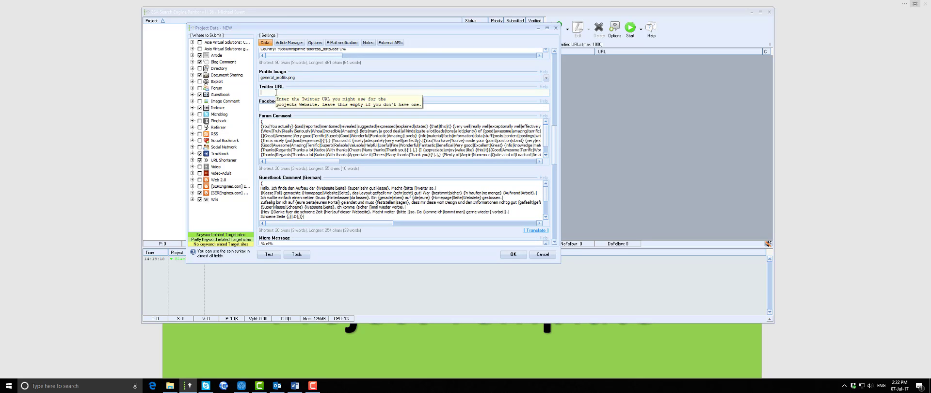
pyautogui.write('mytesttemplate')
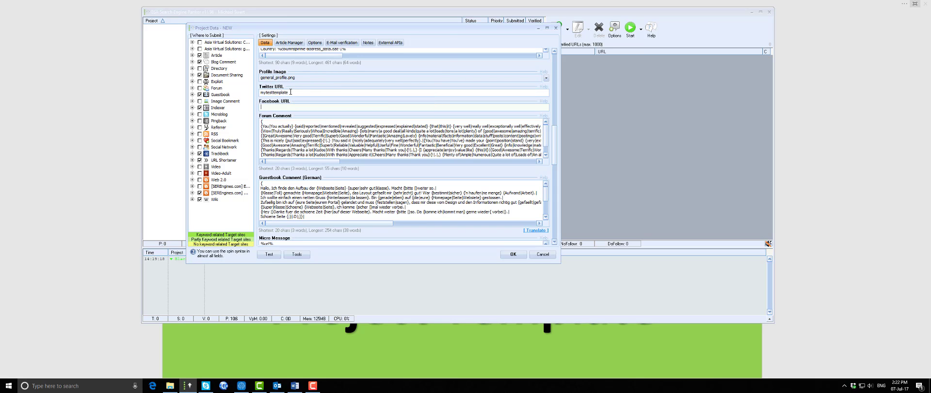
pyautogui.write('mytesttemplate')
pyautogui.moveTo(554, 140); pyautogui.dragTo(551, 189)
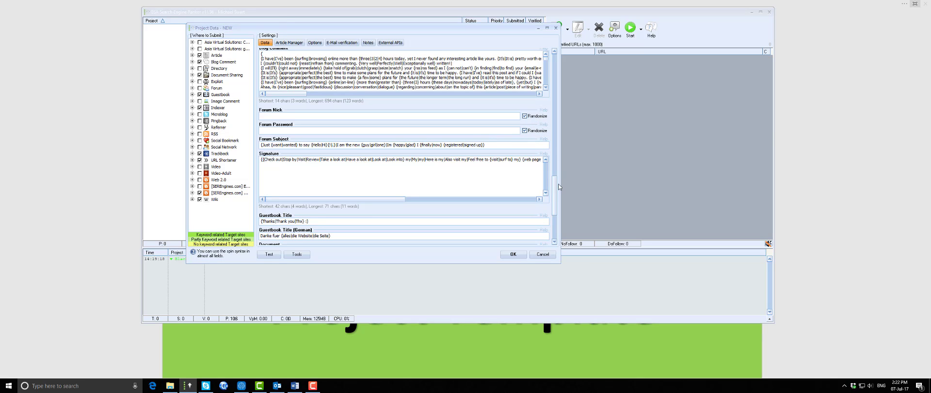
pyautogui.moveTo(555, 186)
pyautogui.mouseDown()
pyautogui.moveTo(554, 204)
pyautogui.moveTo(556, 194)
pyautogui.mouseUp()
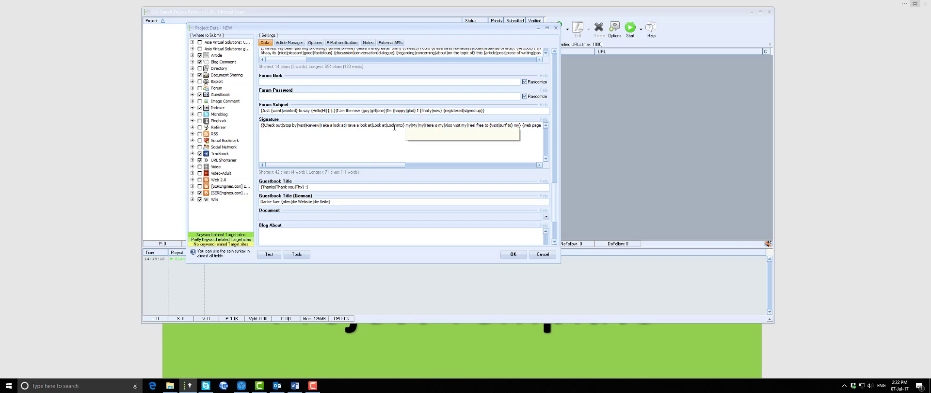
pyautogui.moveTo(555, 198); pyautogui.dragTo(555, 213)
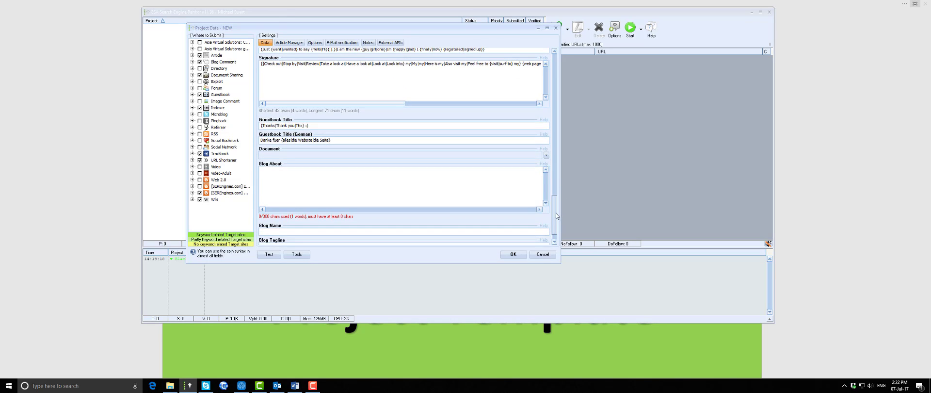
pyautogui.click(294, 154)
pyautogui.write('mytesttemplate')
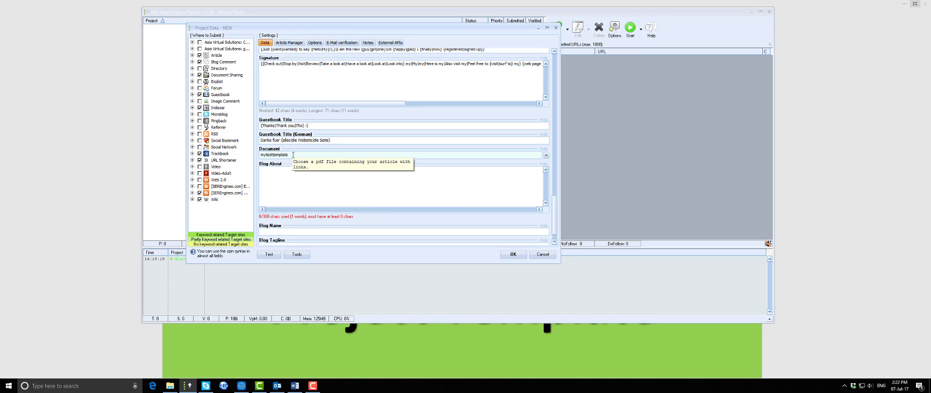
pyautogui.moveTo(293, 155); pyautogui.dragTo(253, 155)
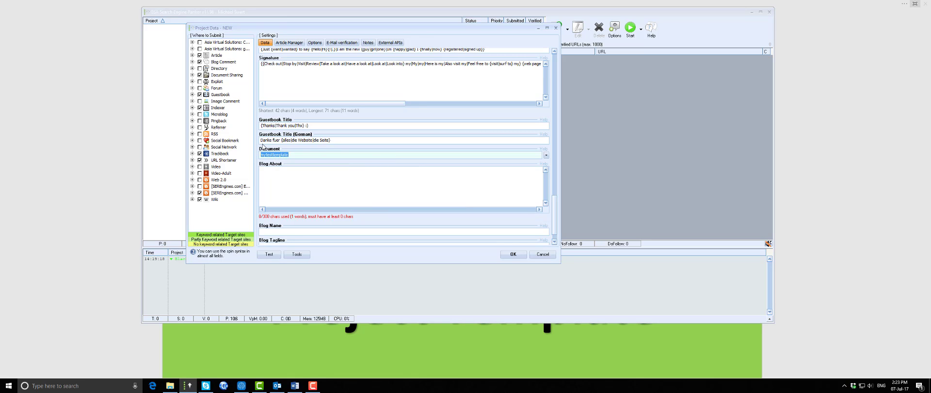
pyautogui.press('Delete')
# Select the resume PDF in the My CV folder, inside a personal folder under Documents\Family documents, as the project's Document
pyautogui.click(546, 155)
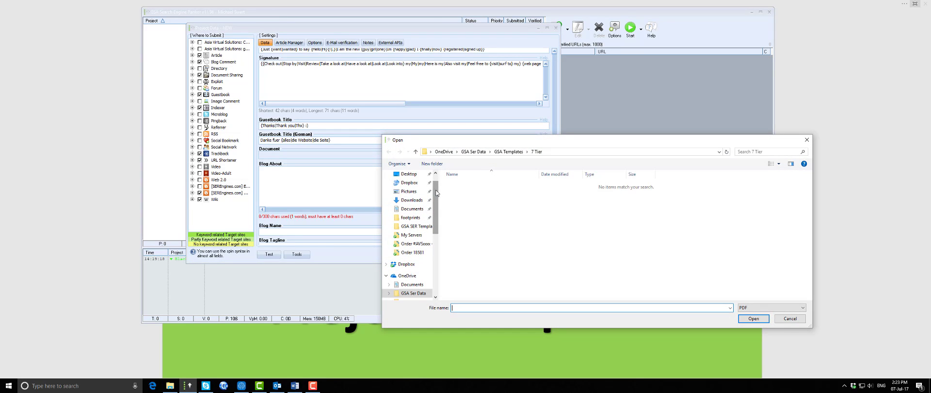
pyautogui.click(413, 209)
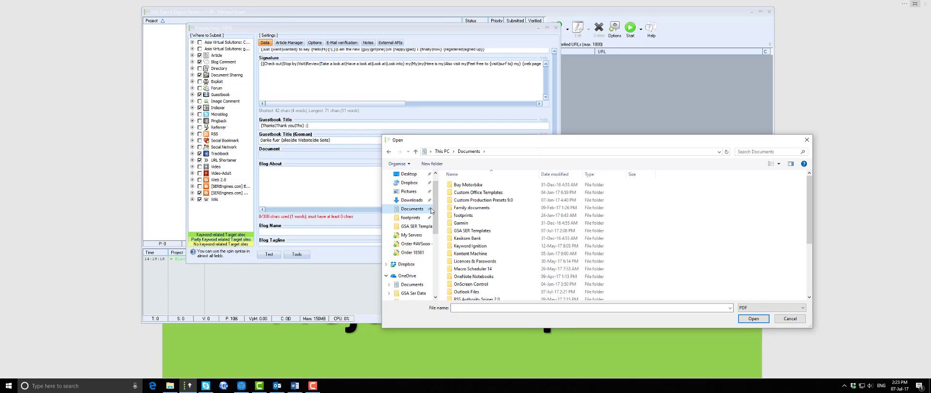
pyautogui.doubleClick(467, 208)
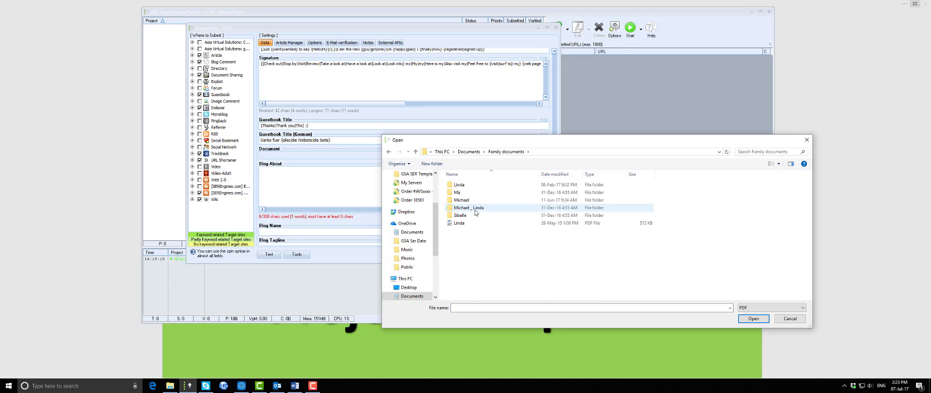
pyautogui.doubleClick(464, 201)
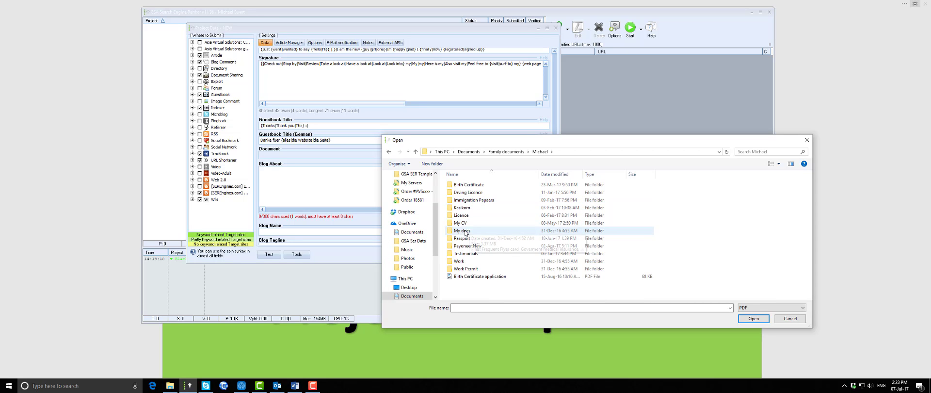
pyautogui.click(461, 223)
pyautogui.doubleClick(461, 224)
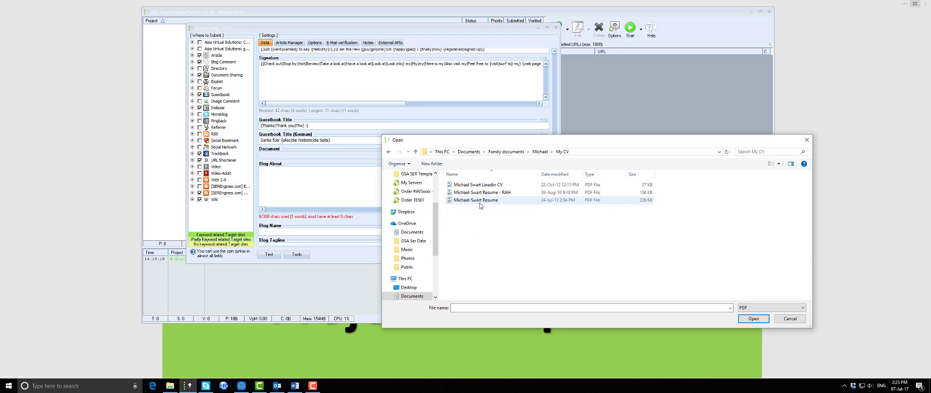
pyautogui.doubleClick(477, 200)
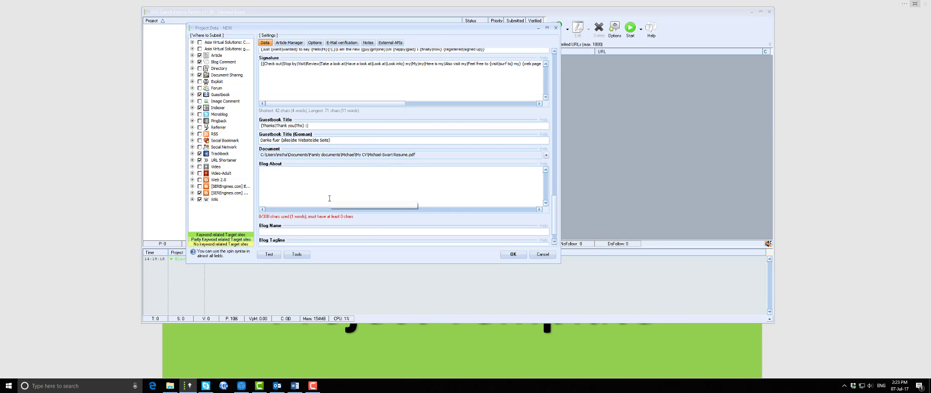
# Enter mytesttemplate in the Blog About, Blog Tagline and Blog Name fields
pyautogui.scroll(-1, 554, 199)
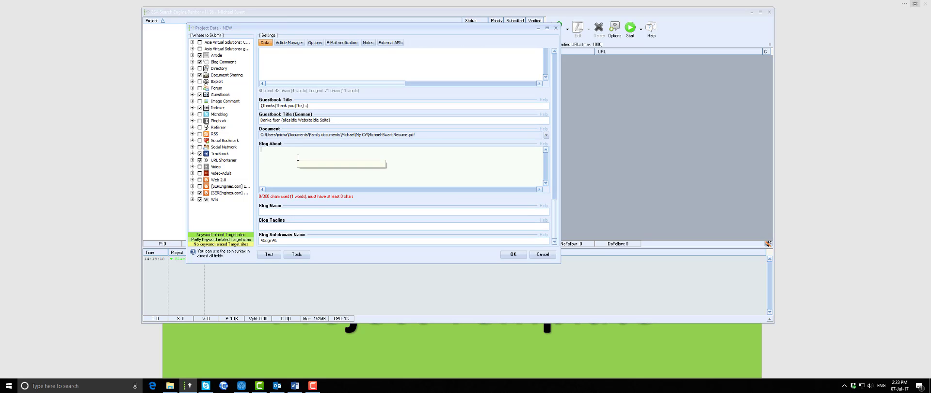
pyautogui.write('mytesttemplate')
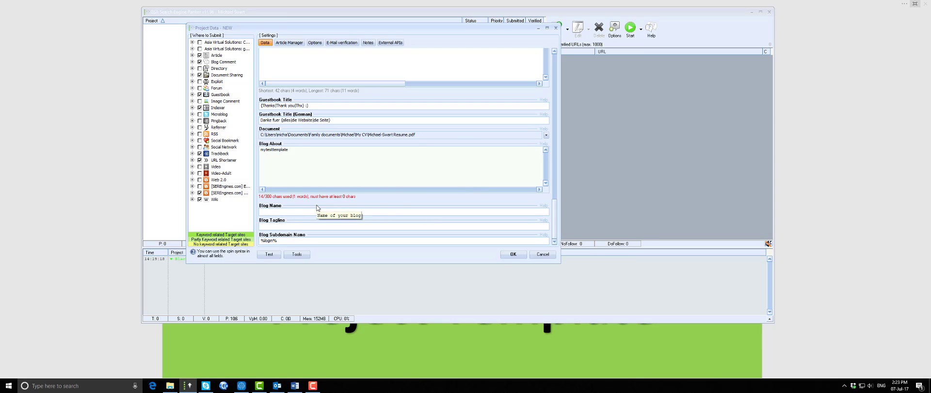
pyautogui.click(292, 224)
pyautogui.write('mytesttemplate')
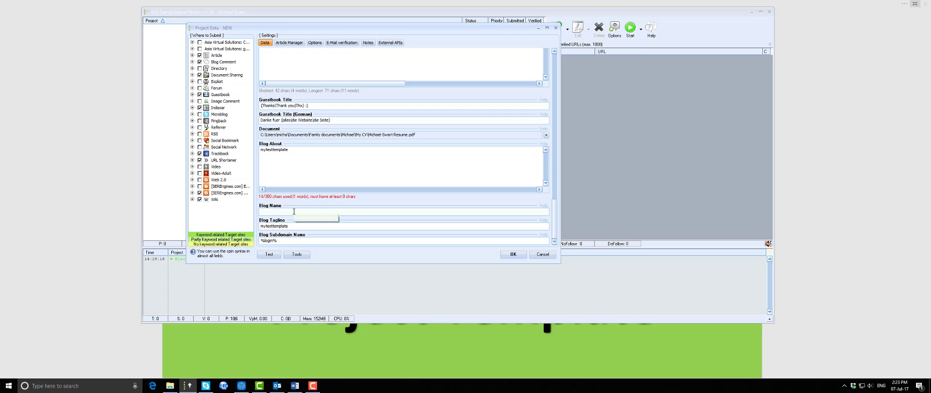
pyautogui.click(294, 212)
pyautogui.write('mytesttemplate')
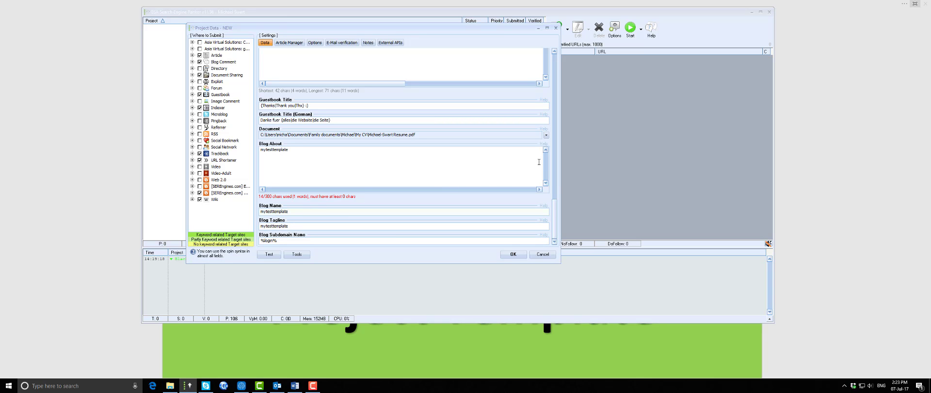
pyautogui.moveTo(555, 212)
pyautogui.mouseDown()
pyautogui.moveTo(553, 153)
pyautogui.moveTo(561, 213)
pyautogui.mouseUp()
# Minimize the Word title document, open New Text Document (2) from the desktop, and move its Notepad window clear of the blog fields
pyautogui.moveTo(295, 385)
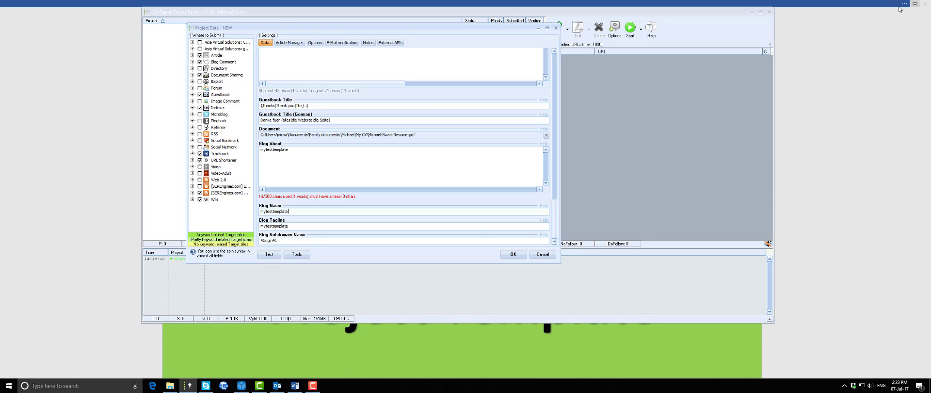
pyautogui.click(858, 48)
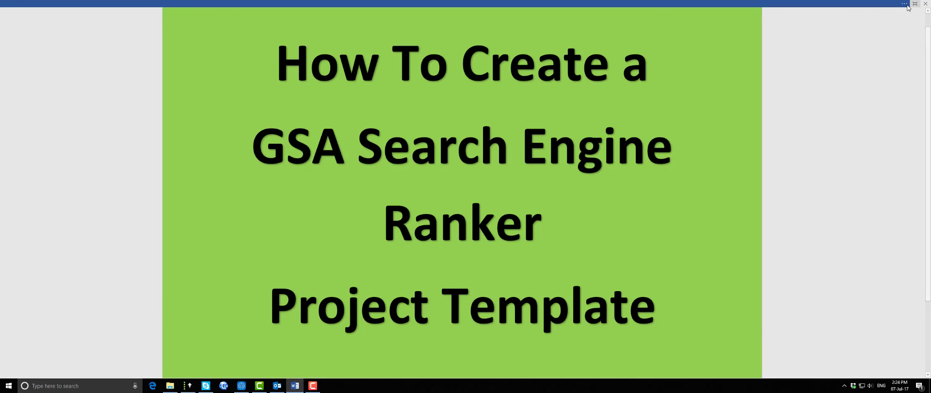
pyautogui.click(890, 5)
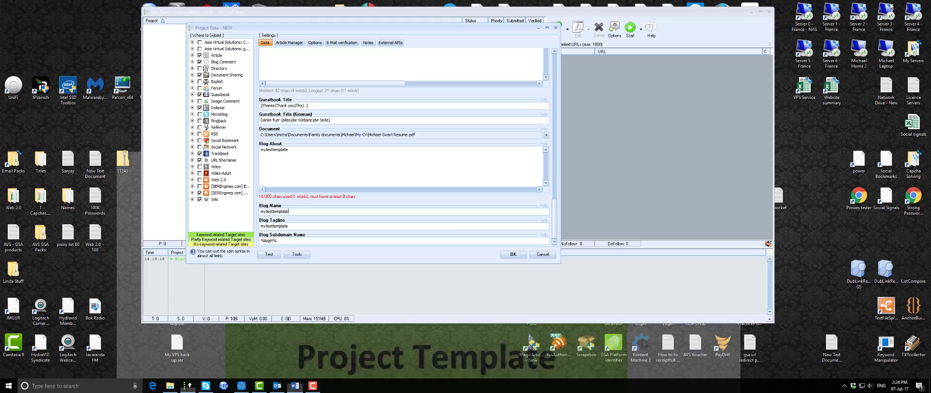
pyautogui.doubleClick(822, 352)
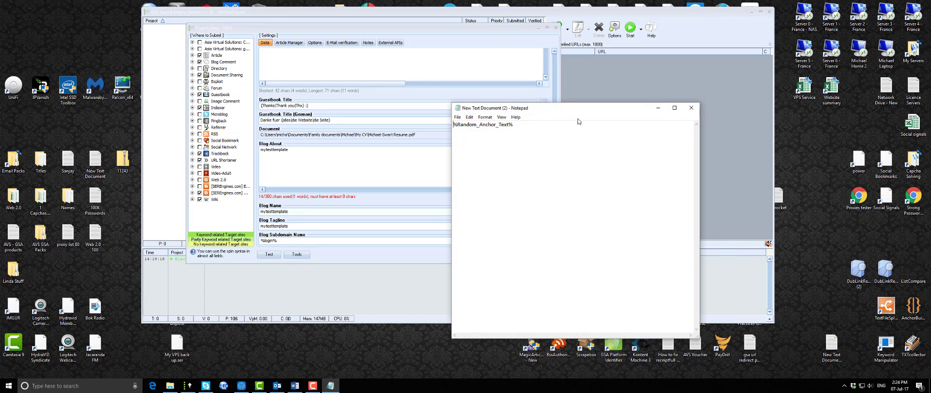
pyautogui.moveTo(558, 108); pyautogui.dragTo(642, 161)
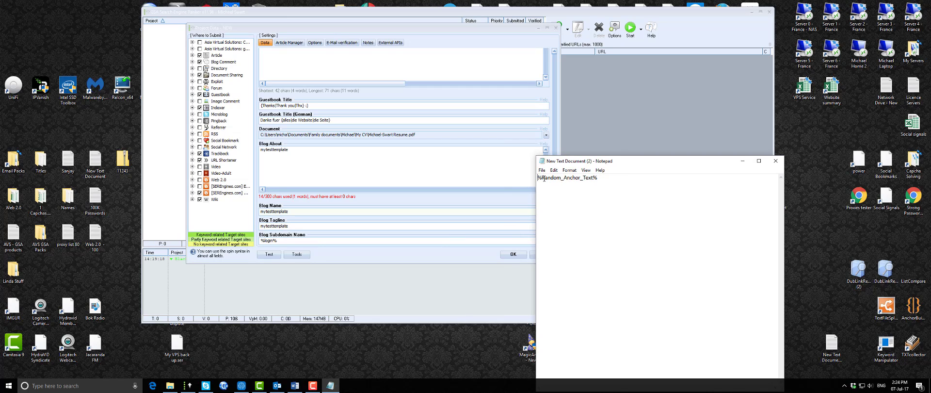
# Hide the desktop icons
pyautogui.rightClick(808, 130)
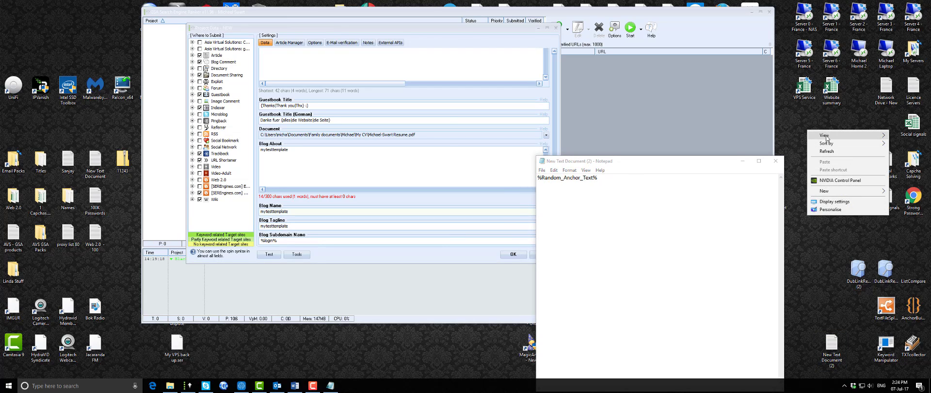
pyautogui.moveTo(830, 136)
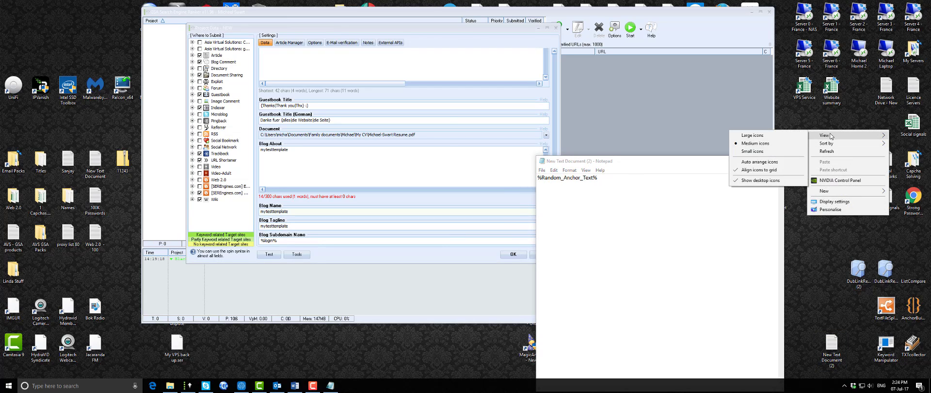
pyautogui.click(765, 183)
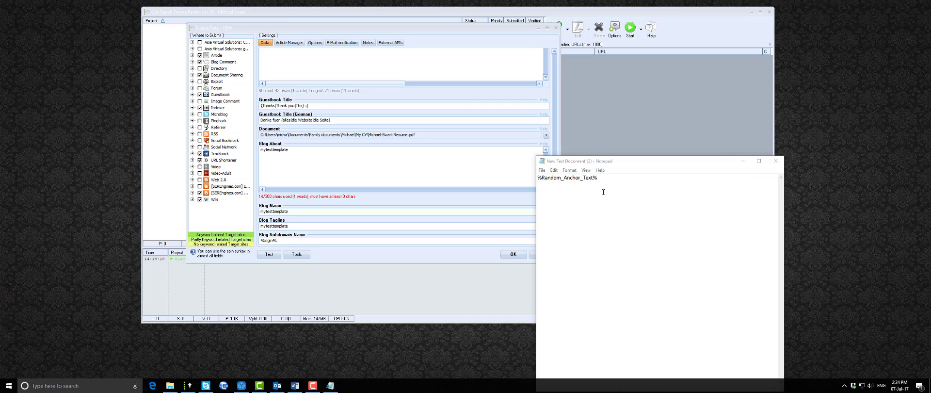
# Add the line mytesttemplate below the %Random_Anchor_Text% token in the Notepad file, leaving one blank line between them
pyautogui.moveTo(606, 179); pyautogui.dragTo(530, 180)
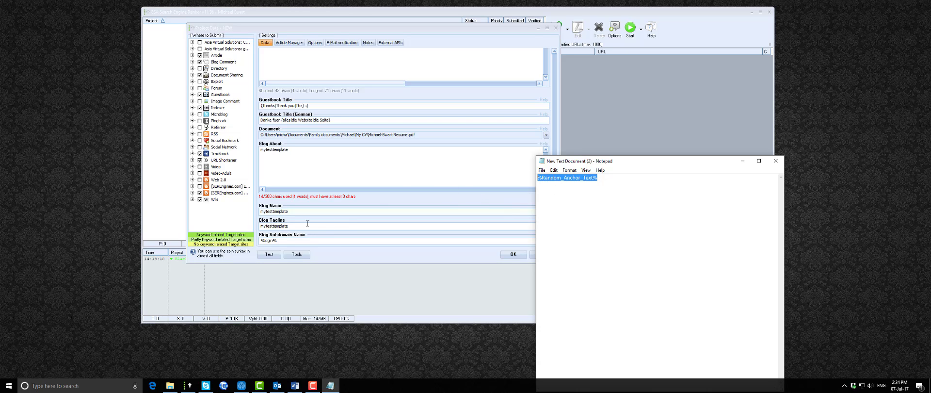
pyautogui.click(622, 179)
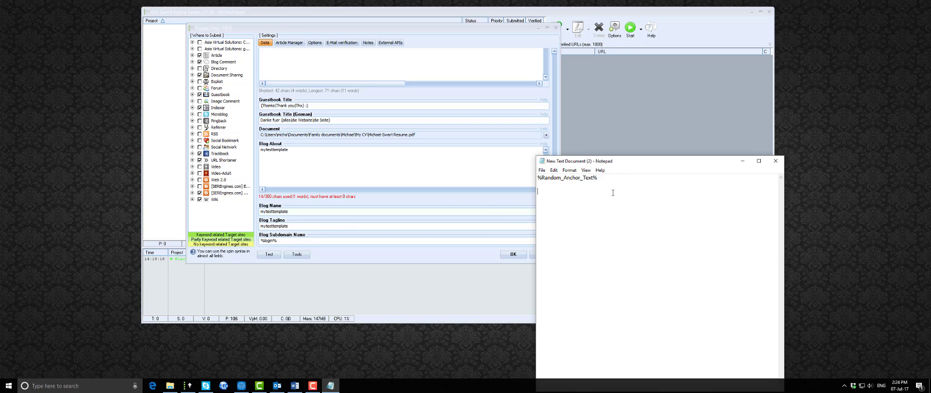
pyautogui.press('Return')
pyautogui.press('Return')
pyautogui.write('mytesttemplate')
# Copy the %Random_Anchor_Text% token from the Notepad file and replace the project's Blog Name with it
pyautogui.moveTo(599, 179); pyautogui.dragTo(529, 179)
pyautogui.rightClick(564, 177)
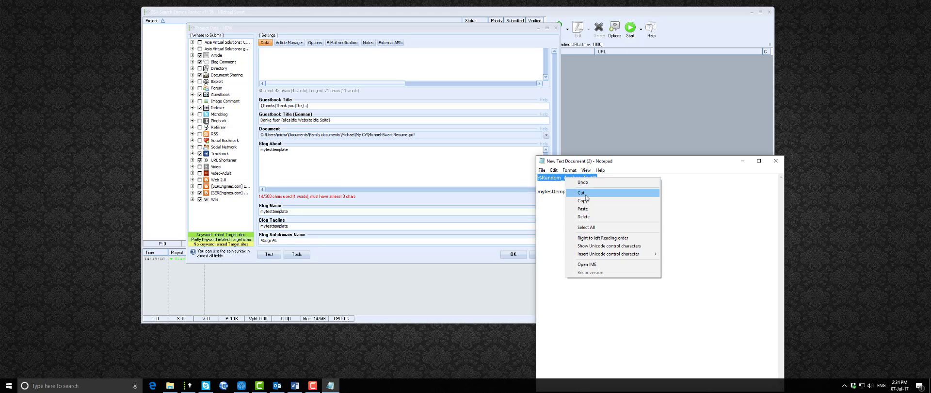
pyautogui.click(584, 201)
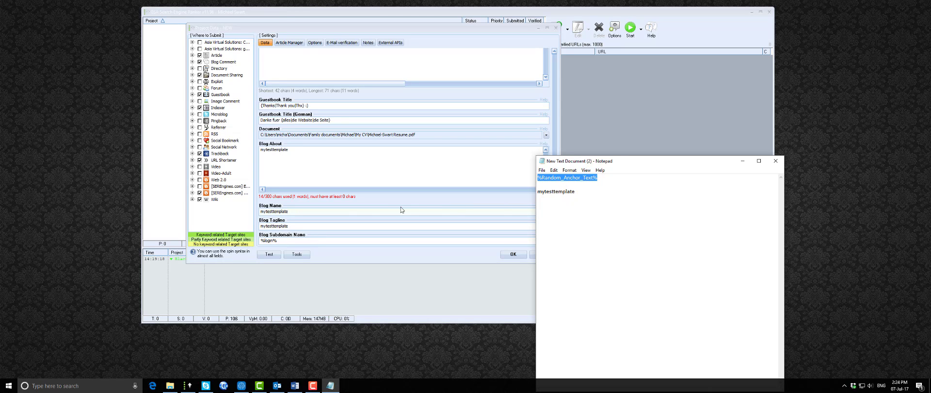
pyautogui.click(553, 68)
pyautogui.moveTo(553, 178); pyautogui.dragTo(552, 228)
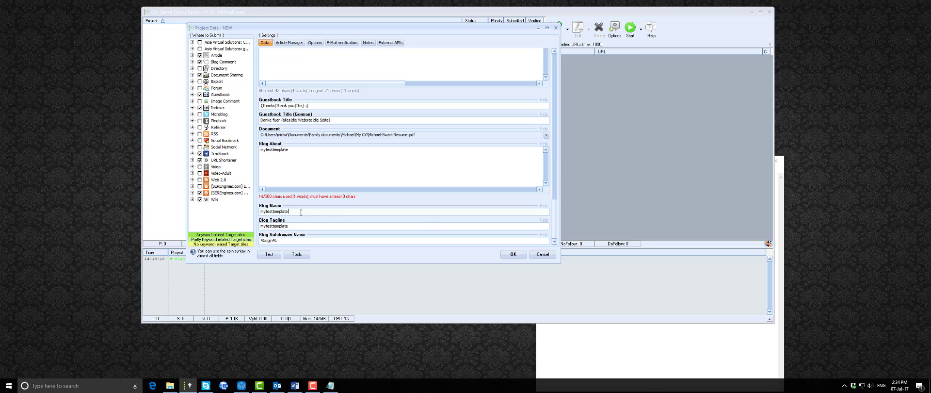
pyautogui.doubleClick(279, 212)
pyautogui.hotkey('ctrl', 'v')
pyautogui.moveTo(556, 230); pyautogui.dragTo(555, 71)
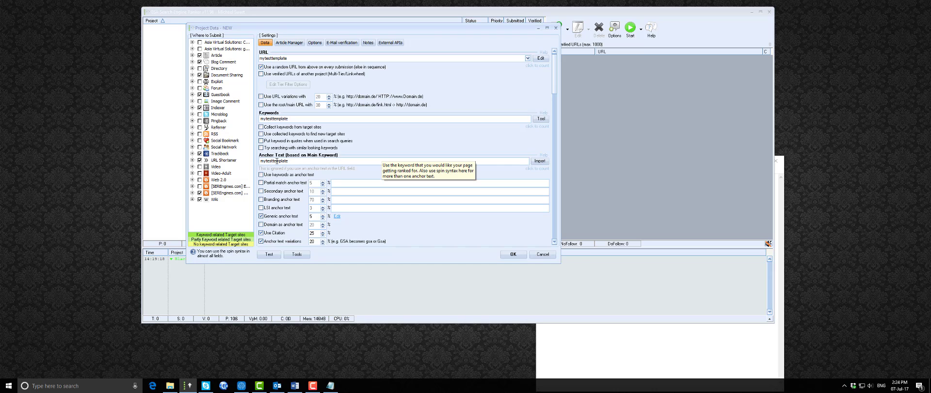
pyautogui.moveTo(556, 67); pyautogui.dragTo(562, 234)
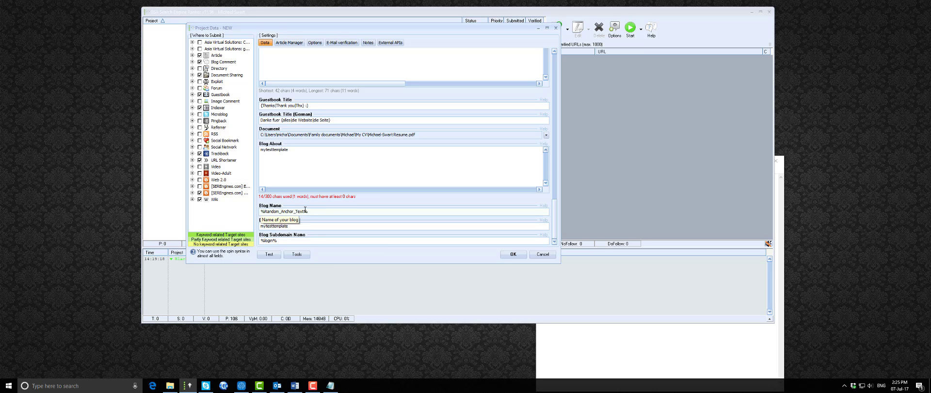
pyautogui.click(598, 329)
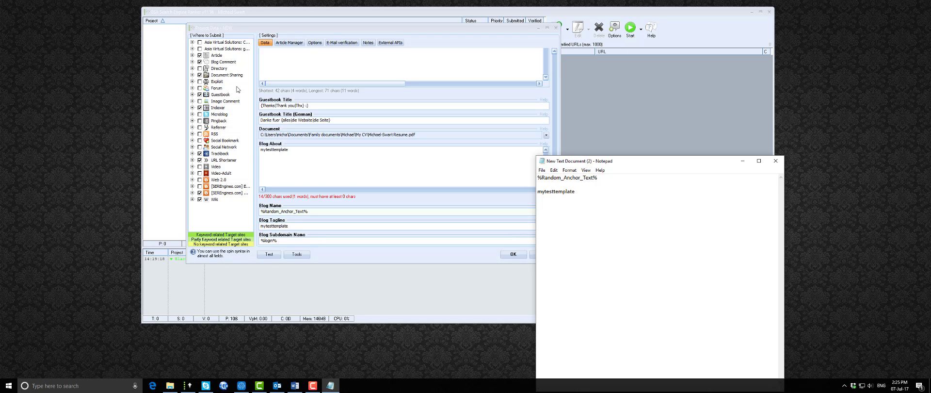
# Enable Image Comment as a submission platform and look through the project's data fields
pyautogui.click(200, 102)
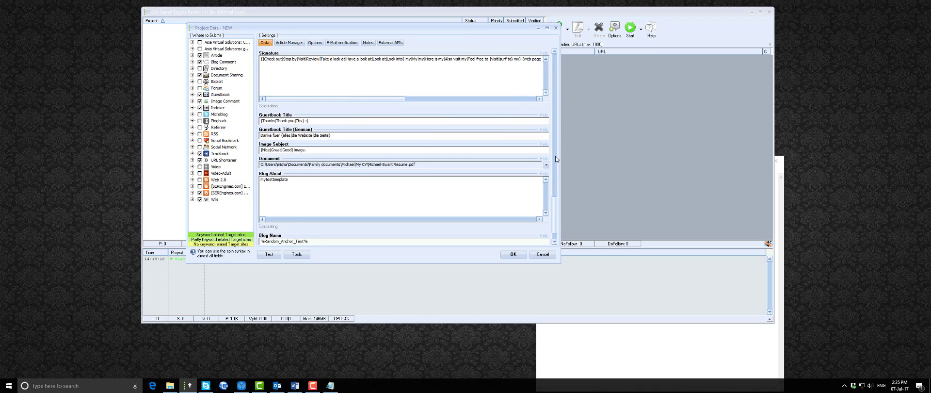
pyautogui.scroll(-1, 556, 213)
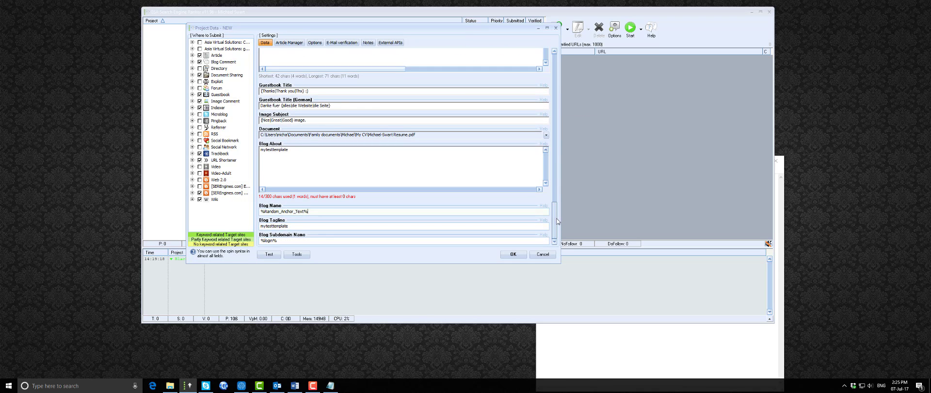
pyautogui.moveTo(557, 221); pyautogui.dragTo(549, 139)
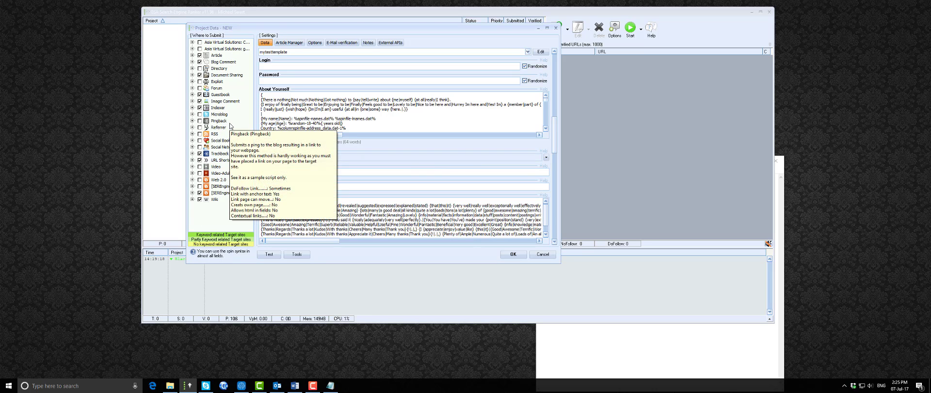
pyautogui.rightClick(239, 112)
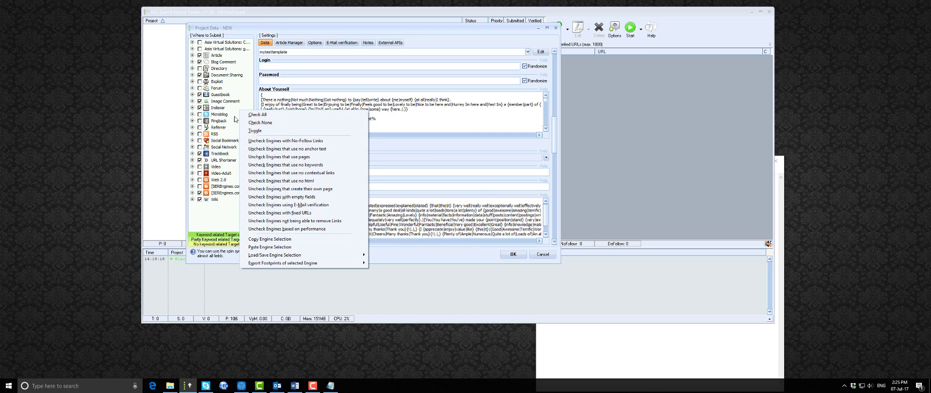
pyautogui.click(216, 216)
pyautogui.moveTo(555, 136); pyautogui.dragTo(546, 226)
pyautogui.click(619, 356)
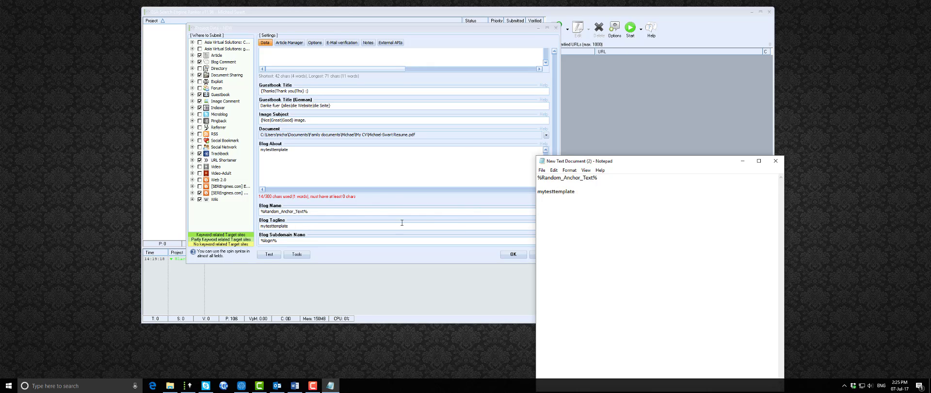
pyautogui.click(443, 30)
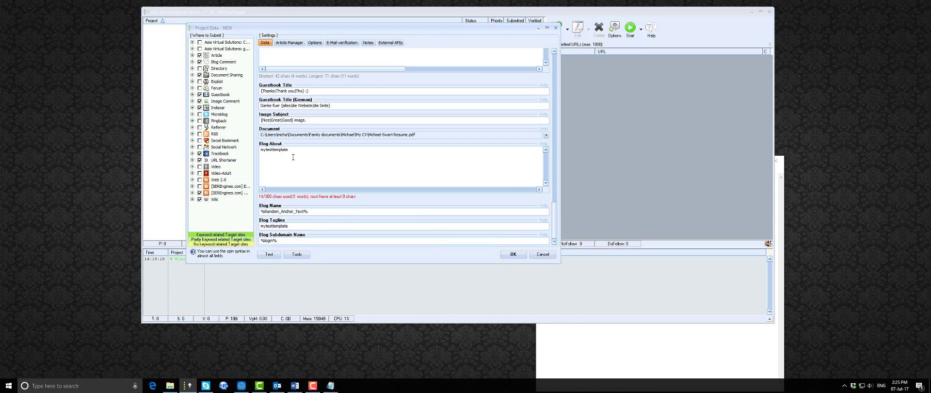
# Copy the mytesttemplate line from the Notepad file and minimize Notepad
pyautogui.click(597, 338)
pyautogui.moveTo(577, 190); pyautogui.dragTo(537, 191)
pyautogui.rightClick(545, 192)
pyautogui.click(563, 216)
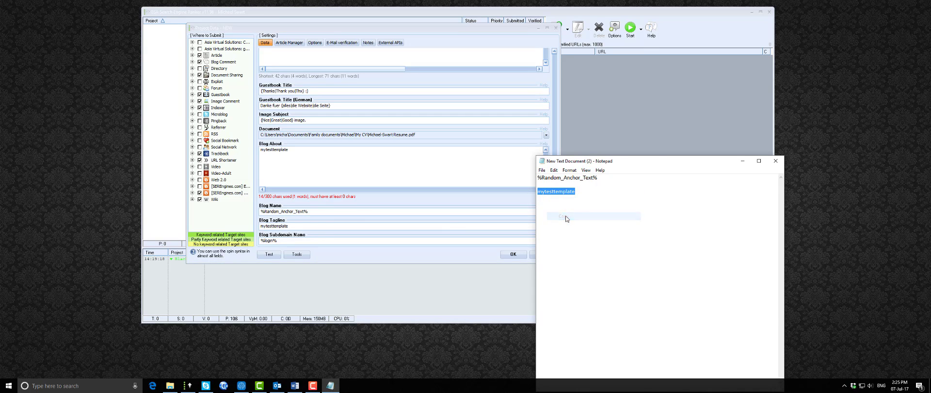
pyautogui.click(585, 177)
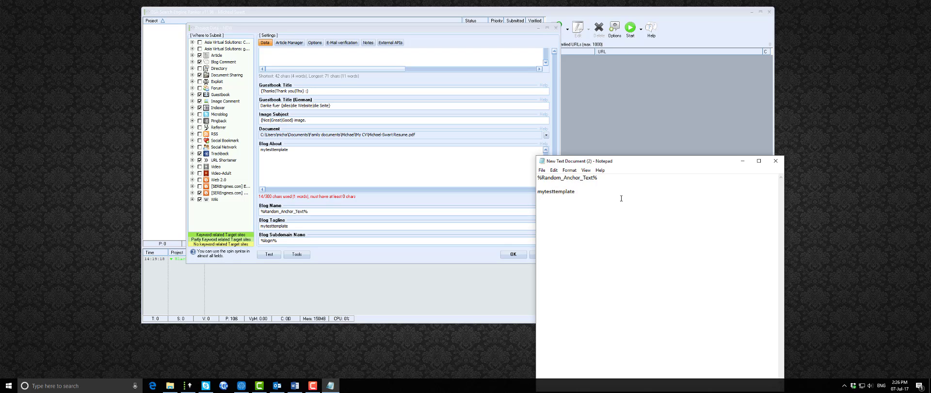
pyautogui.click(742, 163)
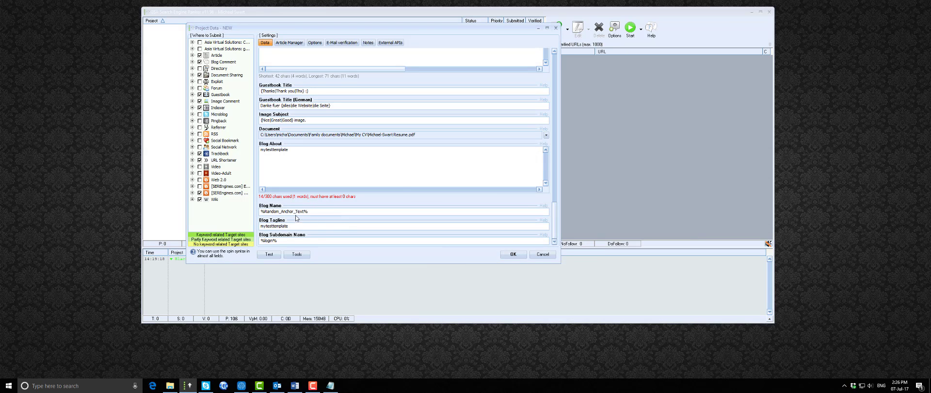
# Manually add an article to the project's Article Manager with mytesttemplate as its title and body
pyautogui.moveTo(300, 210); pyautogui.dragTo(247, 214)
pyautogui.click(290, 44)
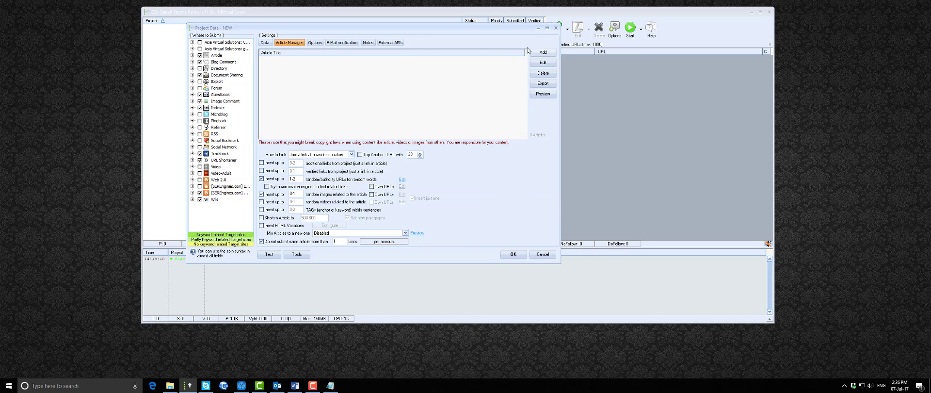
pyautogui.click(543, 53)
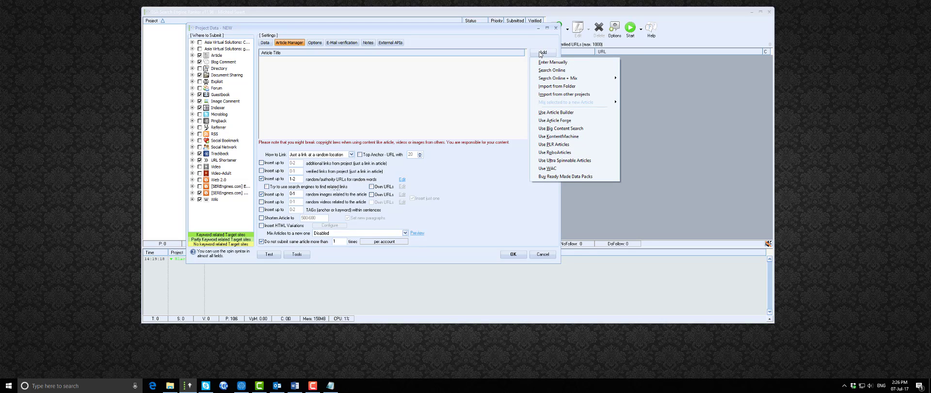
pyautogui.click(552, 62)
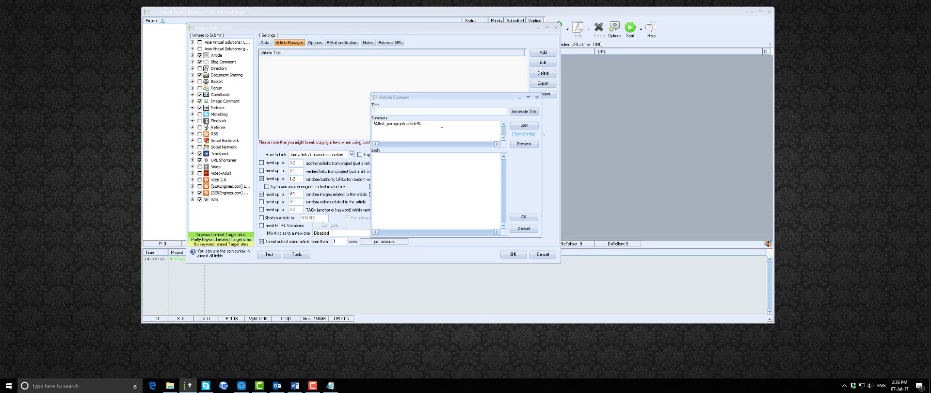
pyautogui.write('mytesttemplate')
pyautogui.hotkey('ctrl', 'v')
pyautogui.click(523, 217)
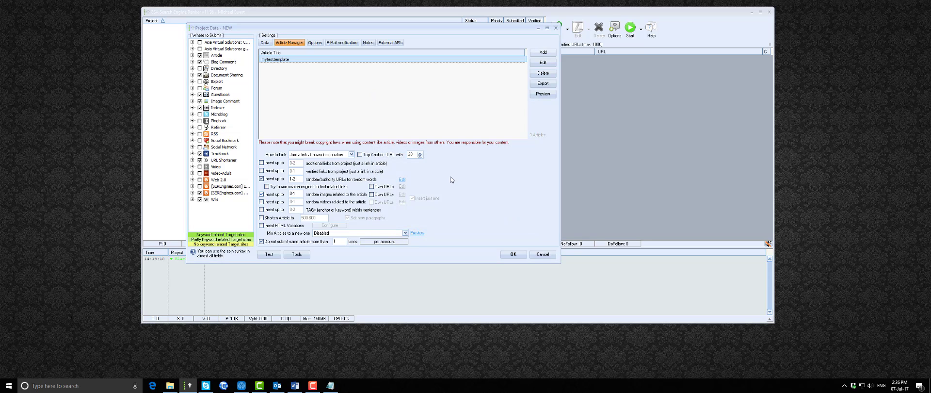
pyautogui.click(266, 43)
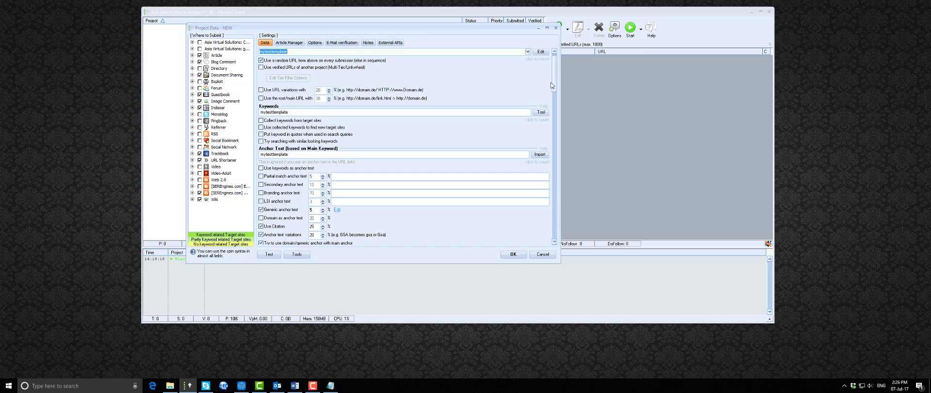
pyautogui.scroll(1, 554, 72)
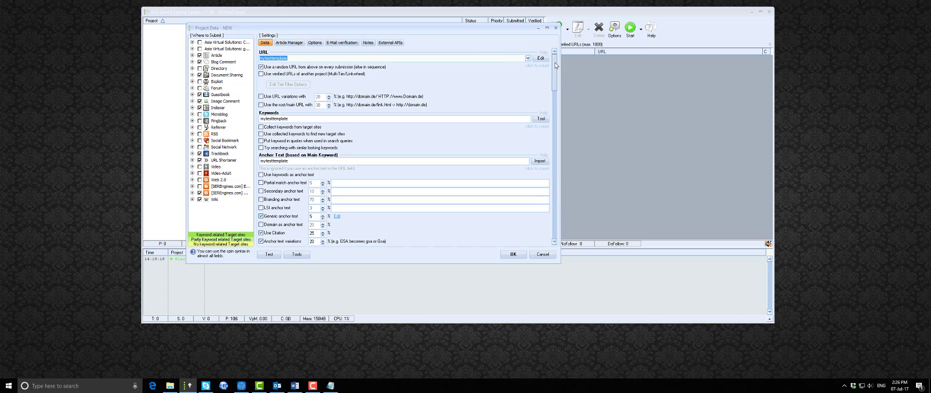
pyautogui.click(296, 58)
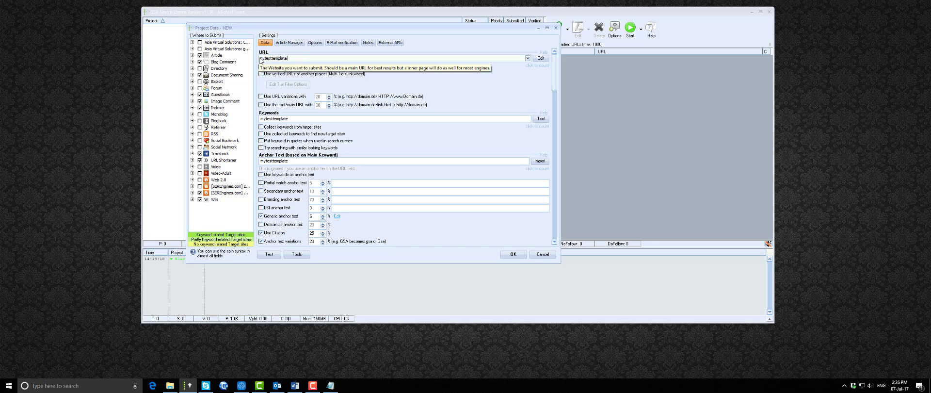
pyautogui.write('http')
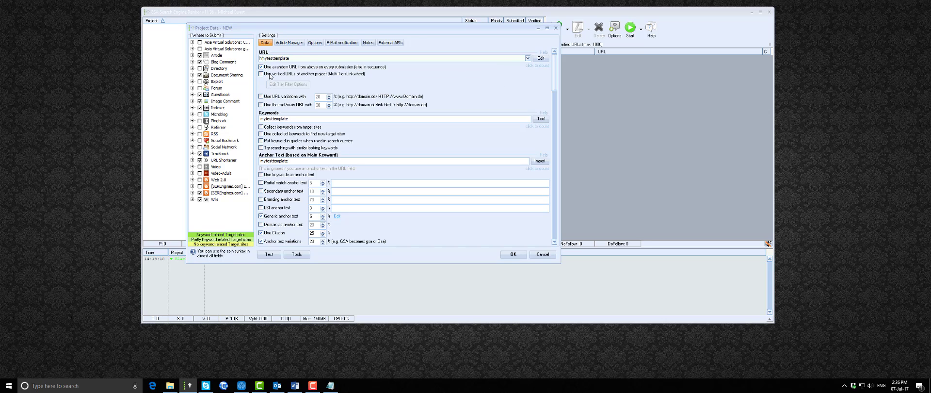
pyautogui.write('://')
pyautogui.write('.com')
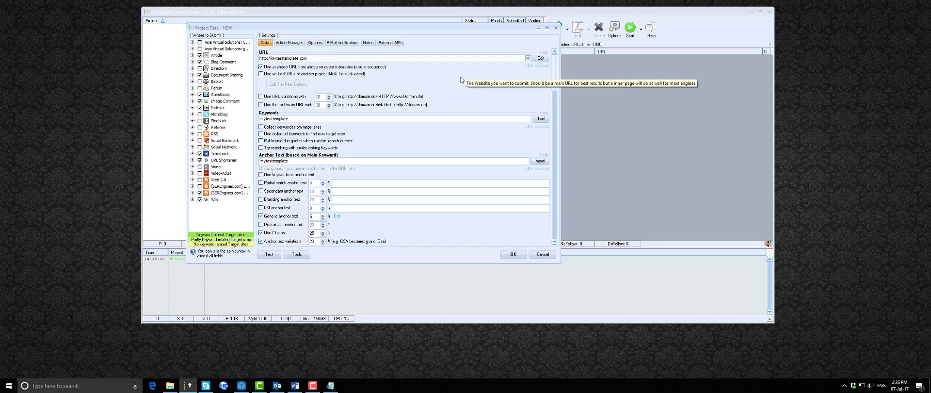
# Enable Insert HTML Variations in the project's article settings
pyautogui.click(293, 43)
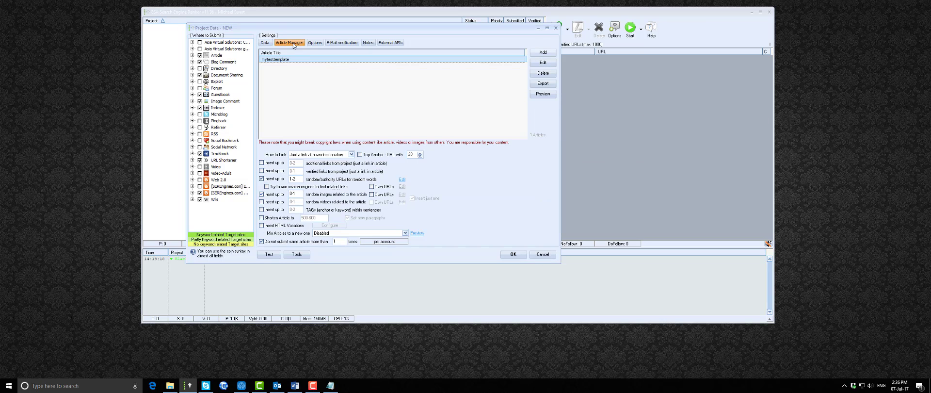
pyautogui.click(262, 193)
pyautogui.click(261, 226)
pyautogui.click(262, 194)
# Enable retrying previously failed submitted sites and randomly using typos/spell errors in descriptions in the project options
pyautogui.click(314, 43)
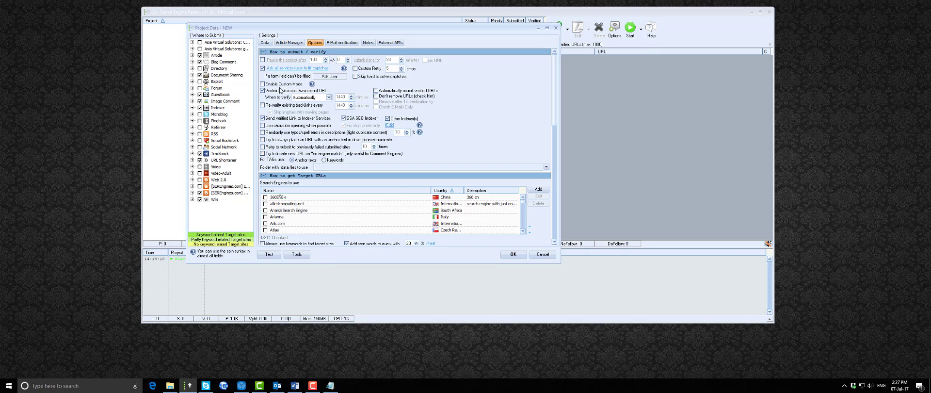
pyautogui.click(263, 147)
pyautogui.click(262, 132)
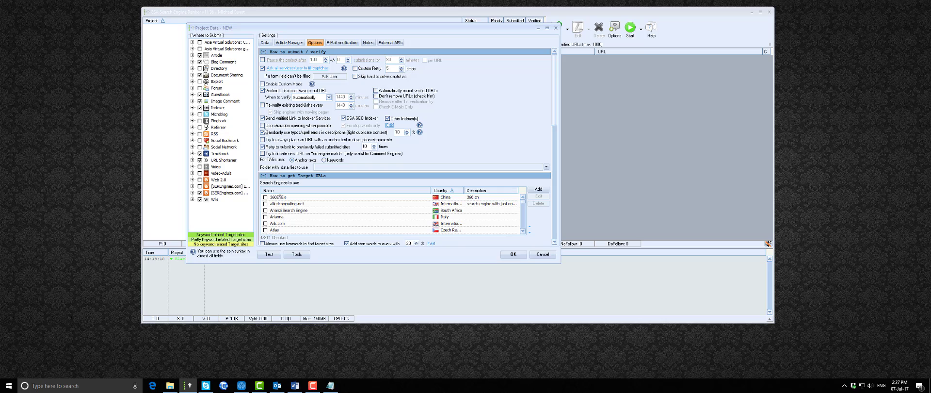
# Check all English-language search engines in the list of engines used to get target URLs
pyautogui.rightClick(349, 201)
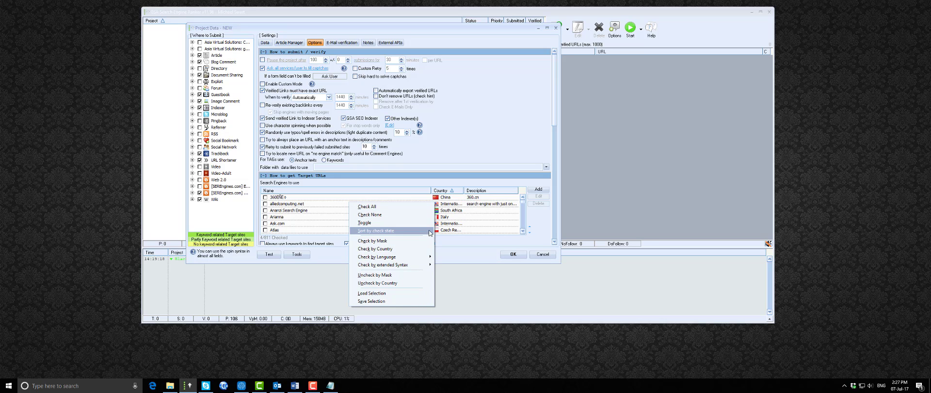
pyautogui.click(319, 212)
pyautogui.rightClick(333, 209)
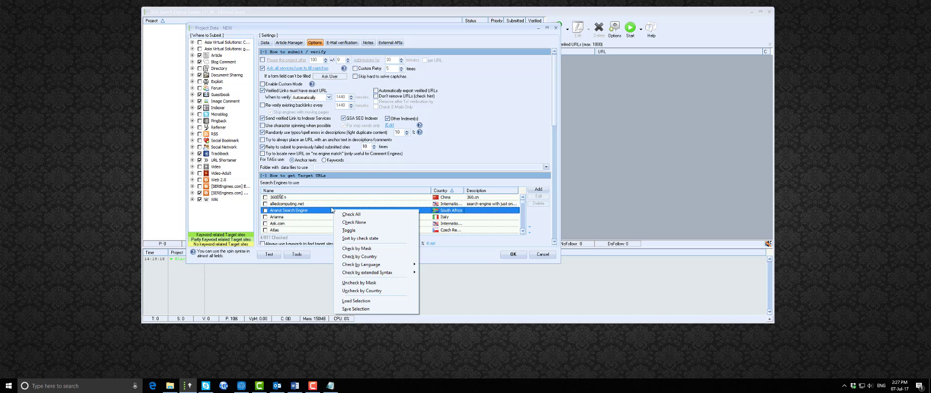
pyautogui.click(337, 199)
pyautogui.scroll(-3, 555, 163)
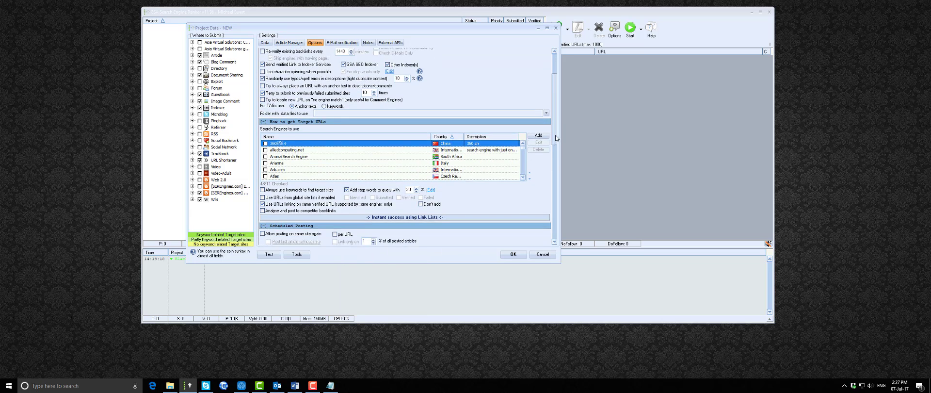
pyautogui.rightClick(361, 106)
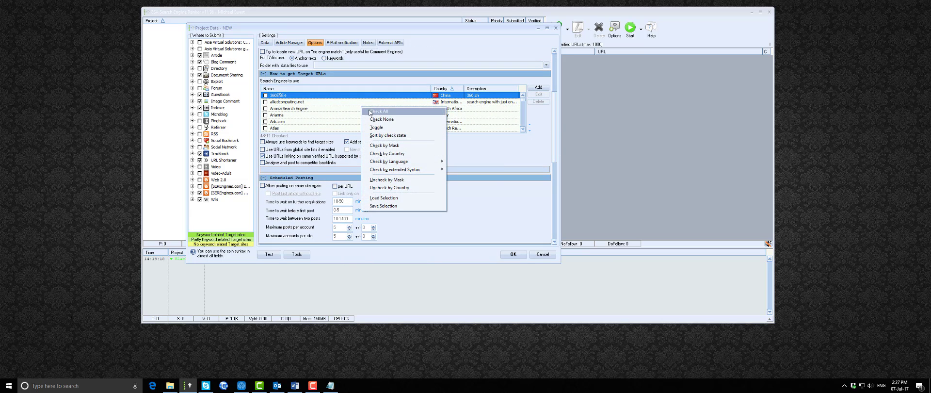
pyautogui.moveTo(432, 161)
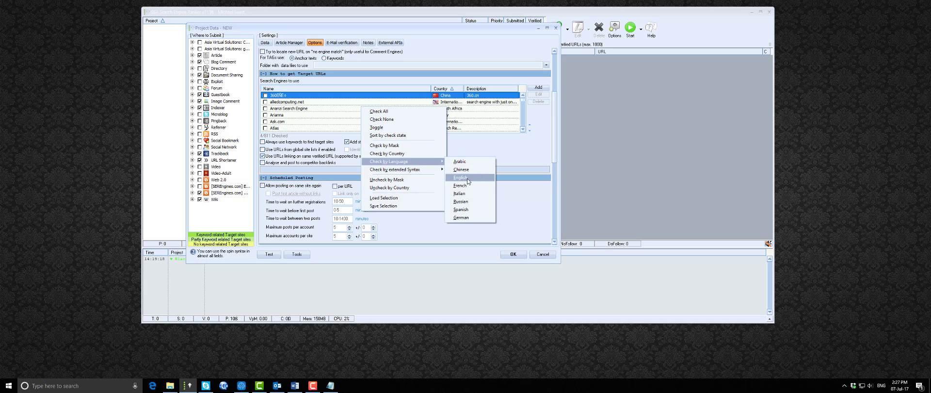
pyautogui.click(466, 178)
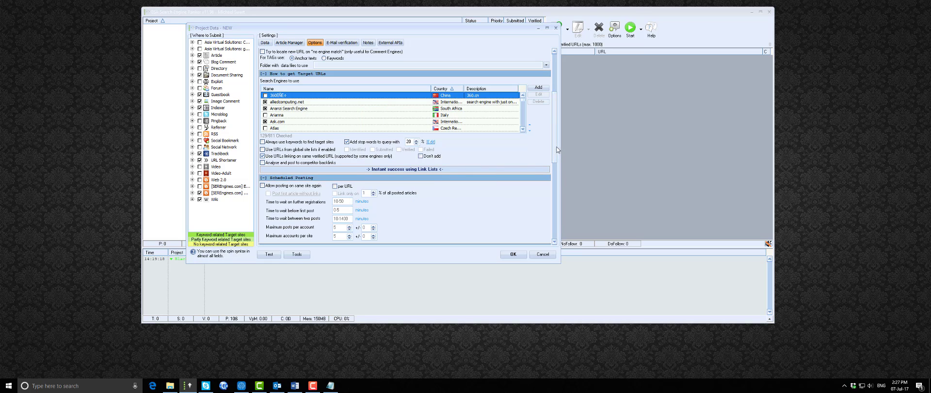
pyautogui.moveTo(556, 153); pyautogui.dragTo(561, 84)
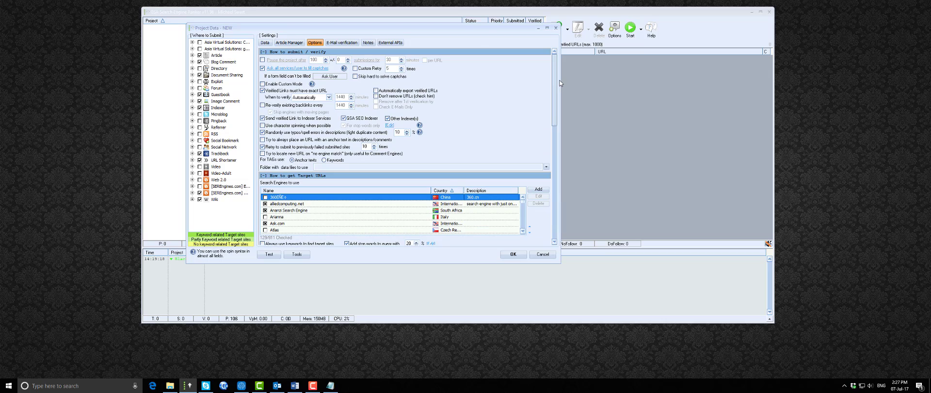
# Replace the address of the existing e-mail verification account with the mytesttemplate placeholder address
pyautogui.click(343, 43)
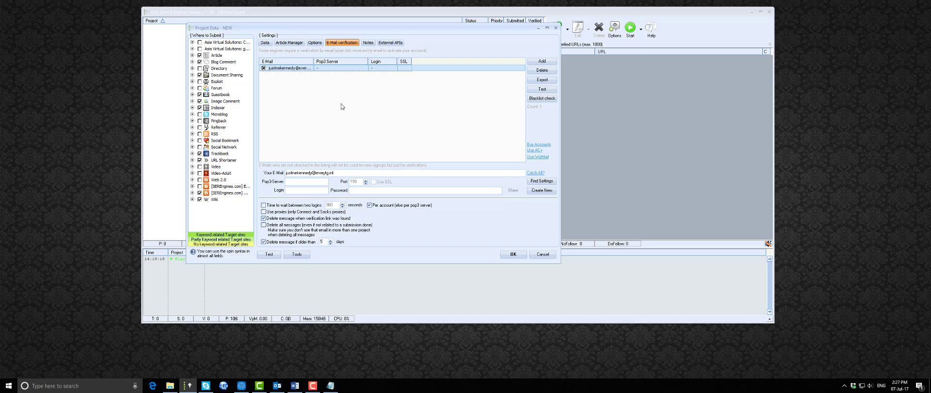
pyautogui.click(542, 62)
pyautogui.click(494, 50)
pyautogui.moveTo(340, 172); pyautogui.dragTo(268, 171)
pyautogui.write('mytesttemplate')
pyautogui.write('@')
pyautogui.write('mytesttemplate')
pyautogui.click(319, 70)
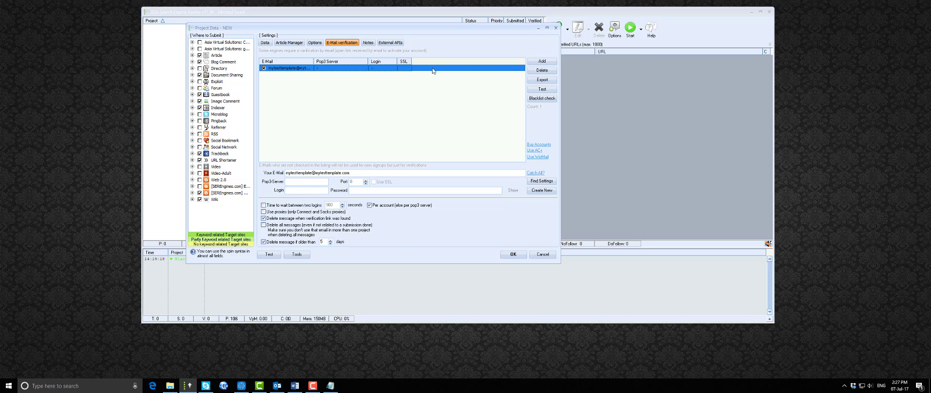
# Delete the selected e-mail verification account and add a new one with the mytesttemplate placeholder address
pyautogui.click(542, 71)
pyautogui.click(544, 88)
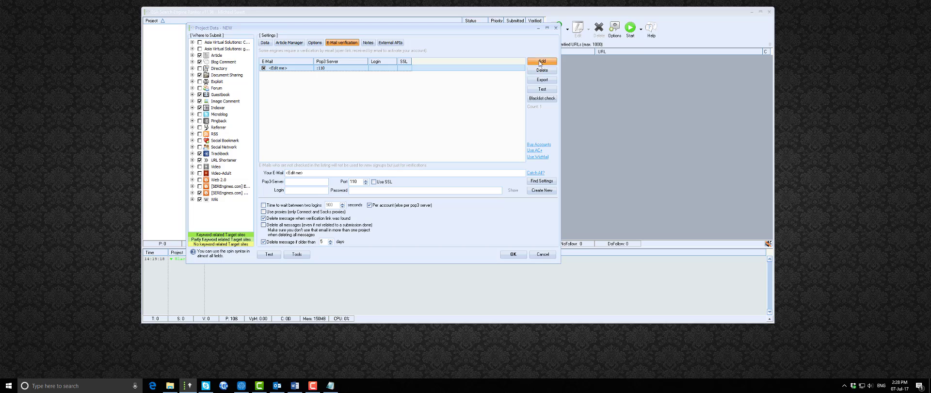
pyautogui.click(541, 61)
pyautogui.click(549, 72)
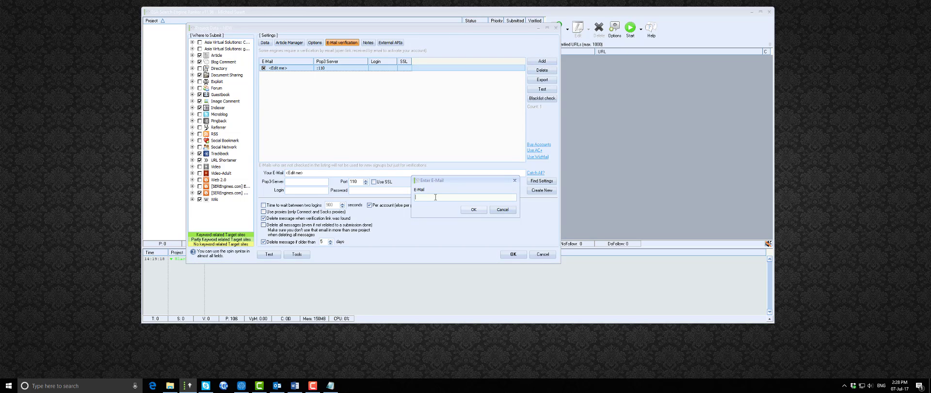
pyautogui.write('mytesttemplate')
pyautogui.write('@')
pyautogui.write('mytesttemplate')
pyautogui.click(473, 209)
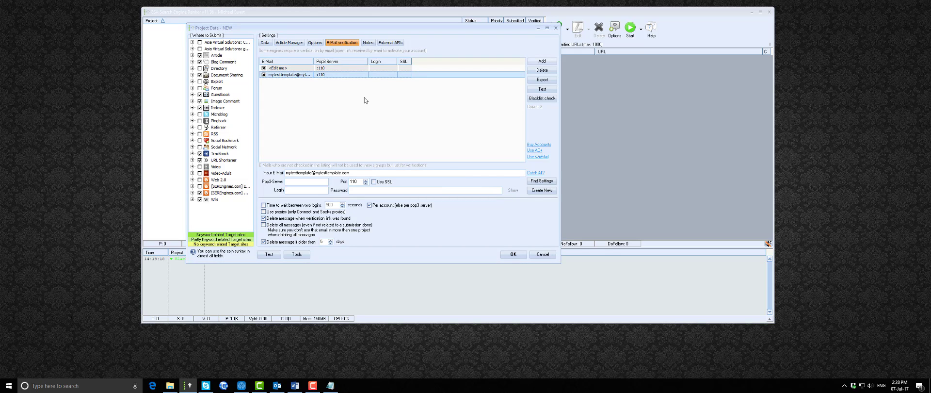
# Delete the unedited <Edit me> entry from the e-mail verification accounts
pyautogui.click(333, 69)
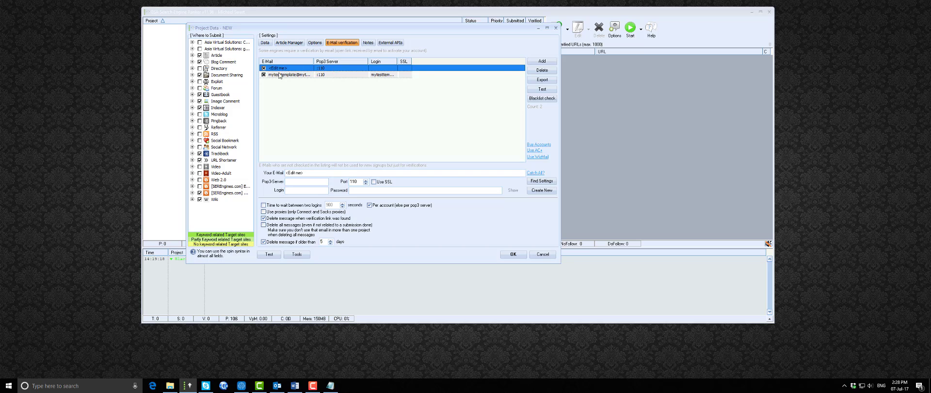
pyautogui.click(539, 71)
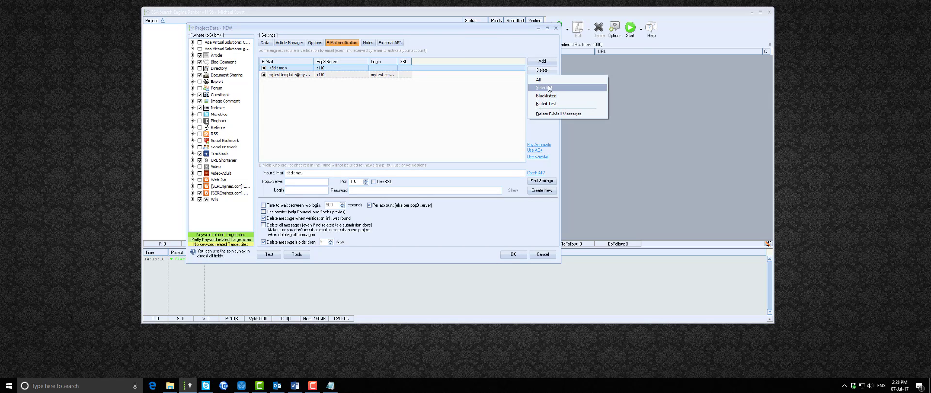
pyautogui.click(545, 87)
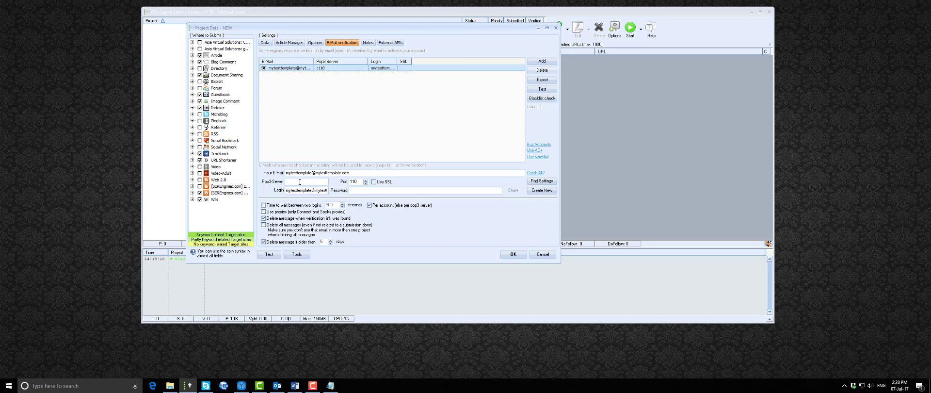
# Set the POP3 server of the e-mail verification account to mail.mytesttemplate.com
pyautogui.moveTo(346, 173); pyautogui.dragTo(315, 173)
pyautogui.rightClick(325, 172)
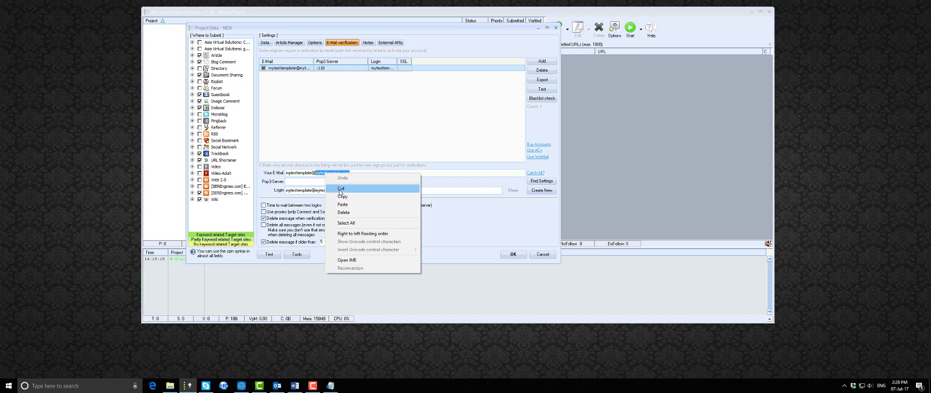
pyautogui.click(302, 181)
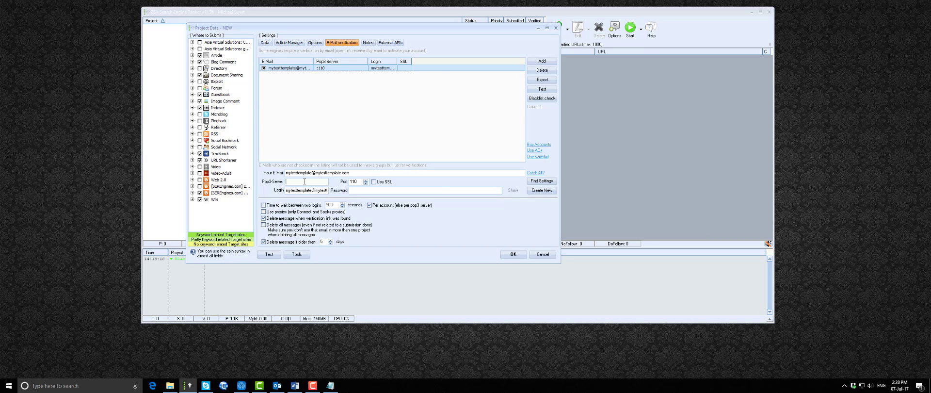
pyautogui.write('mail.')
pyautogui.write('mytesttemplate')
pyautogui.write('.co')
# Enter the account password for the e-mail verification account
pyautogui.write('**********')
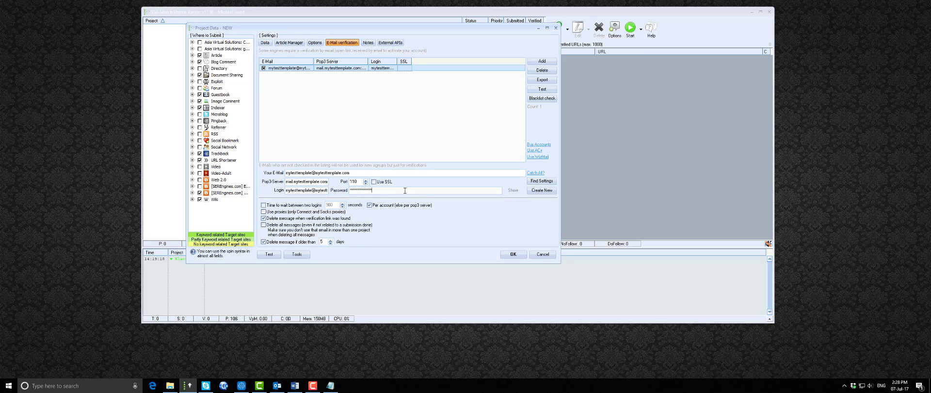
pyautogui.moveTo(373, 189); pyautogui.dragTo(337, 191)
pyautogui.hotkey('ctrl', 'v')
pyautogui.click(514, 190)
pyautogui.click(514, 190)
# Add the line "My Cook Template for Tier 1" to the project's notes below the creation date
pyautogui.click(368, 43)
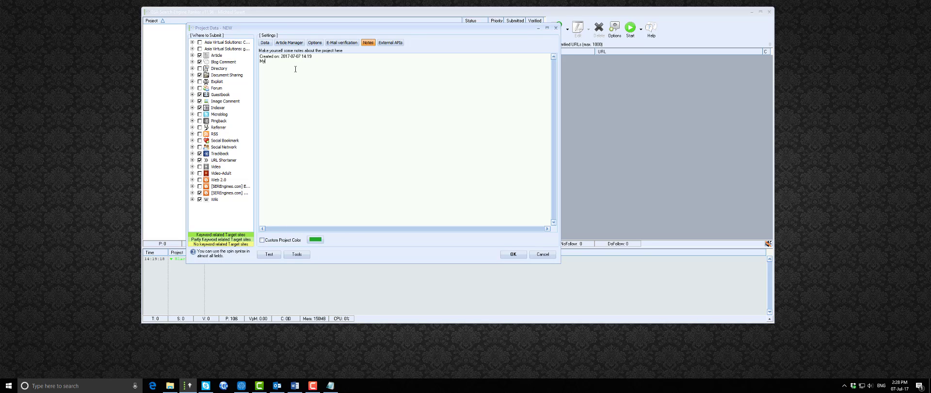
pyautogui.write('My Cook Template for Tier 1')
# Try out a bright green custom project color and switch the custom color option back off
pyautogui.click(263, 239)
pyautogui.click(315, 240)
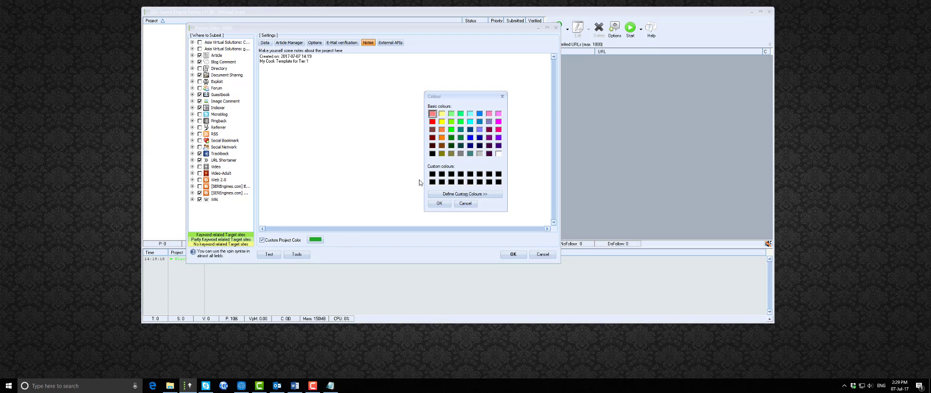
pyautogui.click(450, 130)
pyautogui.click(439, 203)
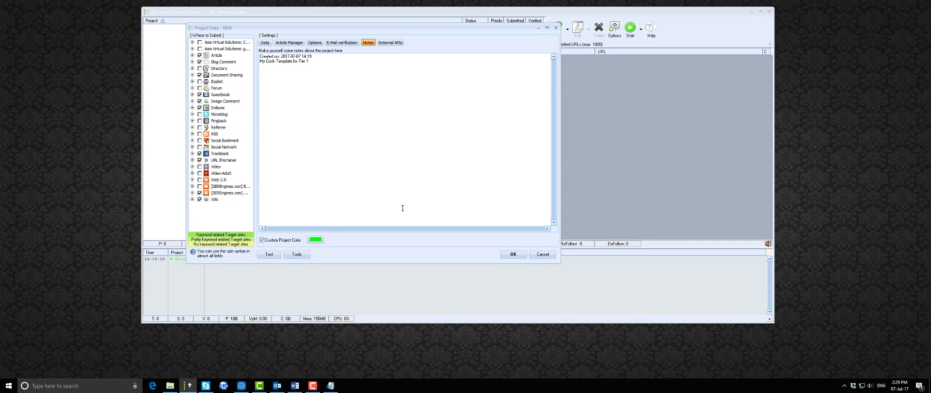
pyautogui.click(261, 240)
# Review the project's e-mail verification, submission options, article and data settings before saving
pyautogui.click(342, 43)
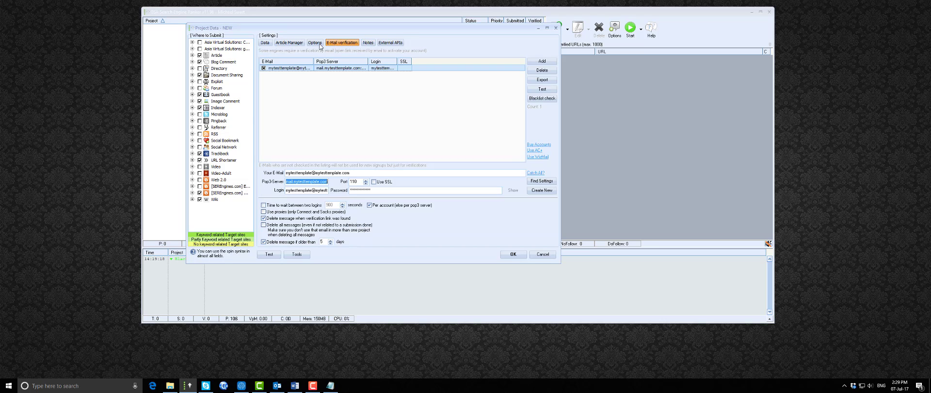
pyautogui.click(316, 42)
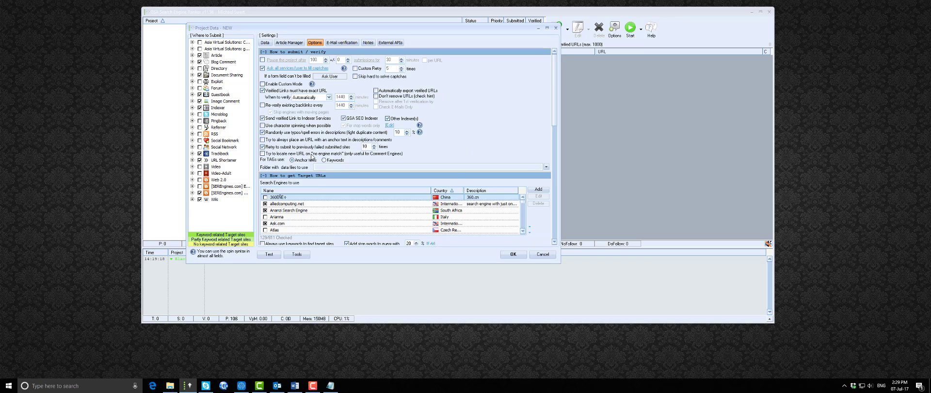
pyautogui.scroll(-10, 316, 164)
pyautogui.scroll(10, 344, 171)
pyautogui.click(286, 42)
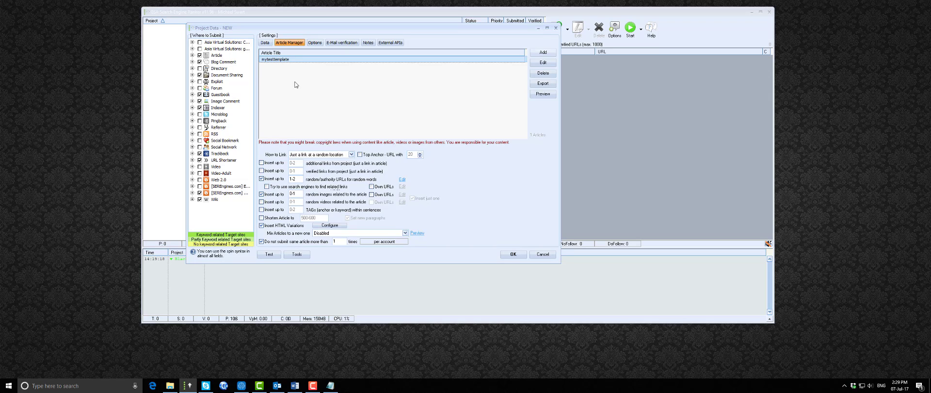
pyautogui.click(265, 43)
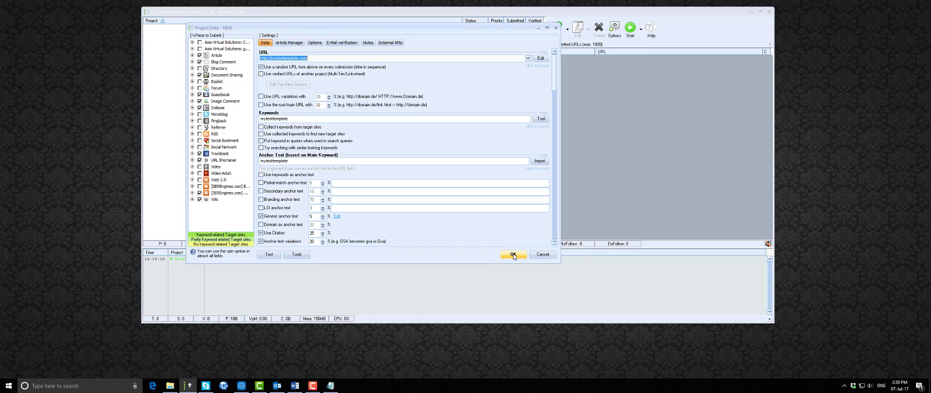
pyautogui.moveTo(556, 81); pyautogui.dragTo(556, 235)
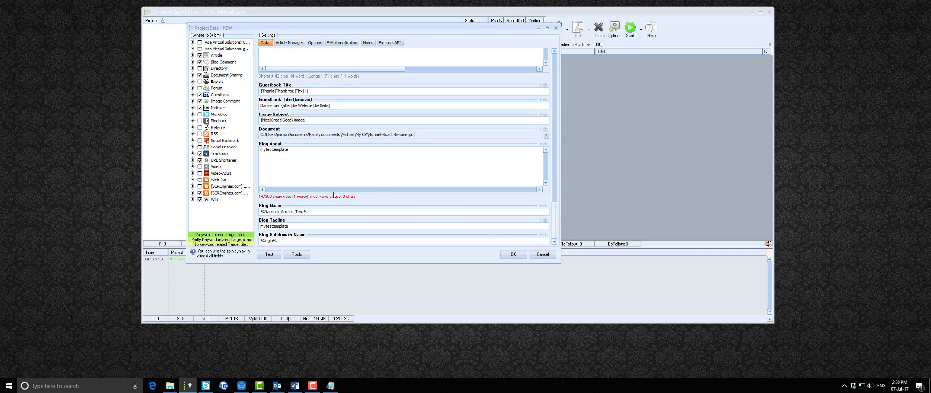
pyautogui.click(512, 254)
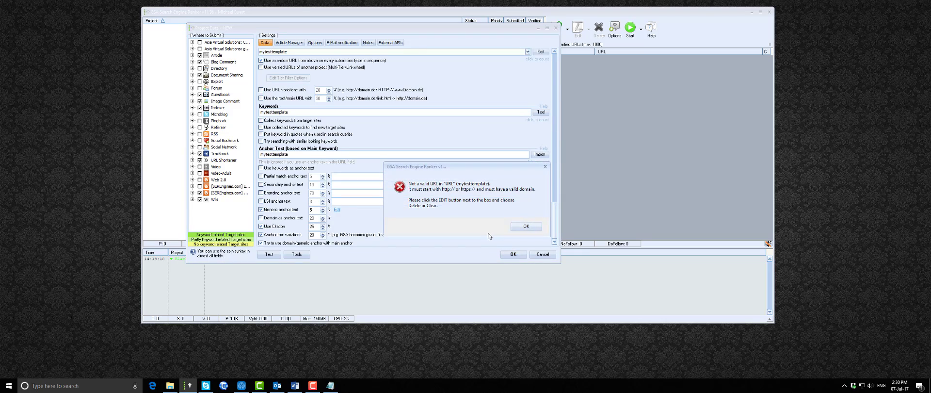
pyautogui.click(526, 225)
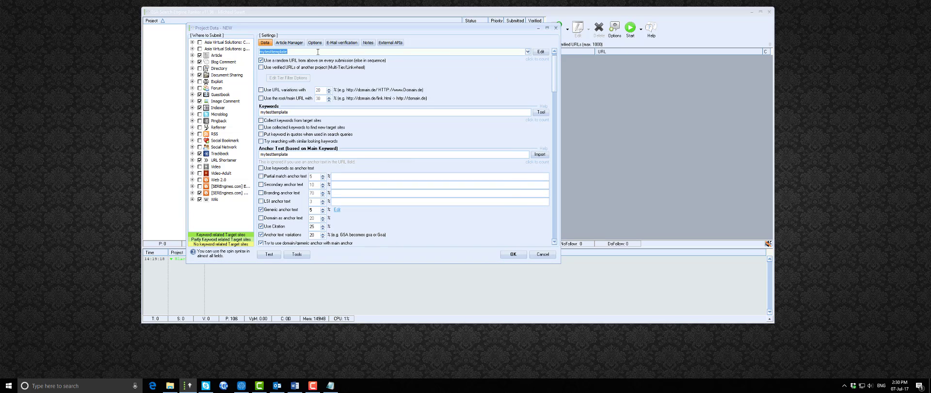
pyautogui.click(297, 51)
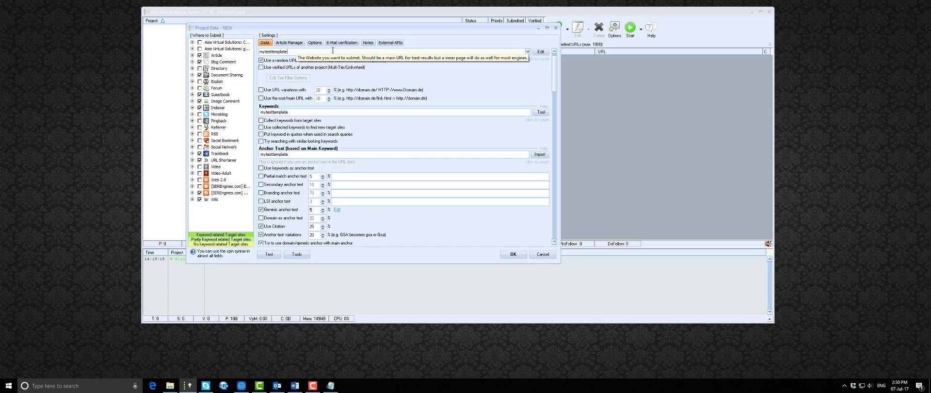
pyautogui.moveTo(318, 53); pyautogui.dragTo(259, 51)
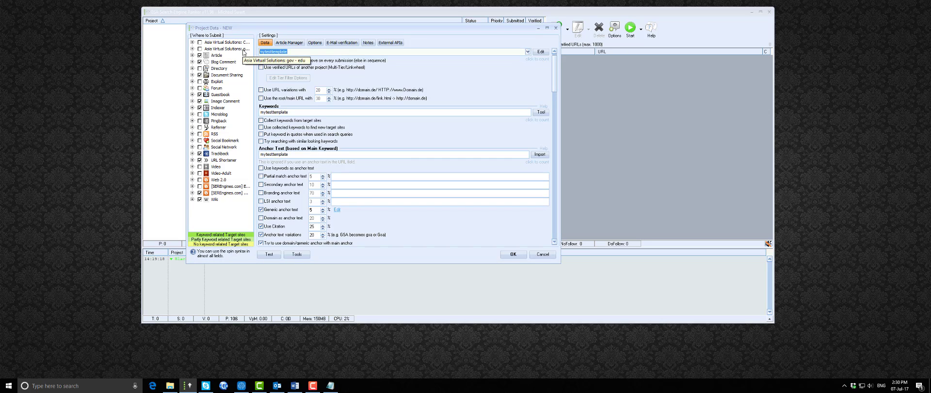
pyautogui.click(541, 52)
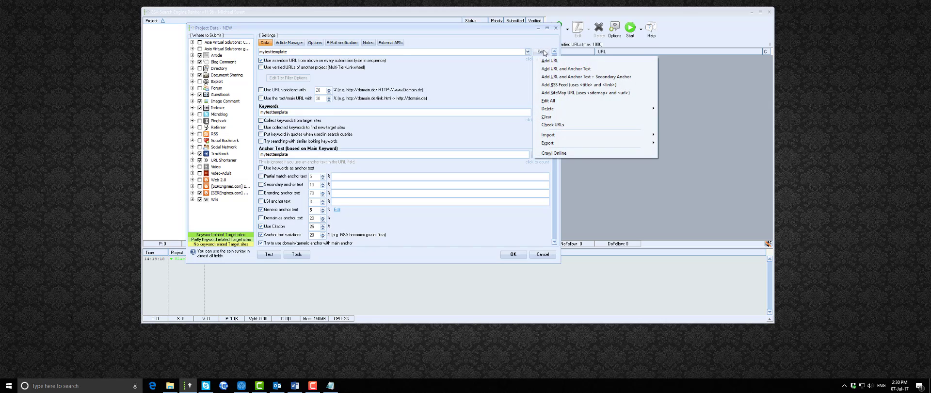
pyautogui.click(551, 101)
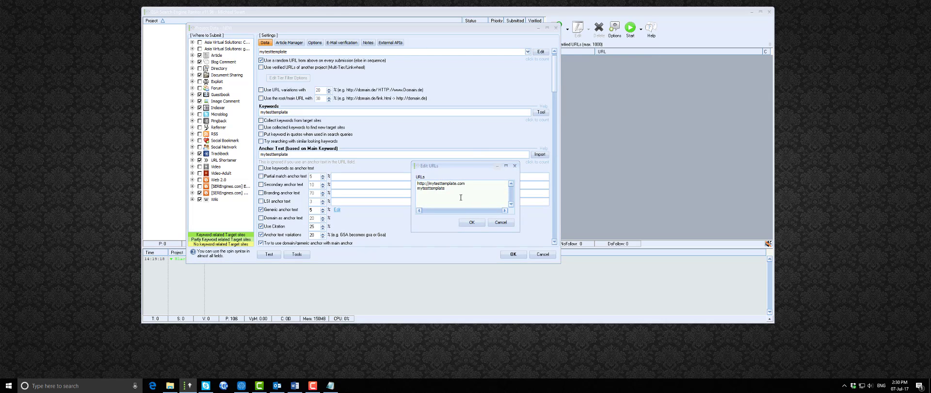
pyautogui.moveTo(445, 188); pyautogui.dragTo(417, 188)
pyautogui.press('Delete')
pyautogui.click(472, 223)
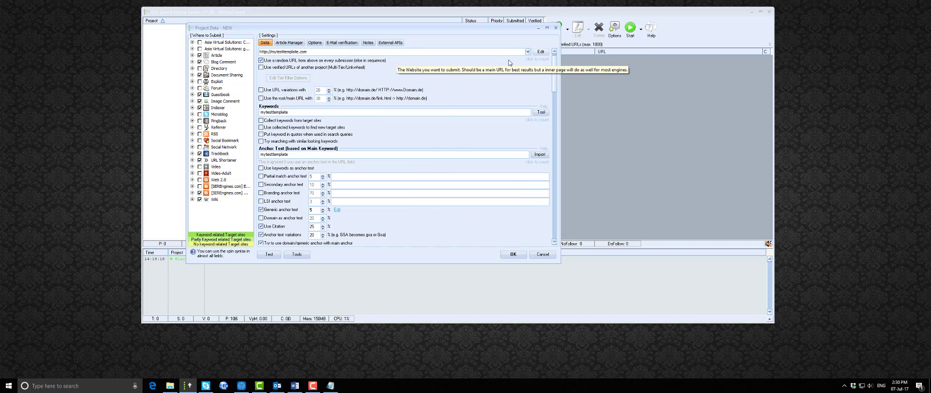
# Save the project, ignoring the Blog About length warning, and rename it as My Tier 1 Template
pyautogui.click(512, 255)
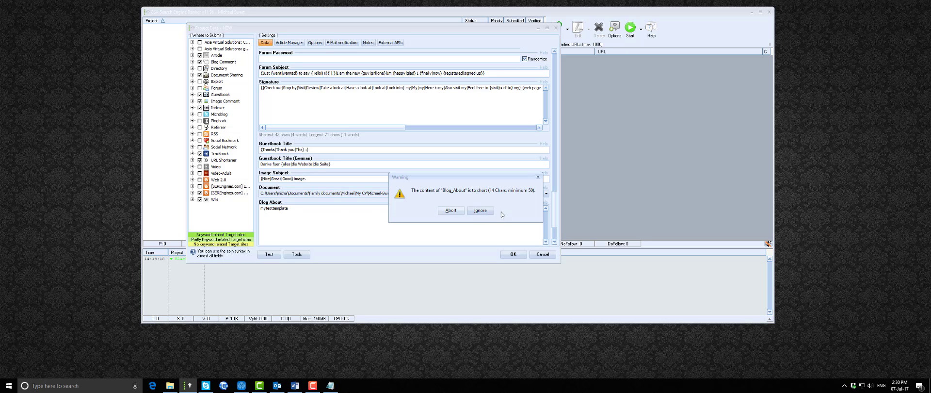
pyautogui.click(480, 211)
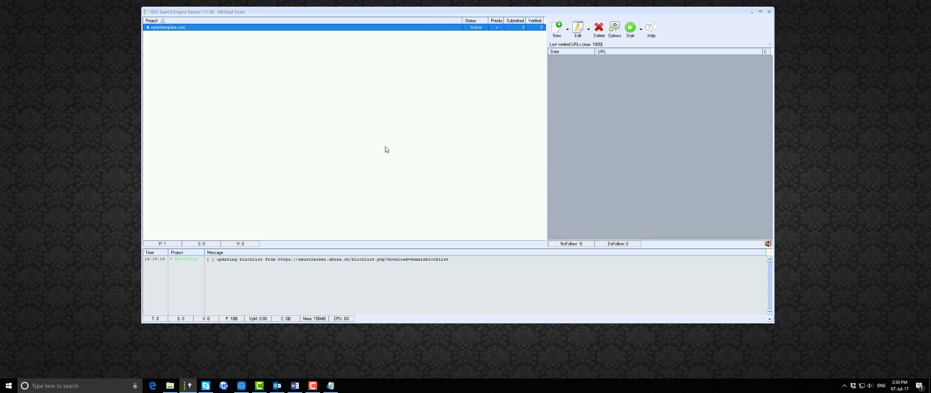
pyautogui.rightClick(169, 27)
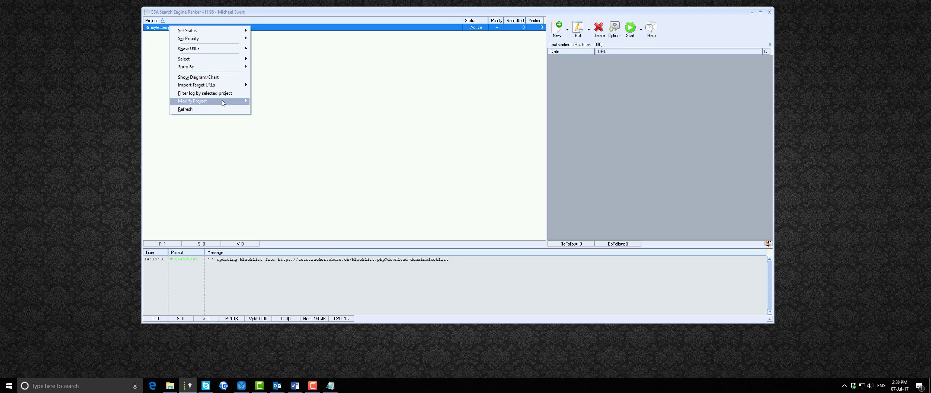
pyautogui.moveTo(223, 101)
pyautogui.click(274, 210)
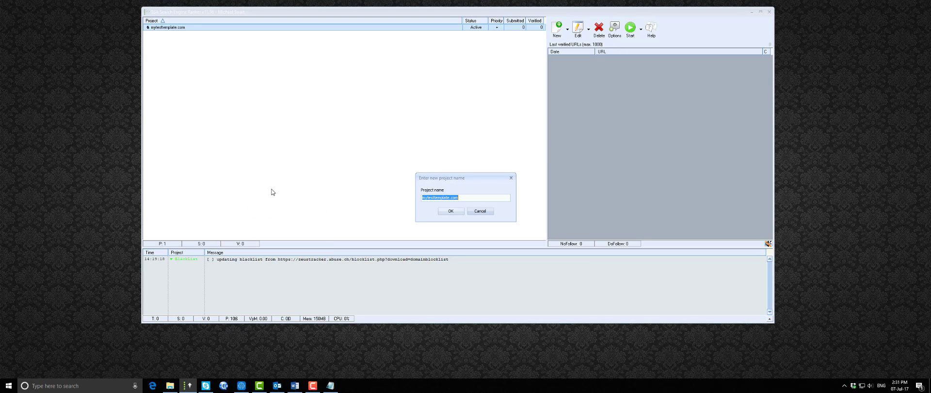
pyautogui.write('My Tier 1 T')
pyautogui.click(450, 211)
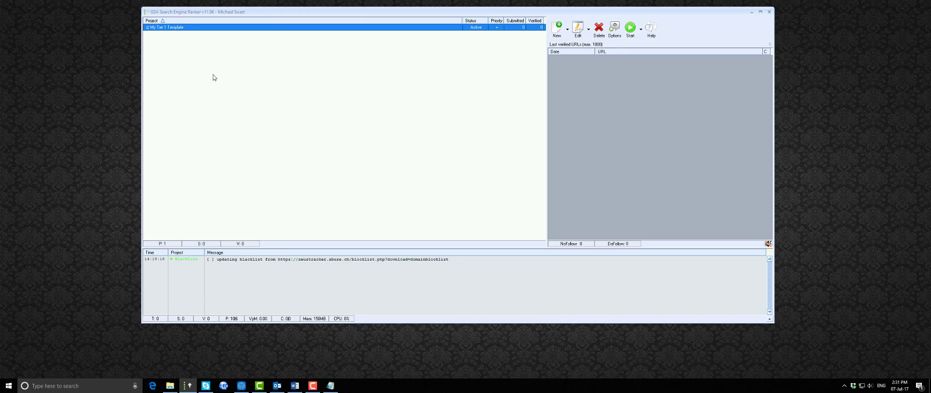
pyautogui.click(207, 51)
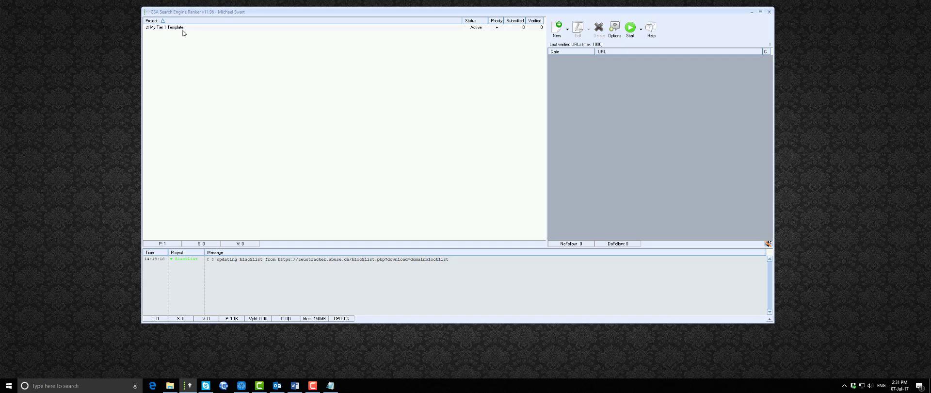
# Export the project's options, data fields and engine selection as template file My Tier 1 Template in Documents > GSA SER Templates
pyautogui.click(182, 28)
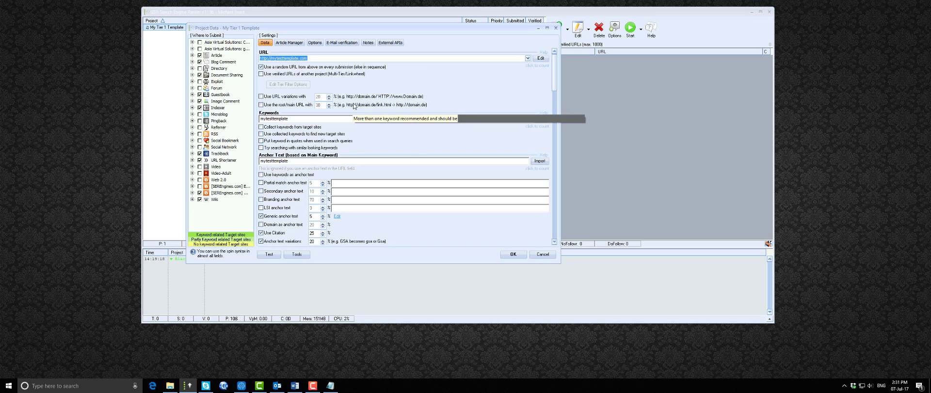
pyautogui.click(296, 254)
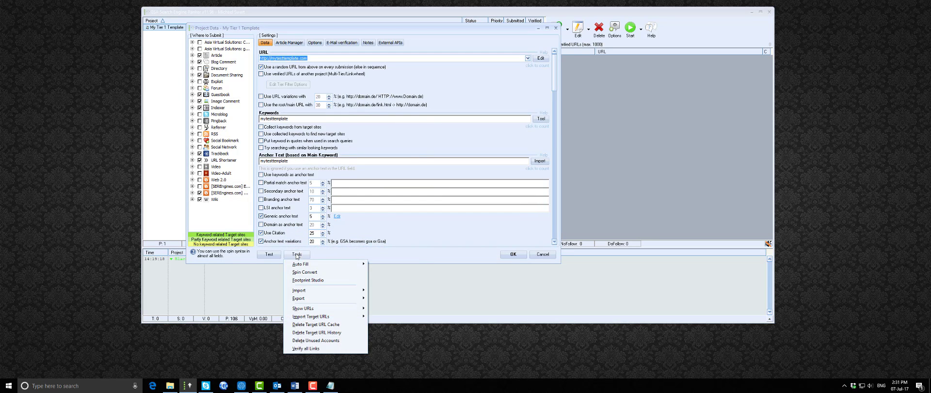
pyautogui.moveTo(350, 300)
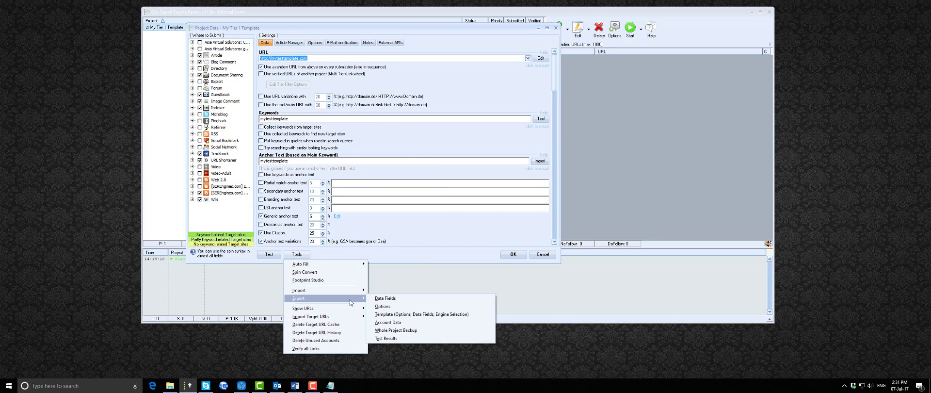
pyautogui.click(443, 315)
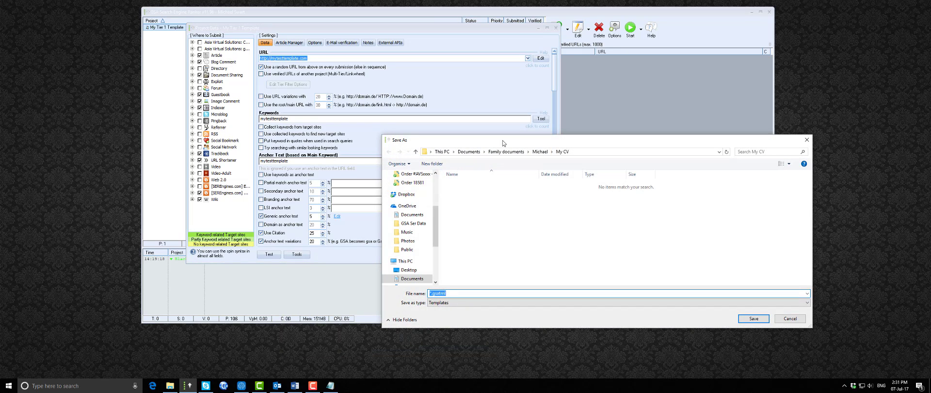
pyautogui.click(469, 151)
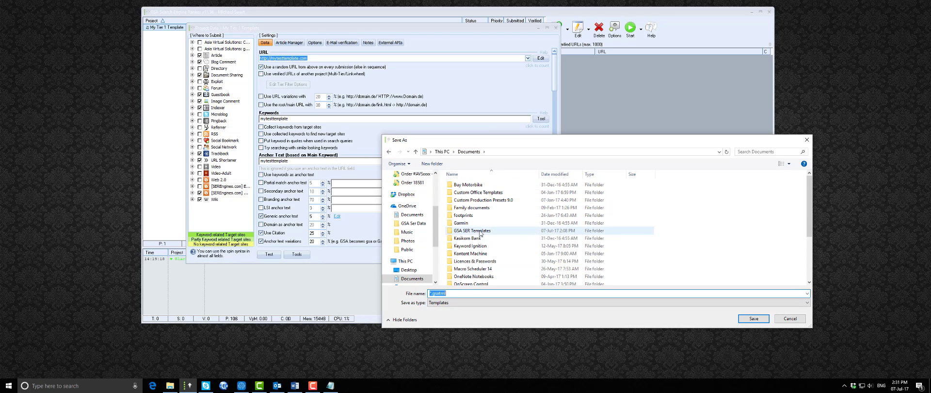
pyautogui.doubleClick(473, 230)
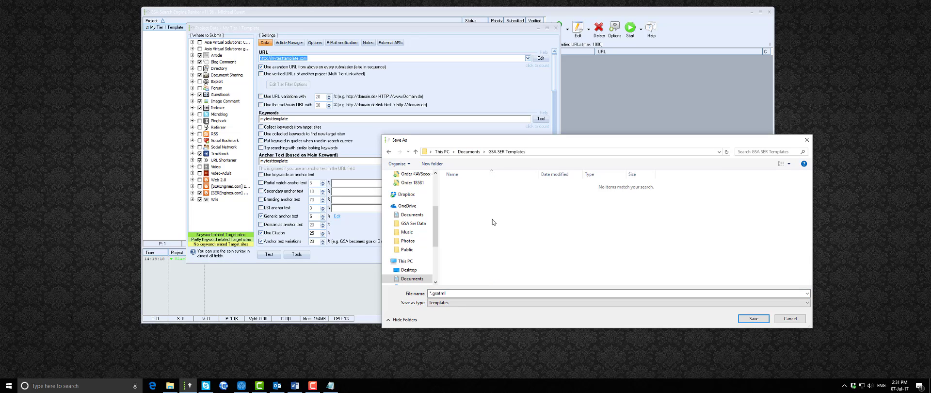
pyautogui.doubleClick(468, 293)
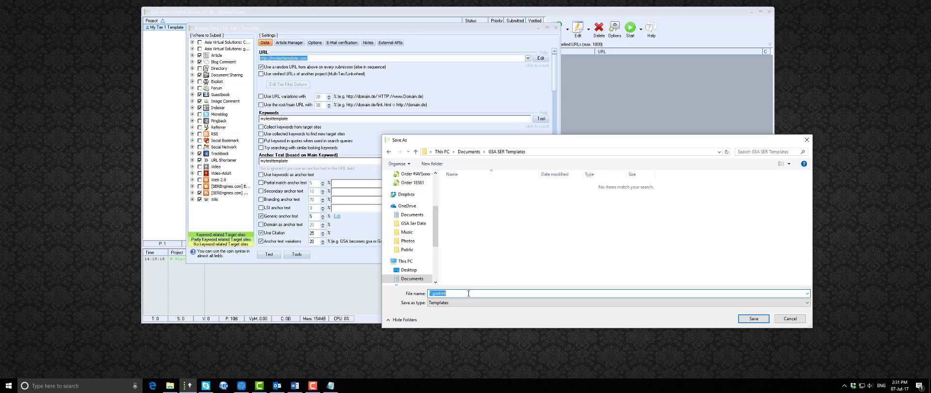
pyautogui.click(468, 293)
pyautogui.press('Delete')
pyautogui.write('My Tier 1 Template')
pyautogui.click(751, 319)
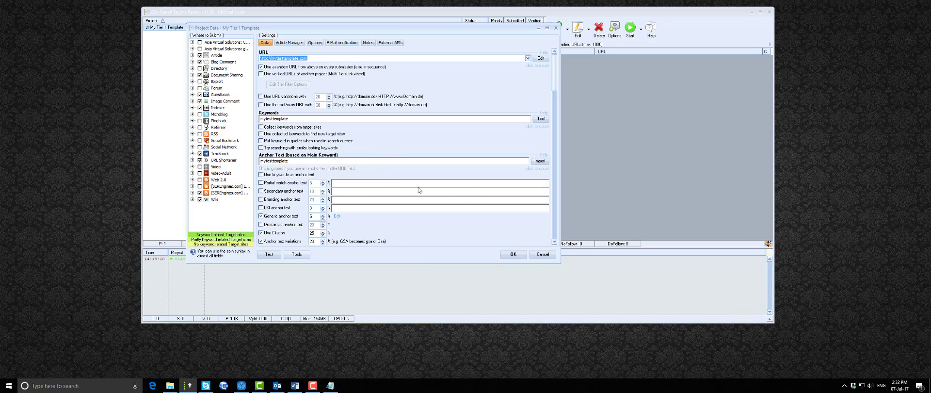
pyautogui.click(549, 256)
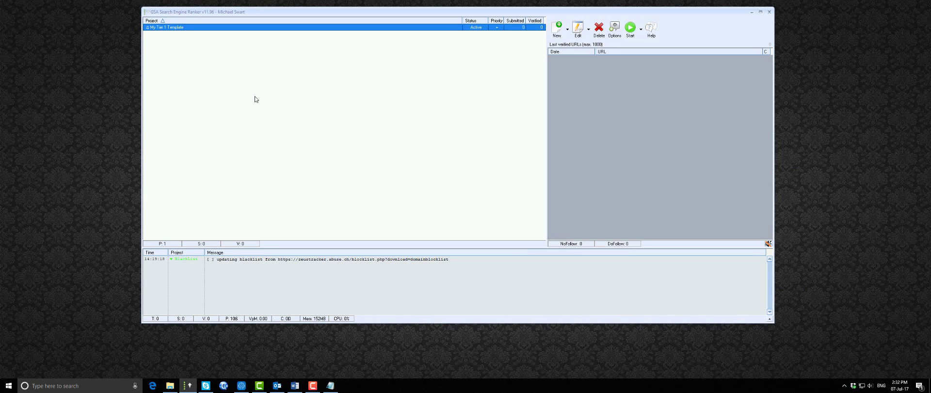
pyautogui.rightClick(193, 30)
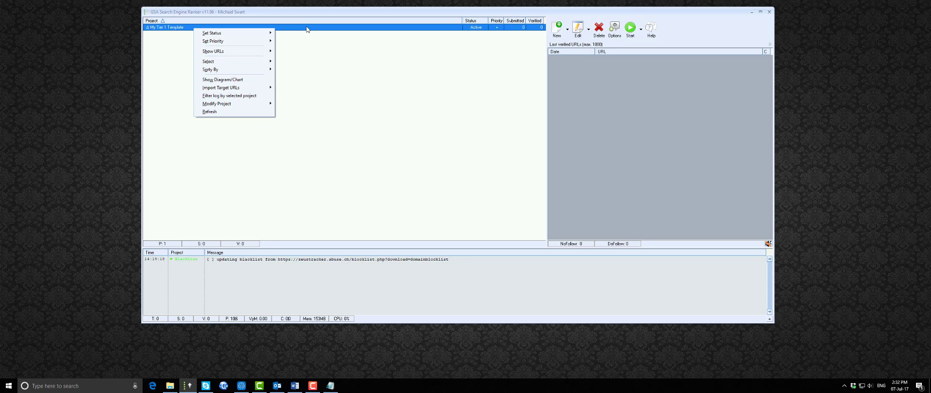
pyautogui.click(362, 109)
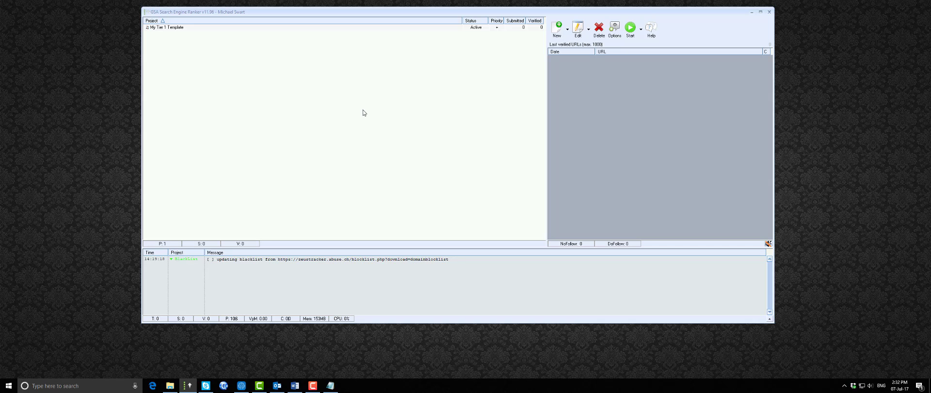
# Reopen the My Tier 1 Template project to view its data settings, and close it without changes
pyautogui.click(174, 29)
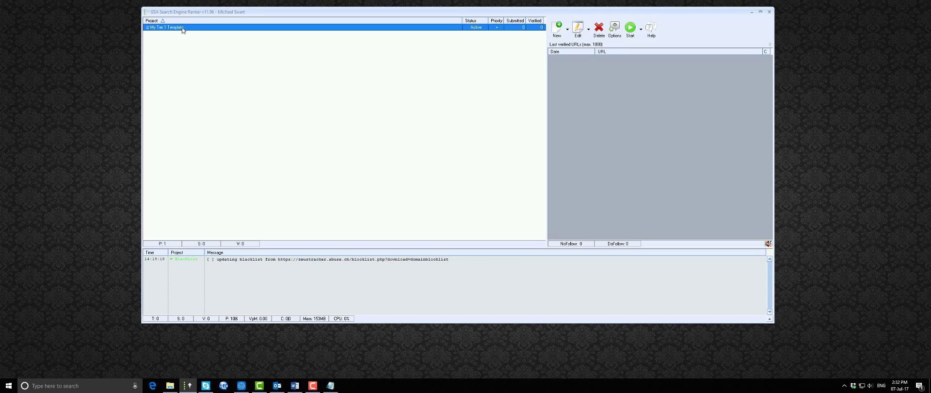
pyautogui.click(578, 28)
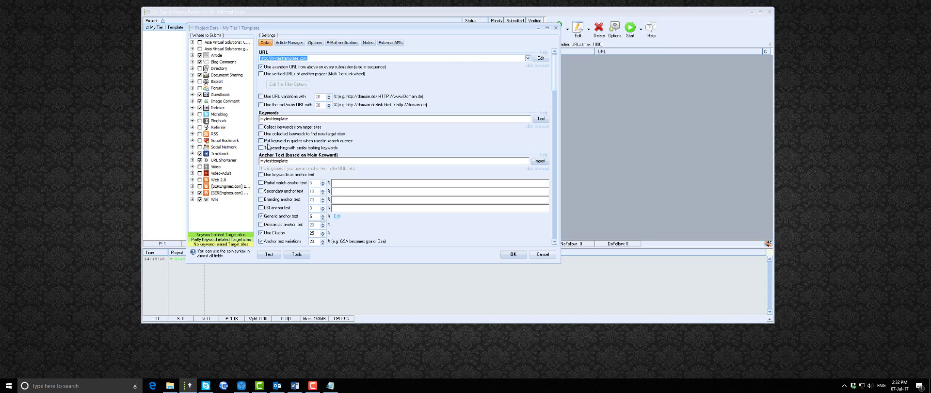
pyautogui.click(547, 257)
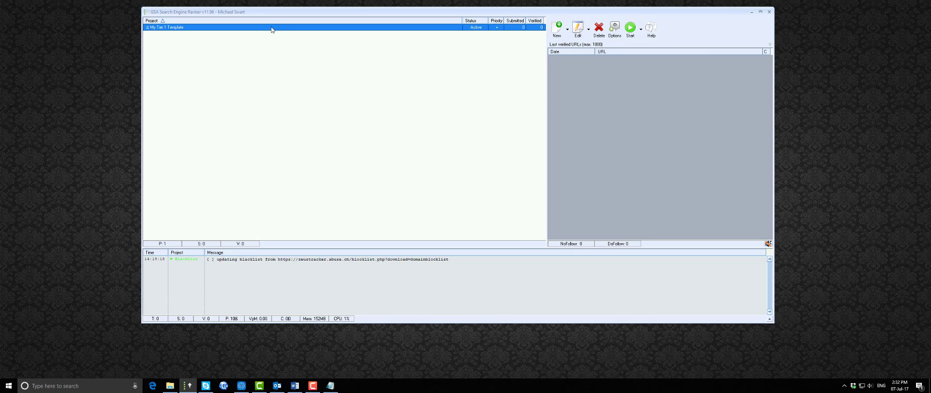
# Delete the My Tier 1 Template project from the project list and accept the deletion
pyautogui.rightClick(271, 27)
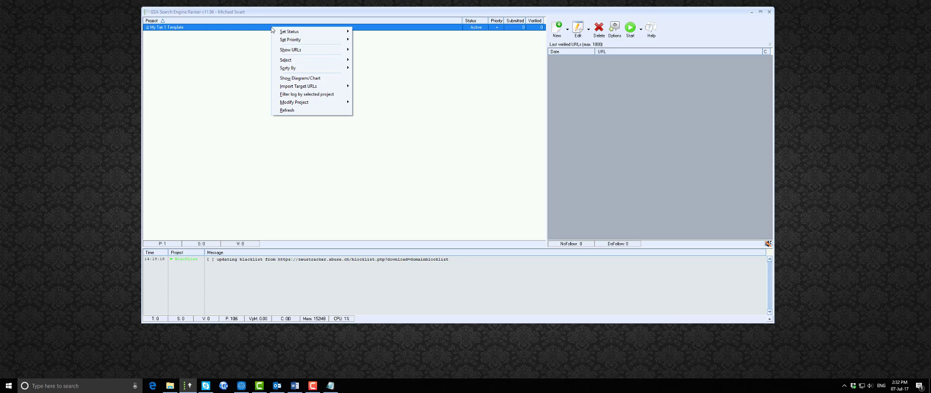
pyautogui.rightClick(223, 30)
pyautogui.click(196, 73)
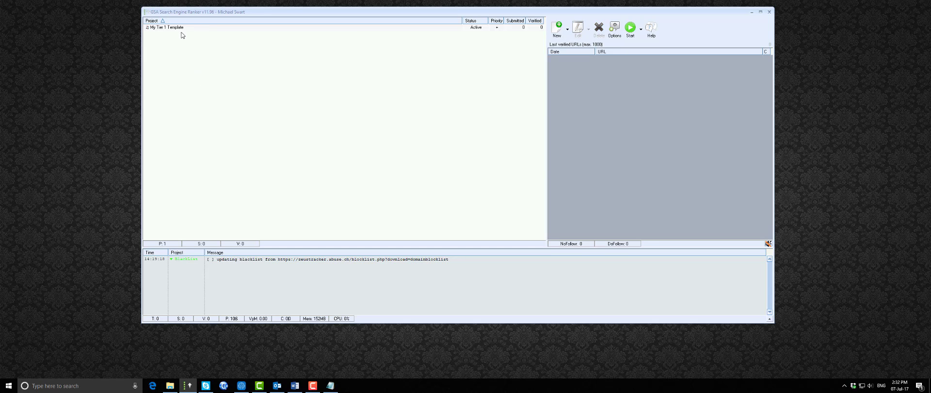
pyautogui.click(349, 28)
pyautogui.click(599, 28)
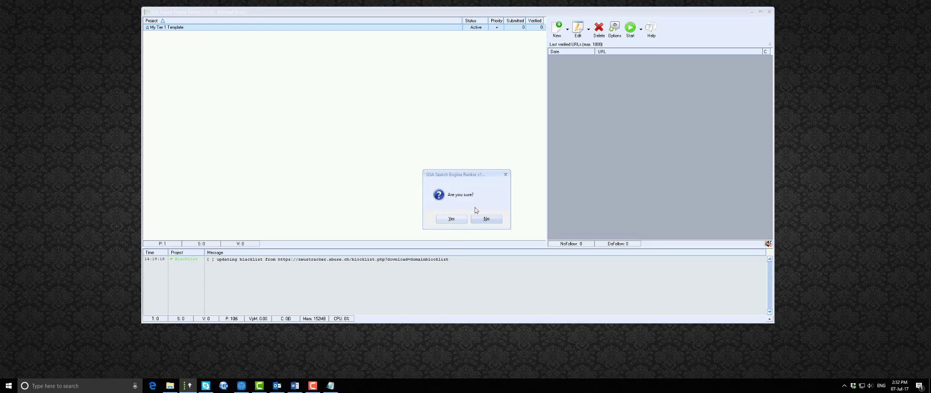
pyautogui.click(461, 220)
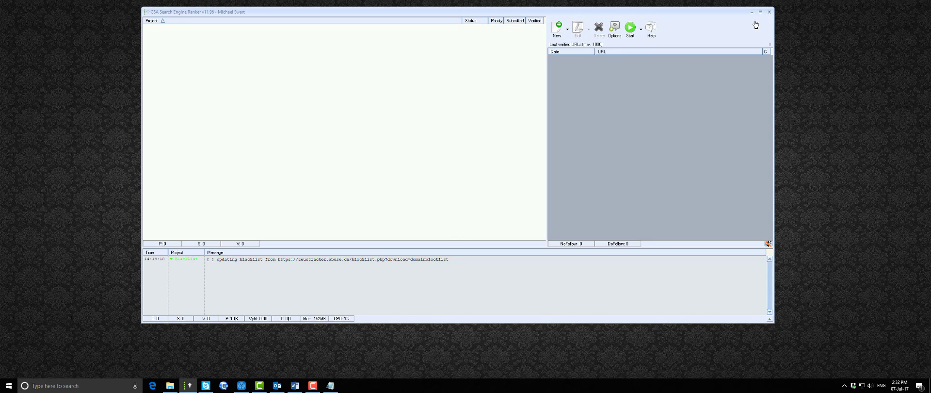
# Switch to File Explorer and examine the exported template files and their types in Documents > GSA SER Templates
pyautogui.click(169, 385)
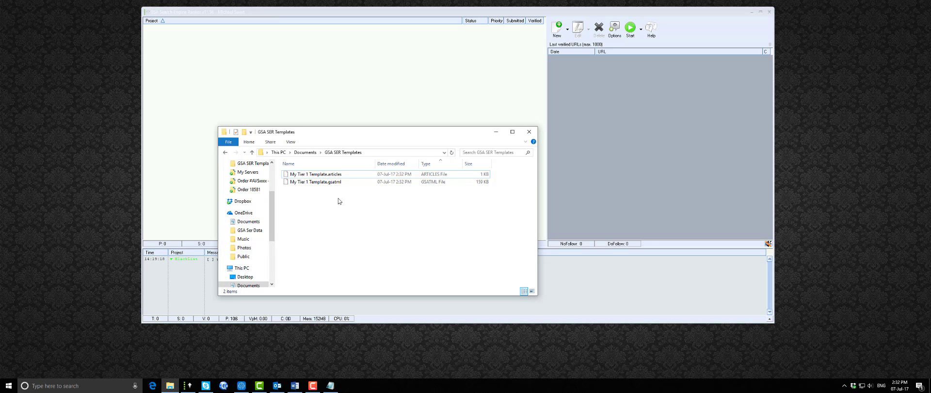
pyautogui.click(512, 131)
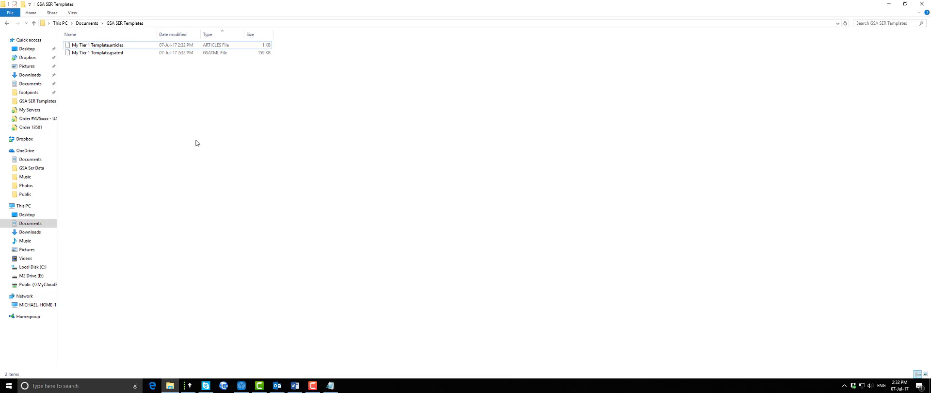
pyautogui.click(117, 47)
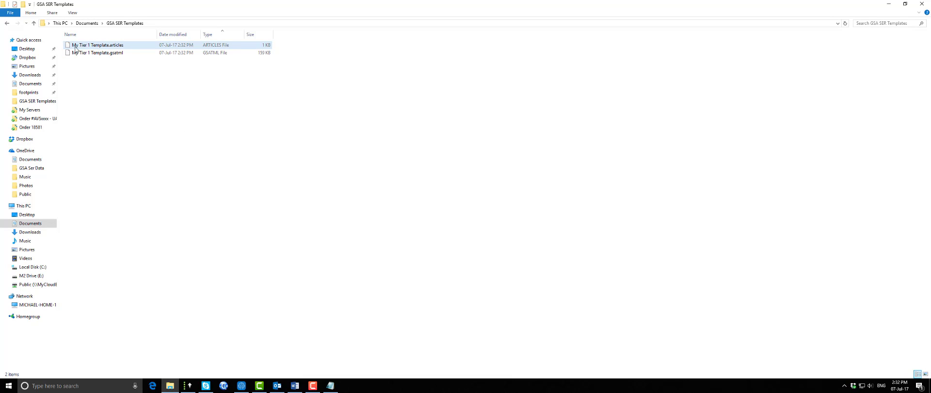
pyautogui.click(228, 104)
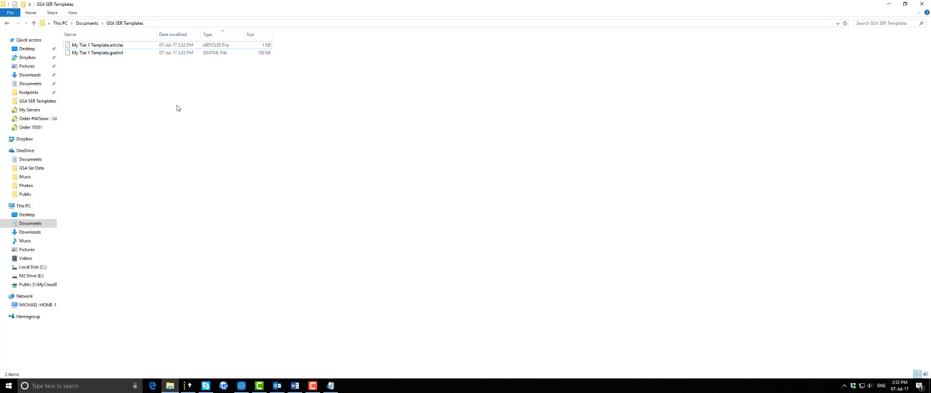
pyautogui.click(207, 35)
pyautogui.click(207, 35)
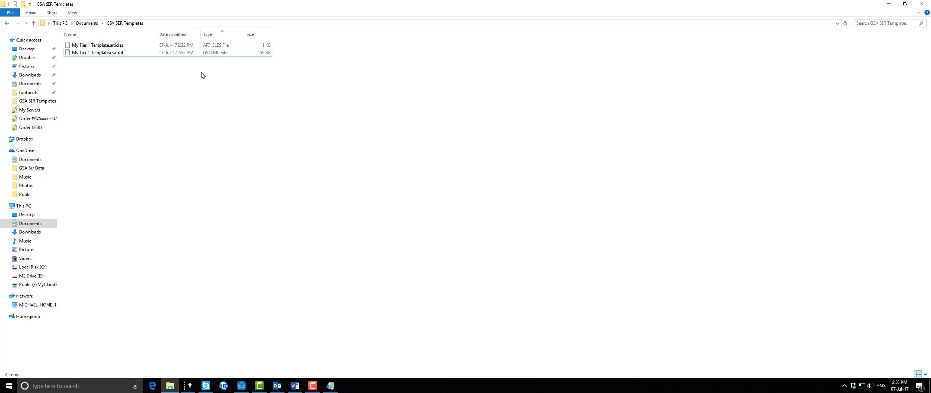
pyautogui.click(208, 55)
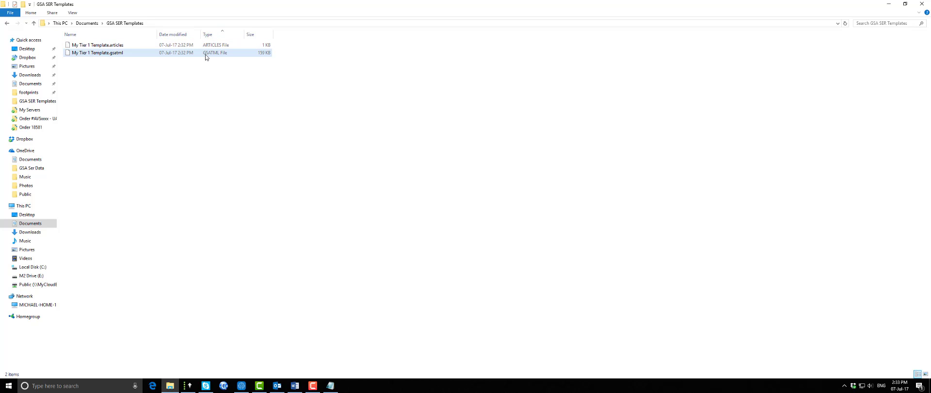
pyautogui.click(209, 110)
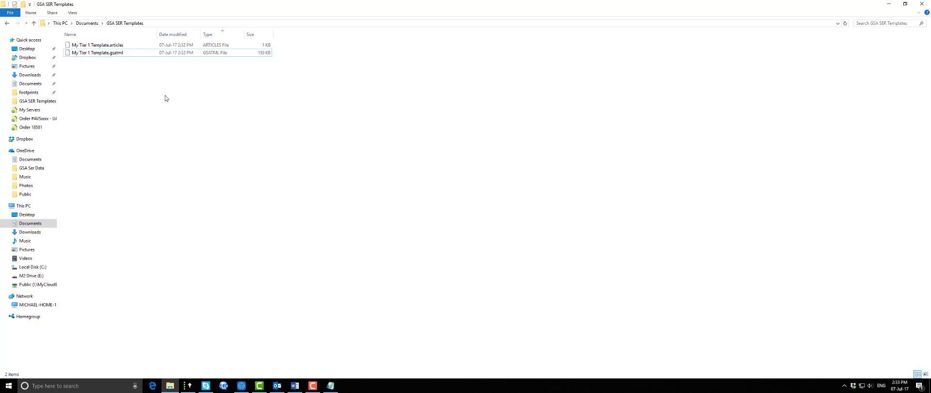
# Delete My Tier 1 Template.articles from the GSA SER Templates folder and restore the Explorer window to its smaller size
pyautogui.click(110, 45)
pyautogui.rightClick(110, 46)
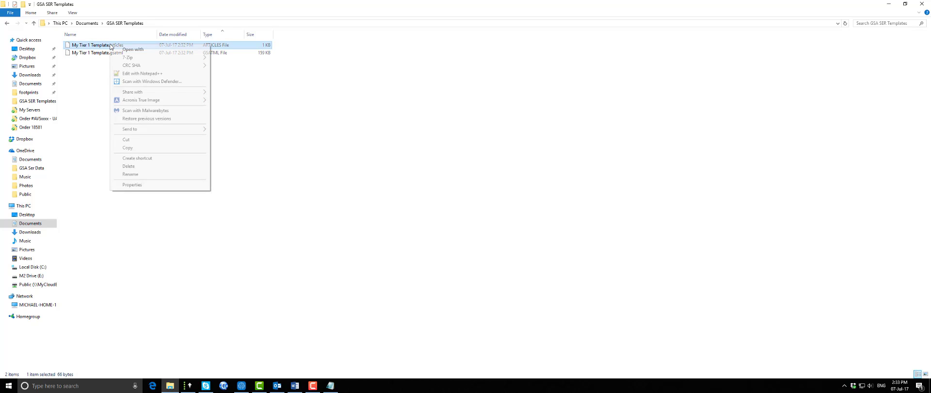
pyautogui.click(127, 166)
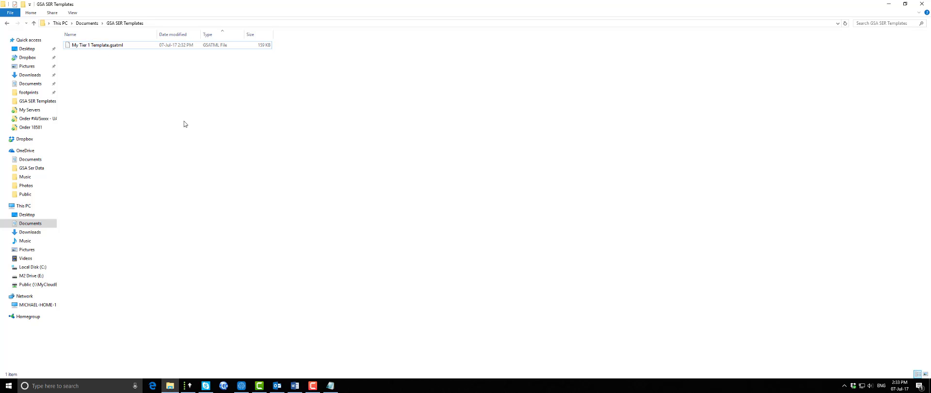
pyautogui.click(905, 4)
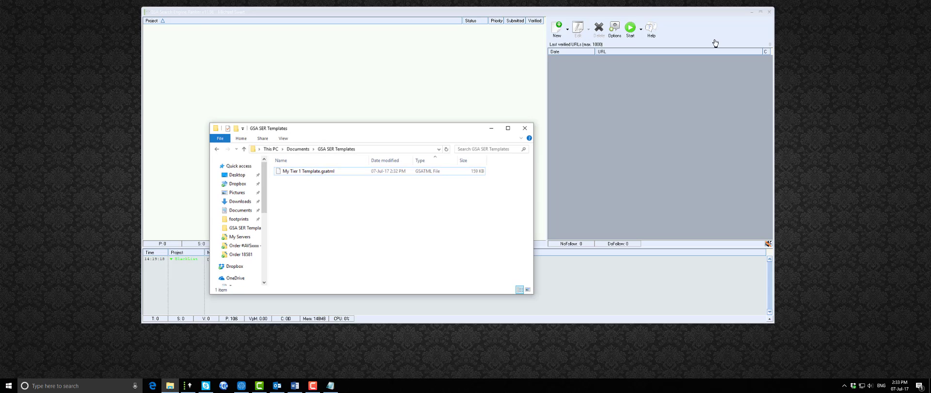
# Open My Tier 1 Template.gsatml in Notepad++ and go to the start of the file
pyautogui.click(313, 174)
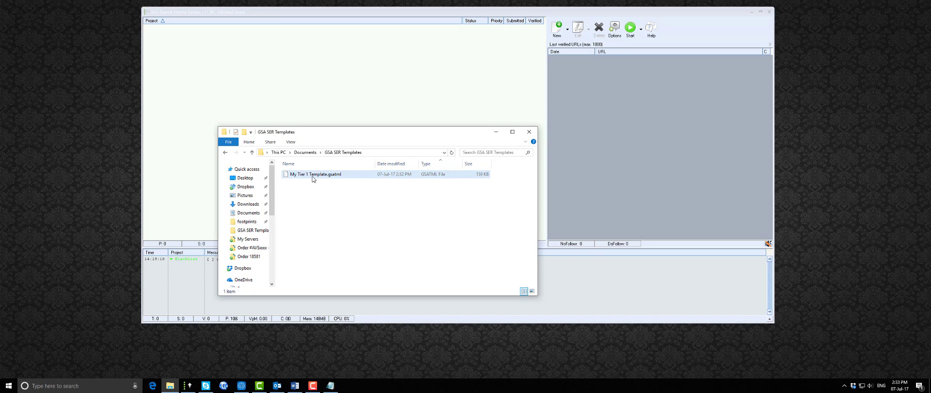
pyautogui.click(312, 182)
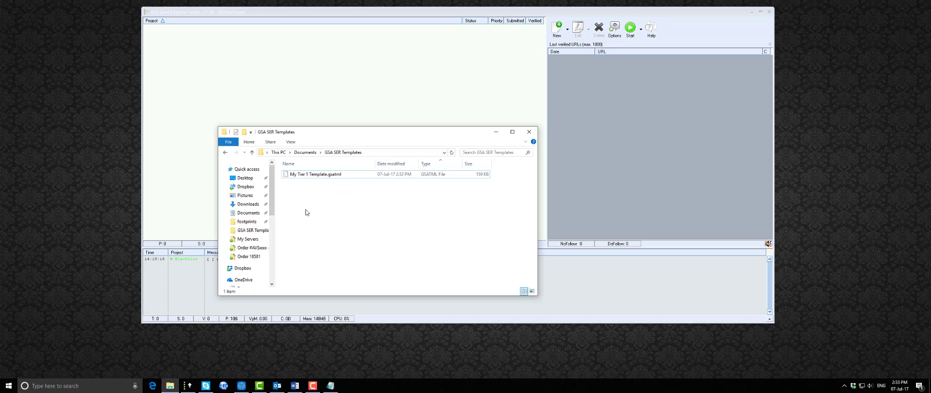
pyautogui.rightClick(313, 175)
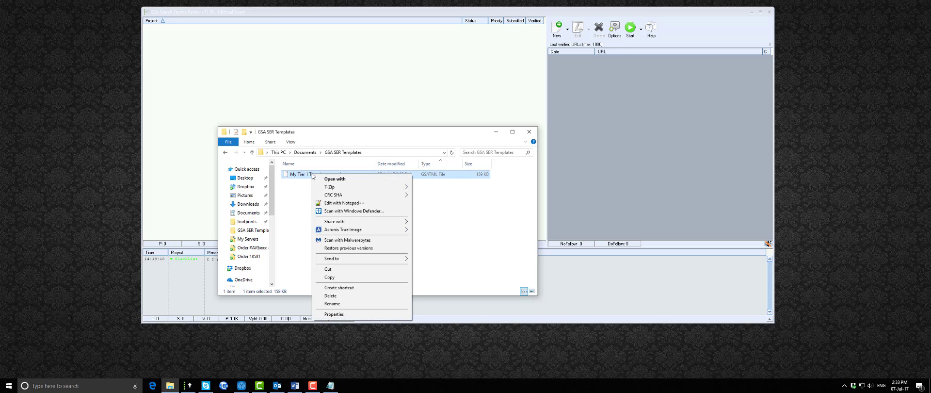
pyautogui.click(351, 205)
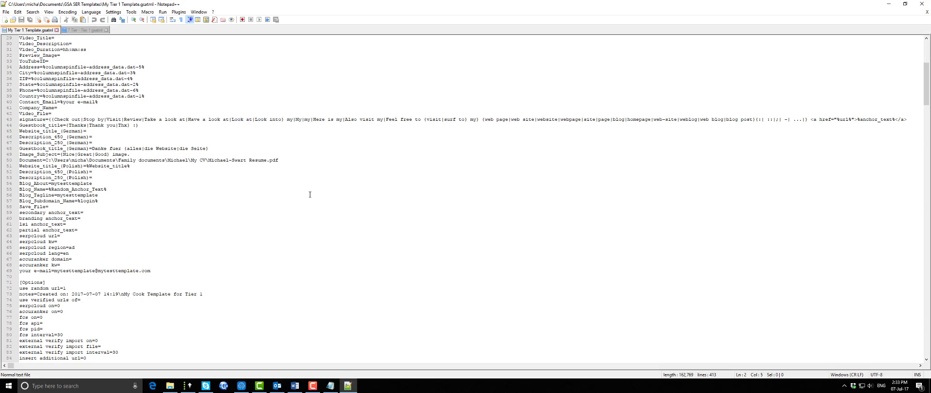
pyautogui.scroll(9, 277, 185)
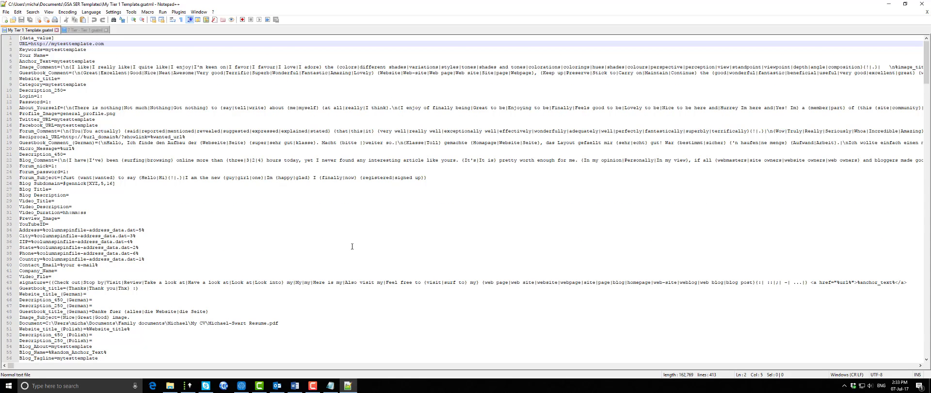
# Copy the word mytesttemplate from the Notepad document New Text Document (2) and minimize that window
pyautogui.click(330, 386)
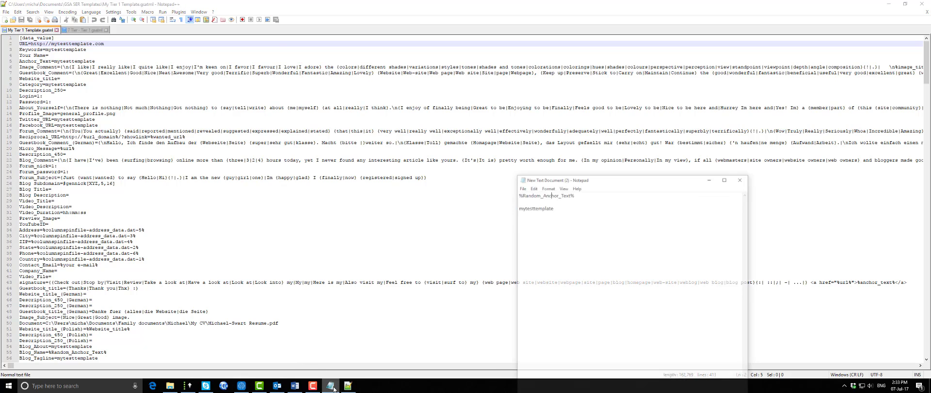
pyautogui.moveTo(576, 191); pyautogui.dragTo(528, 193)
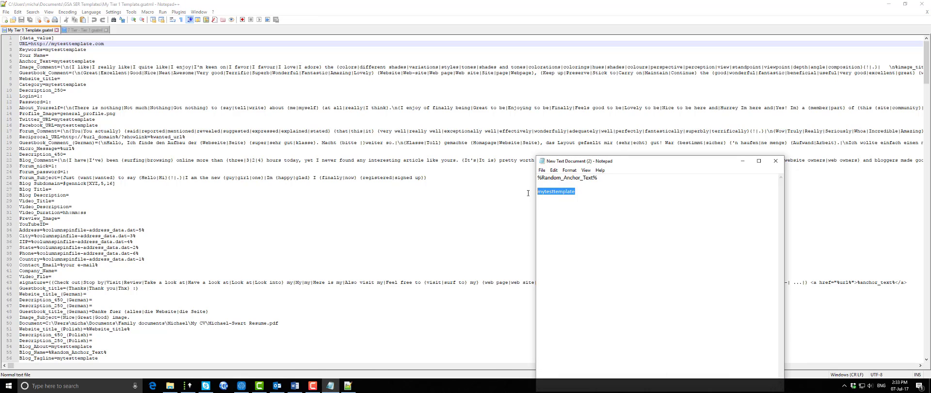
pyautogui.rightClick(553, 190)
pyautogui.click(571, 213)
pyautogui.click(739, 163)
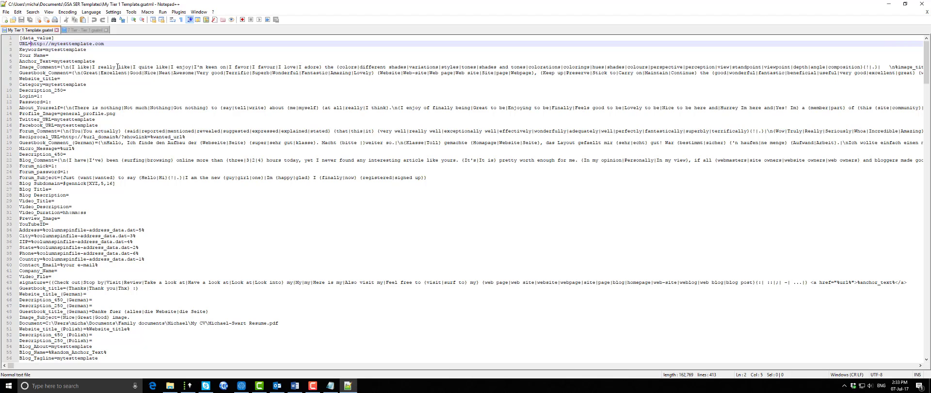
pyautogui.click(109, 43)
pyautogui.moveTo(109, 44); pyautogui.dragTo(29, 44)
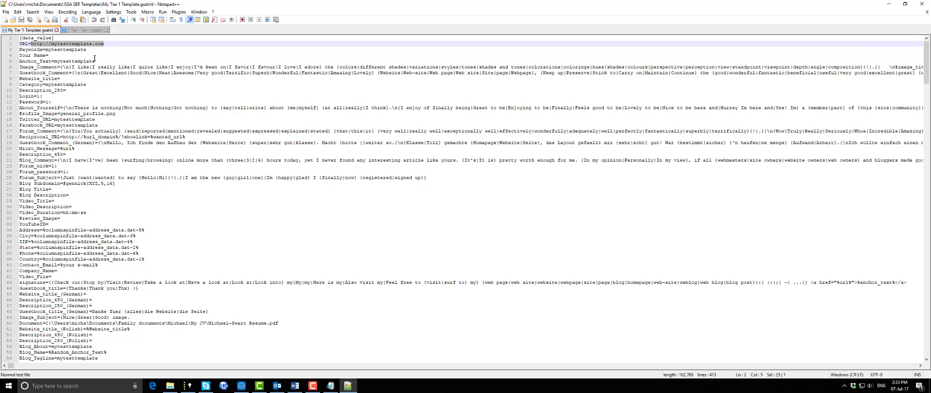
pyautogui.press('Delete')
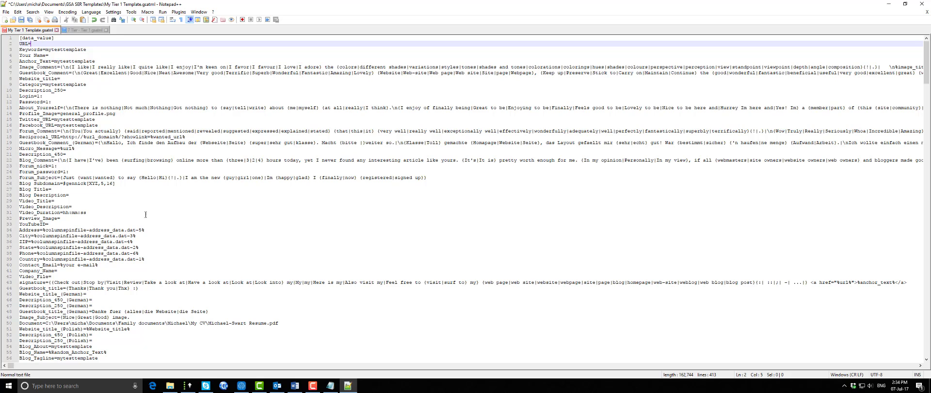
# Switch to GSA Search Engine Ranker, view the data fields of a new project, and close it without saving
pyautogui.click(187, 385)
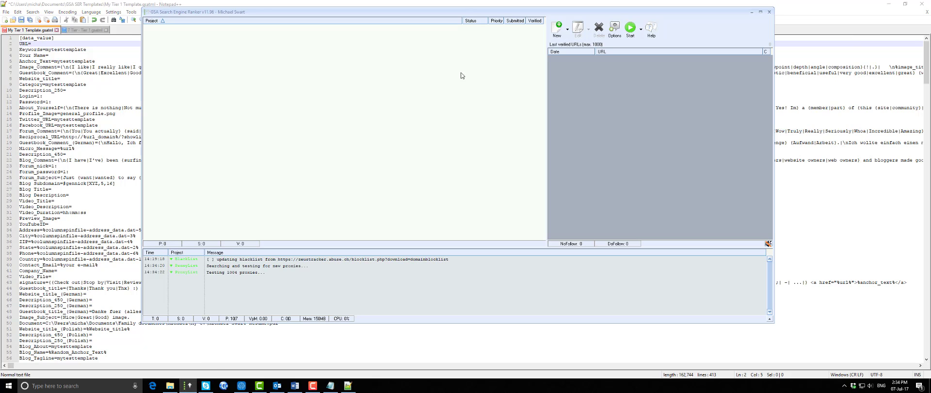
pyautogui.click(557, 30)
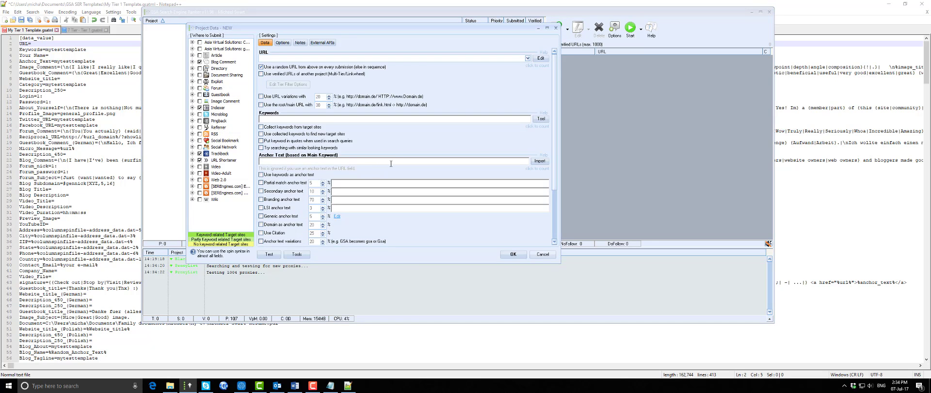
pyautogui.click(556, 30)
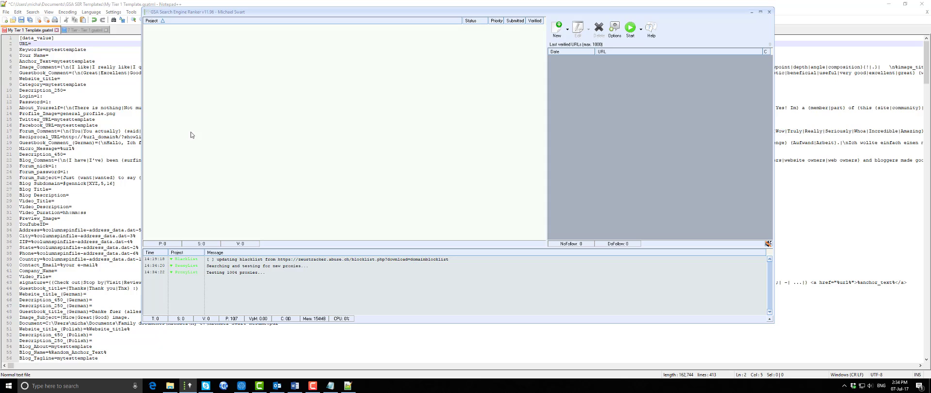
# Switch to Notepad++ and set up a replacement of =mytesttemplate with = in the template file
pyautogui.click(110, 89)
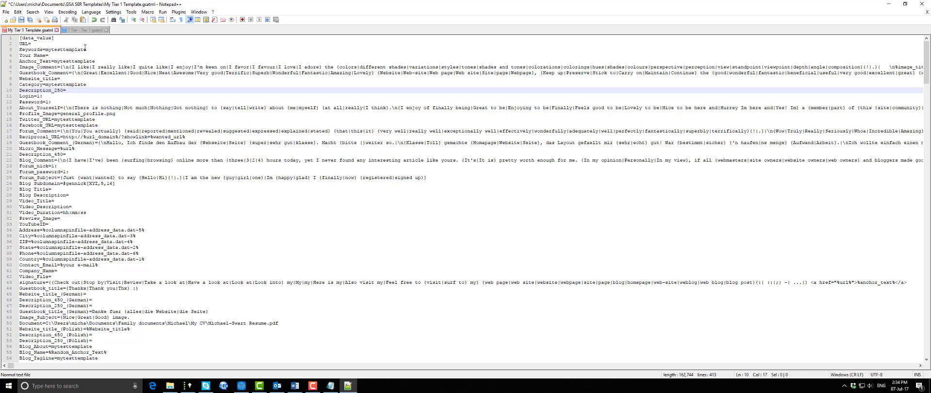
pyautogui.click(113, 52)
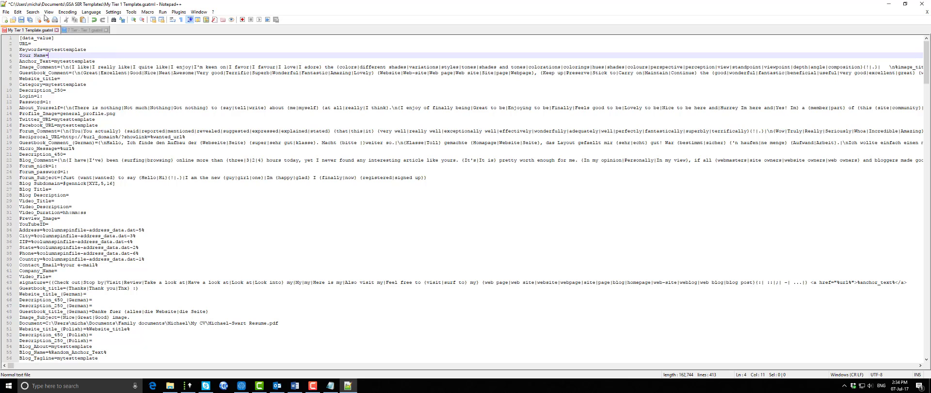
pyautogui.click(32, 12)
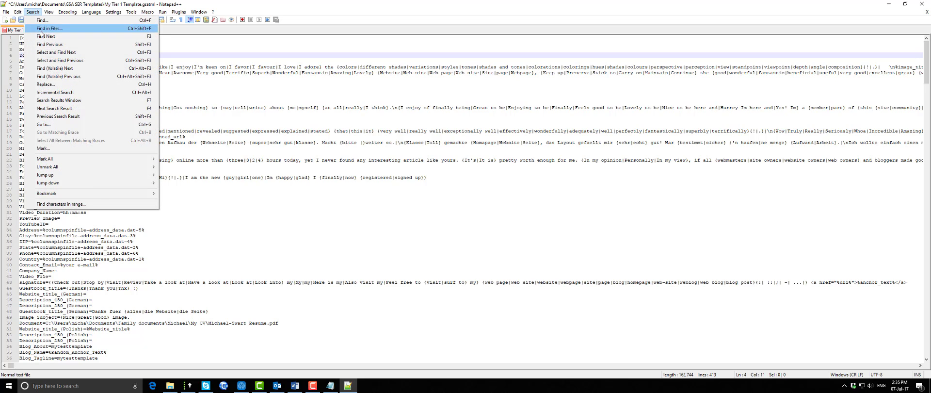
pyautogui.click(49, 84)
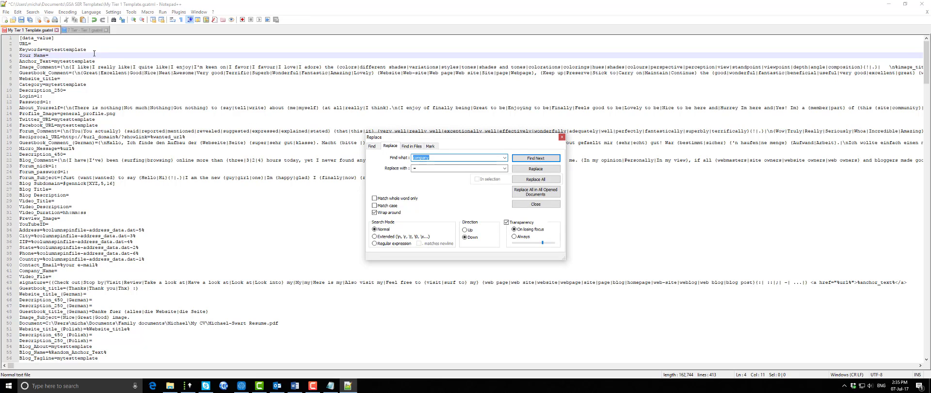
pyautogui.moveTo(86, 49); pyautogui.dragTo(43, 50)
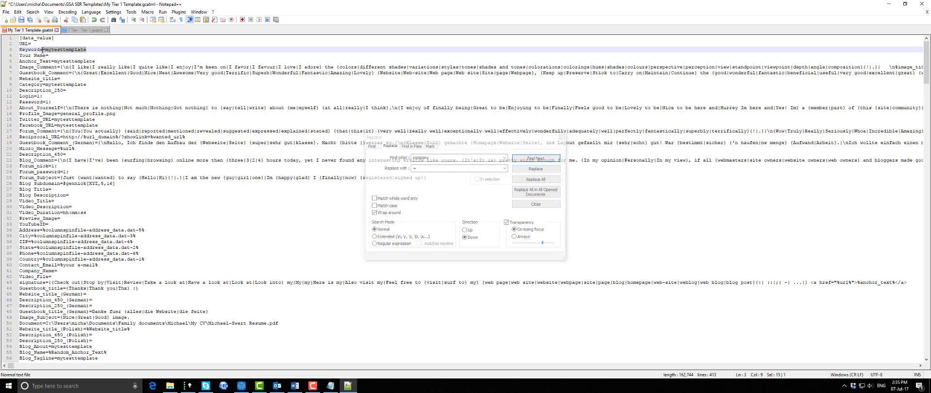
pyautogui.rightClick(53, 49)
pyautogui.click(72, 62)
pyautogui.click(400, 159)
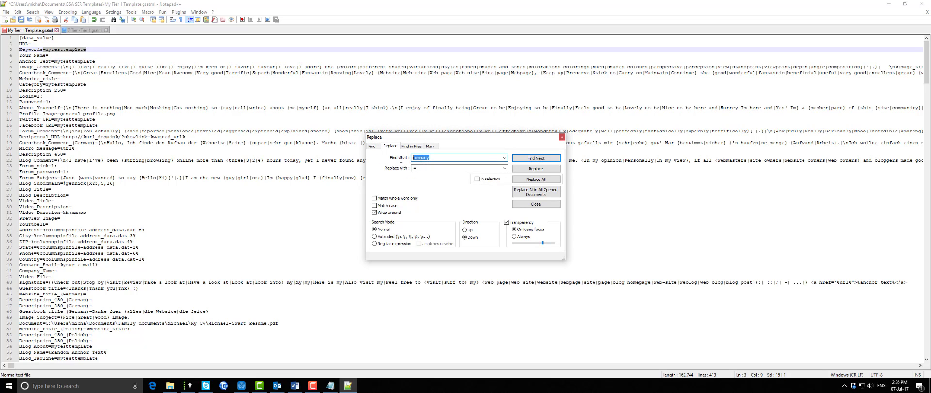
pyautogui.hotkey('ctrl', 'v')
pyautogui.doubleClick(418, 169)
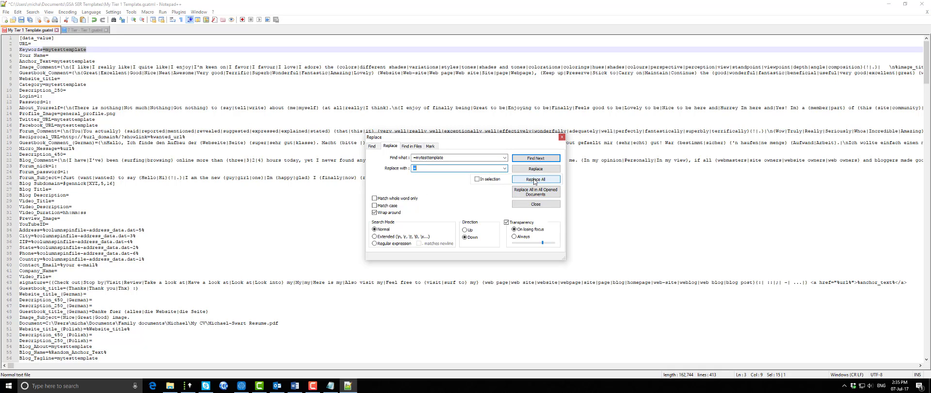
# Replace all occurrences of =mytesttemplate with = throughout the template file
pyautogui.scroll(-8, 96, 215)
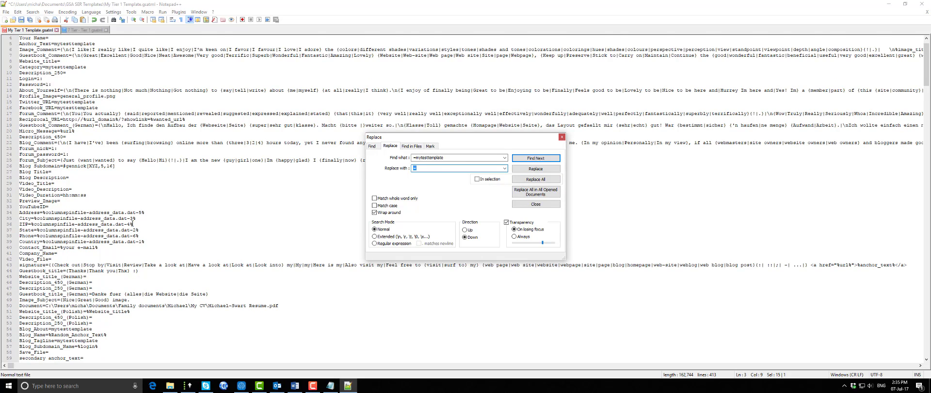
pyautogui.scroll(-4, 134, 227)
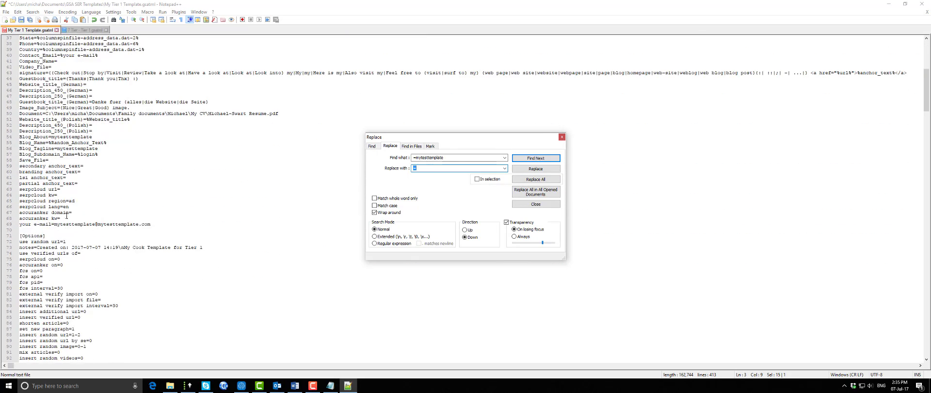
pyautogui.scroll(-5, 66, 216)
pyautogui.scroll(6, 87, 212)
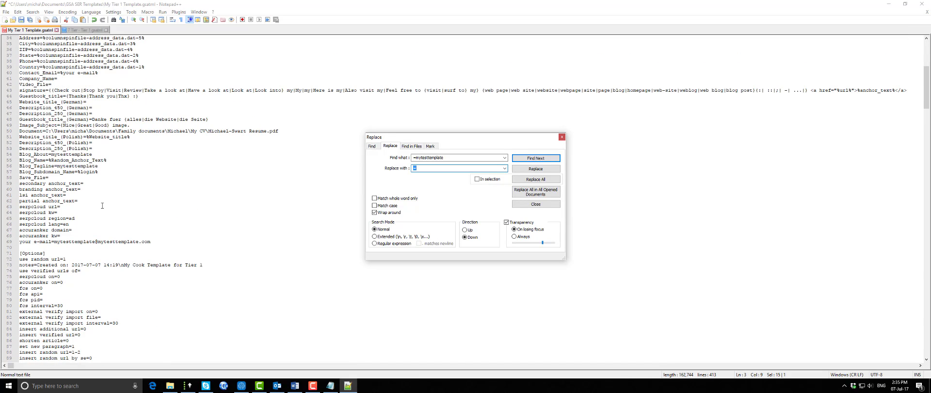
pyautogui.scroll(3, 103, 204)
pyautogui.scroll(3, 103, 204)
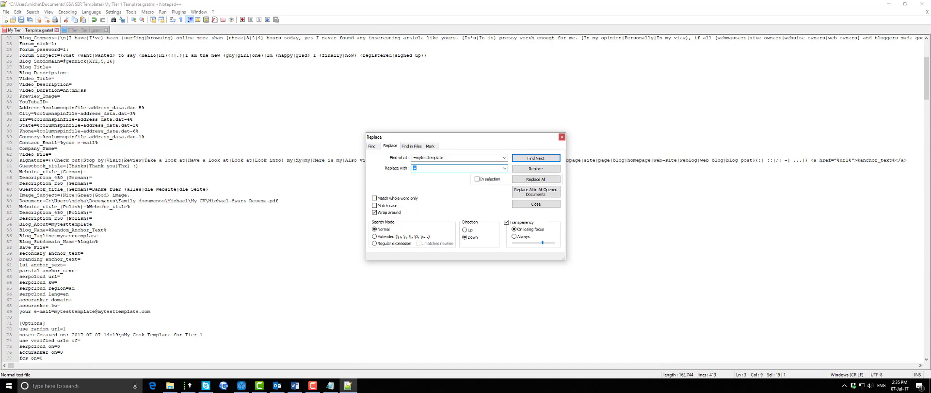
pyautogui.scroll(4, 103, 204)
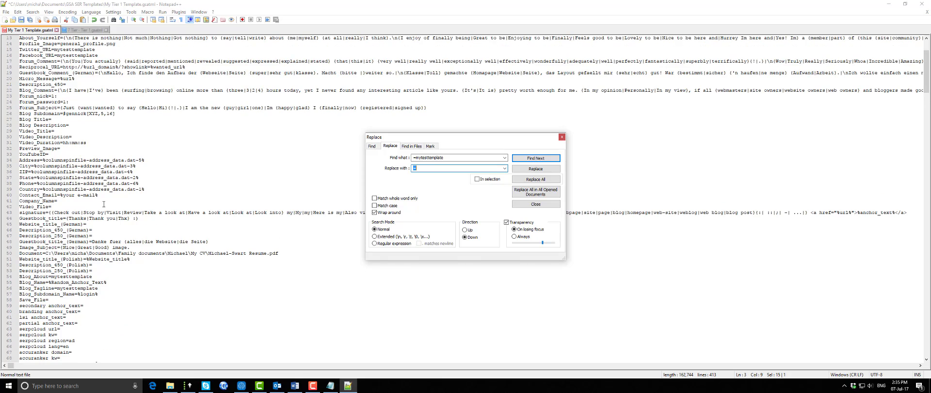
pyautogui.scroll(1, 103, 205)
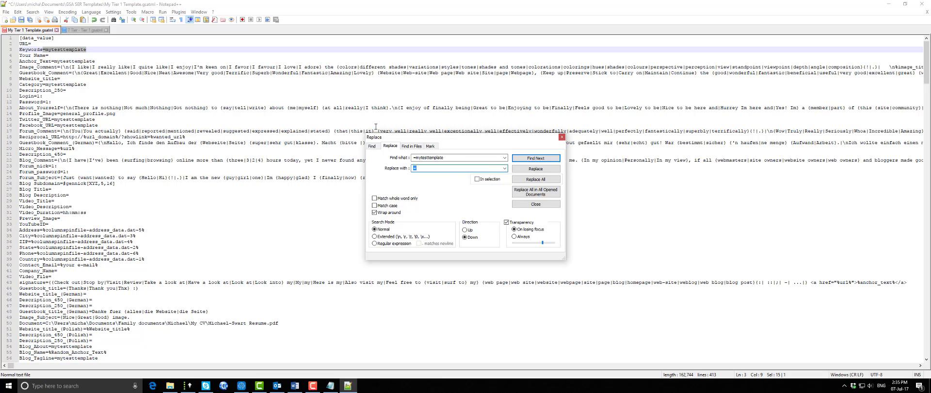
pyautogui.click(535, 179)
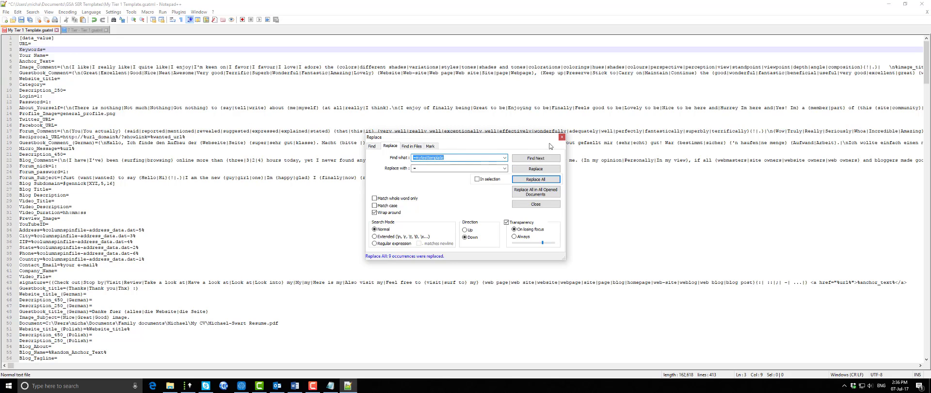
pyautogui.click(640, 178)
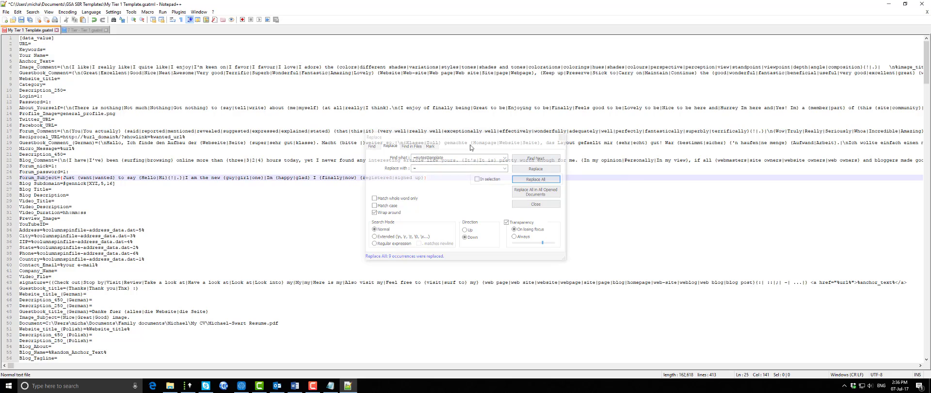
# Clear the PDF file path from the Document line, keeping Document=
pyautogui.click(185, 207)
pyautogui.scroll(-4, 219, 157)
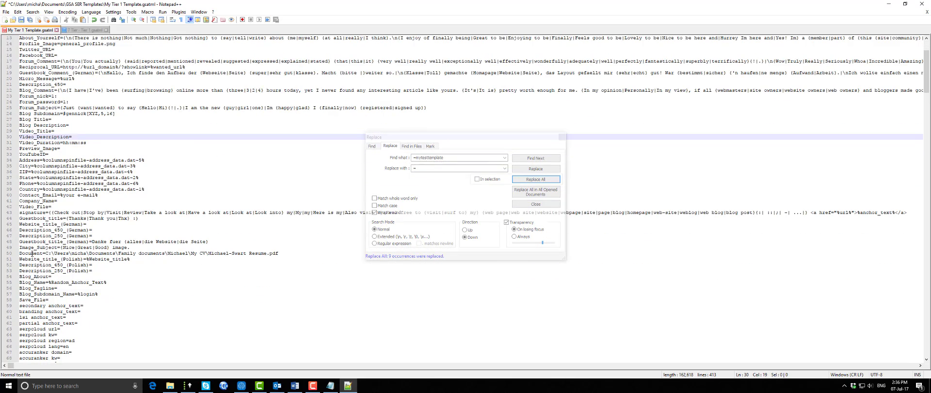
pyautogui.moveTo(284, 253); pyautogui.dragTo(45, 253)
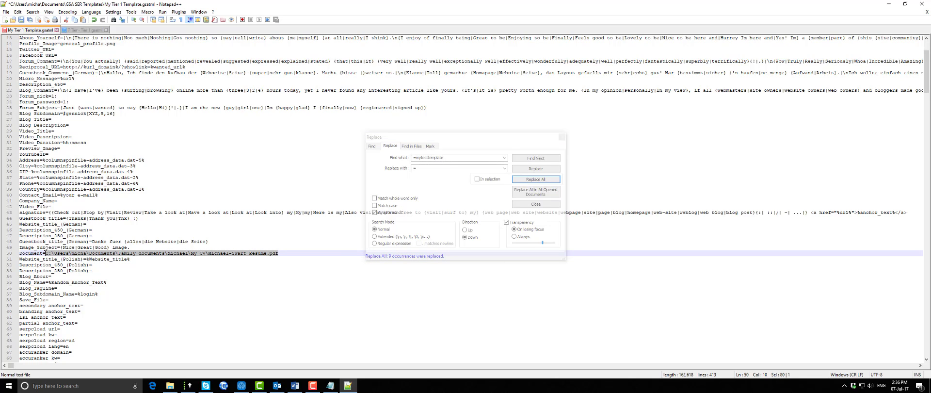
pyautogui.press('Delete')
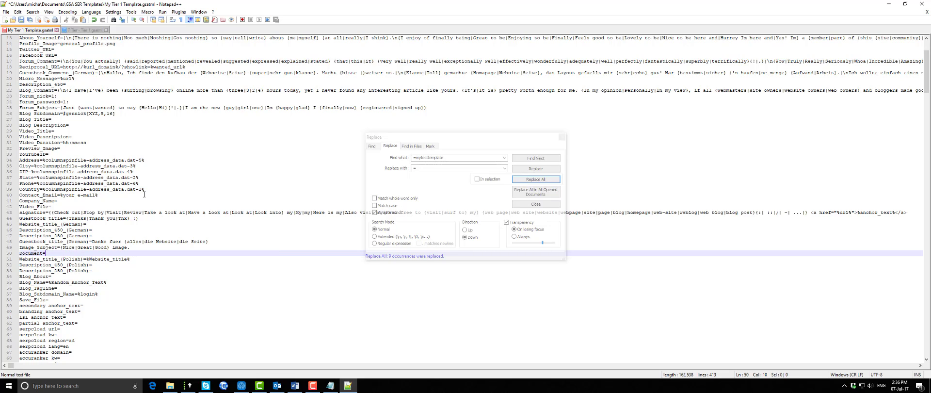
# Close the Replace dialog and set up a search for mytesttemplate without the equals sign
pyautogui.scroll(-2, 145, 195)
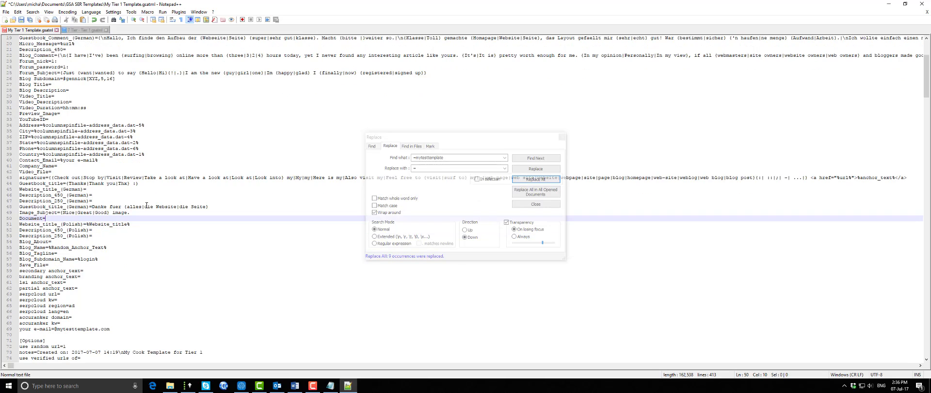
pyautogui.click(561, 137)
pyautogui.scroll(-3, 158, 166)
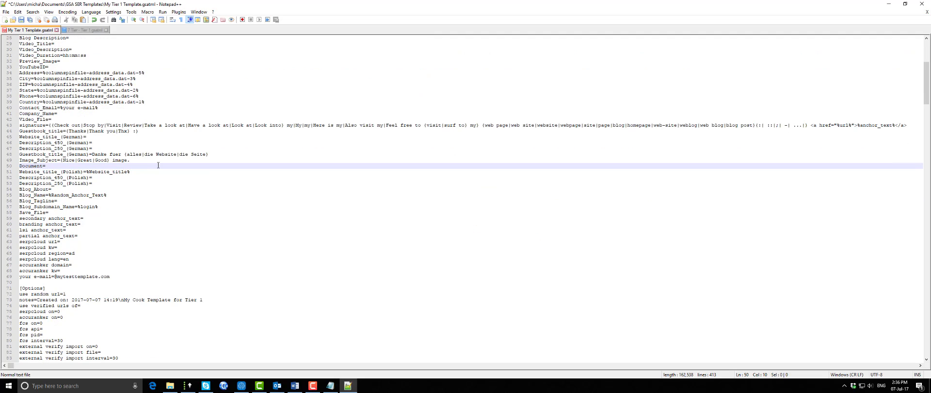
pyautogui.scroll(-5, 160, 165)
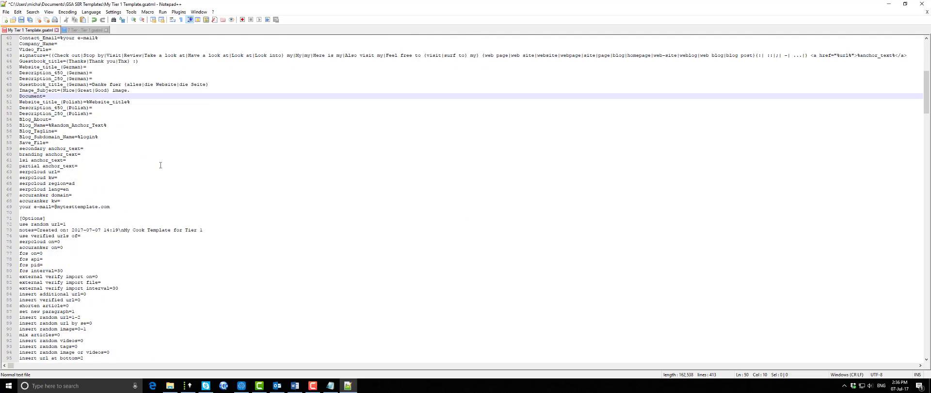
pyautogui.click(32, 12)
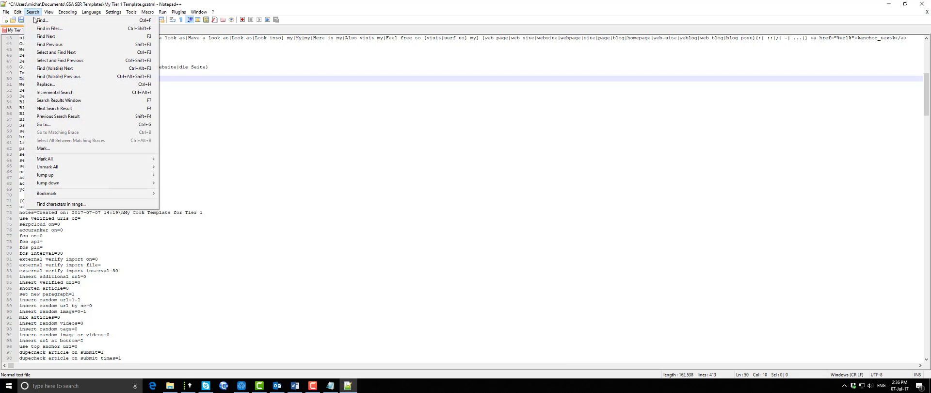
pyautogui.click(41, 21)
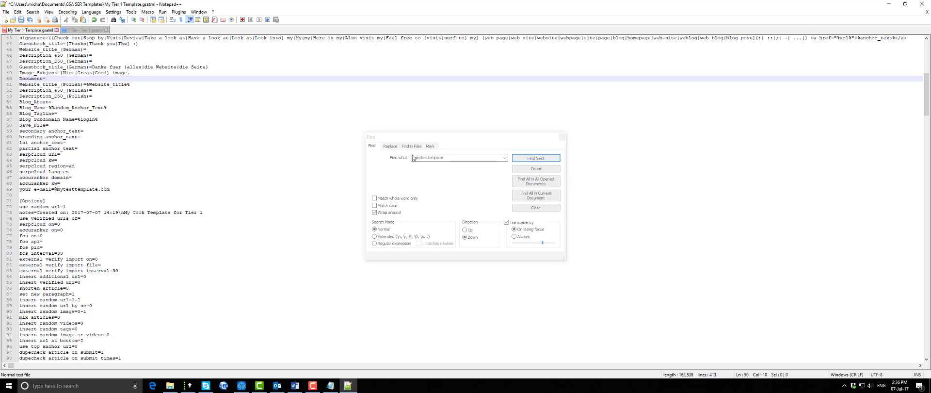
pyautogui.moveTo(417, 158); pyautogui.dragTo(395, 160)
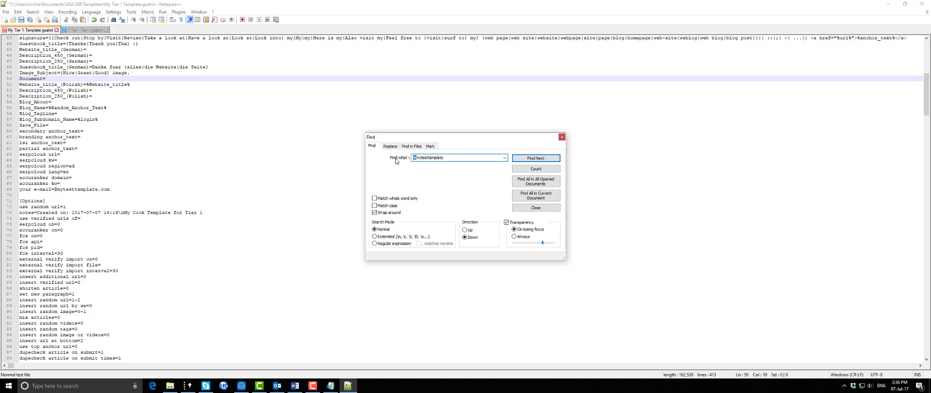
pyautogui.press('BackSpace')
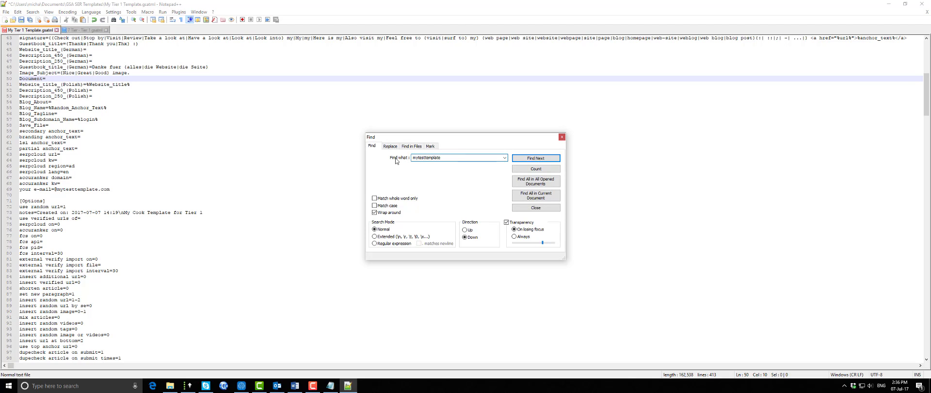
# Find the next mytesttemplate and clear the remaining address from the your e-mail line, keeping the equals sign
pyautogui.click(535, 158)
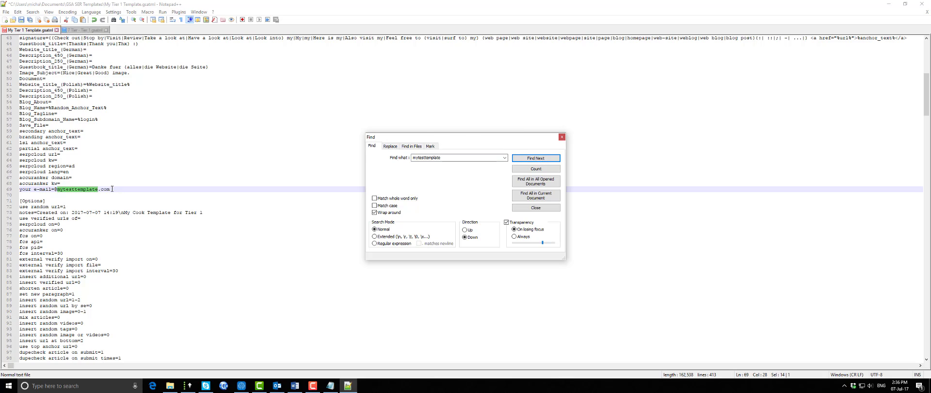
pyautogui.moveTo(112, 189); pyautogui.dragTo(55, 189)
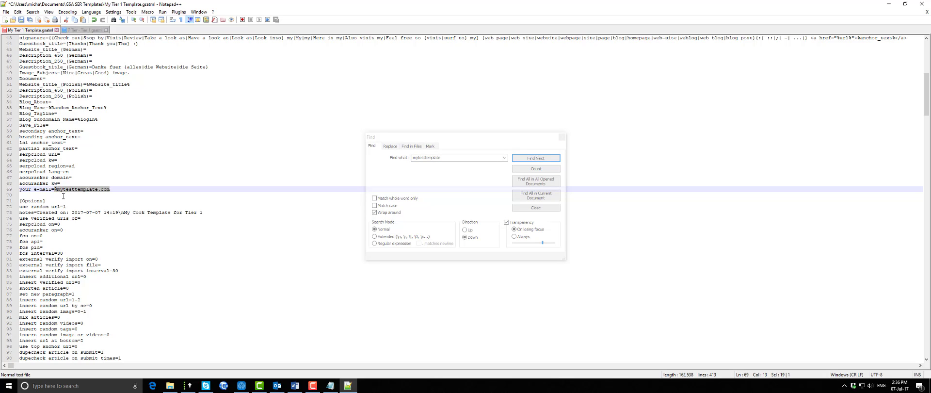
pyautogui.press('BackSpace')
# Find the next mytesttemplate and clear the values of the pop3 server and pop3 port lines
pyautogui.click(535, 158)
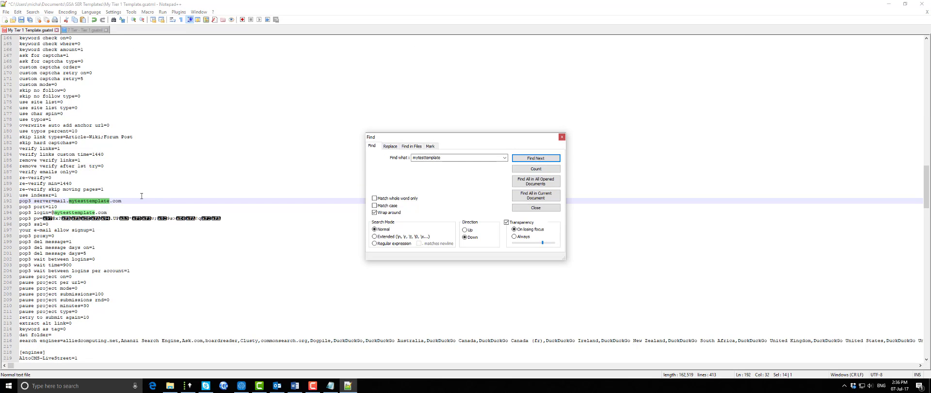
pyautogui.moveTo(126, 200); pyautogui.dragTo(55, 200)
pyautogui.press('Delete')
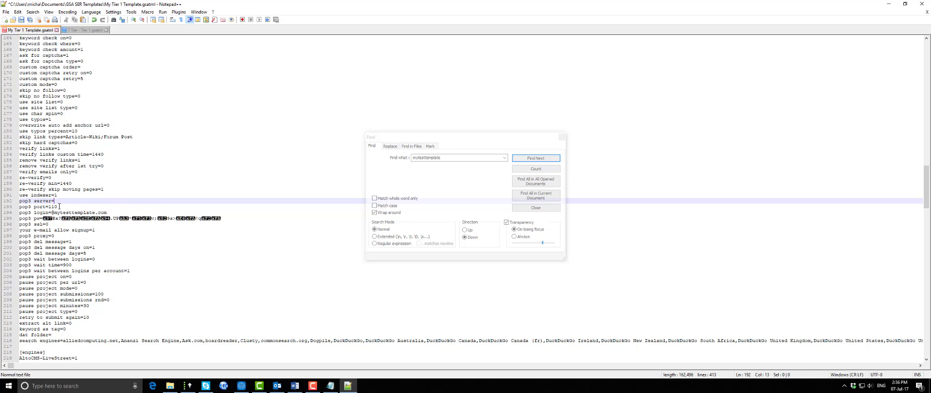
pyautogui.moveTo(58, 207); pyautogui.dragTo(49, 207)
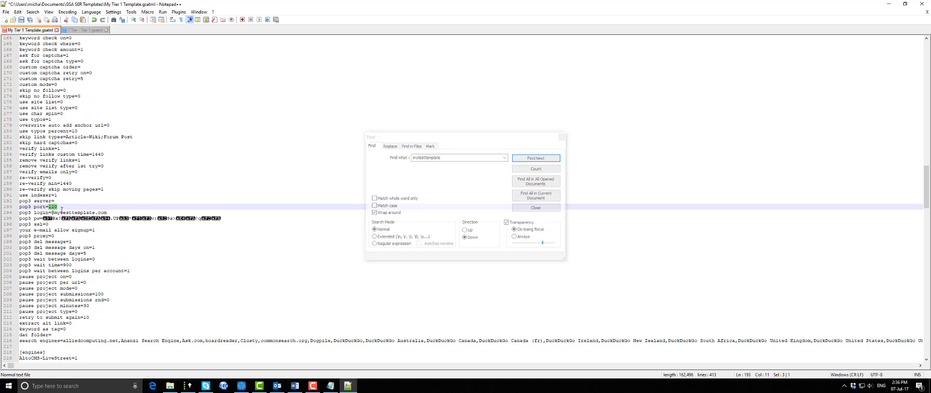
pyautogui.press('Delete')
# Clear the login and password values from the pop3 login and pop3 pw lines, keeping the equals signs
pyautogui.click(69, 213)
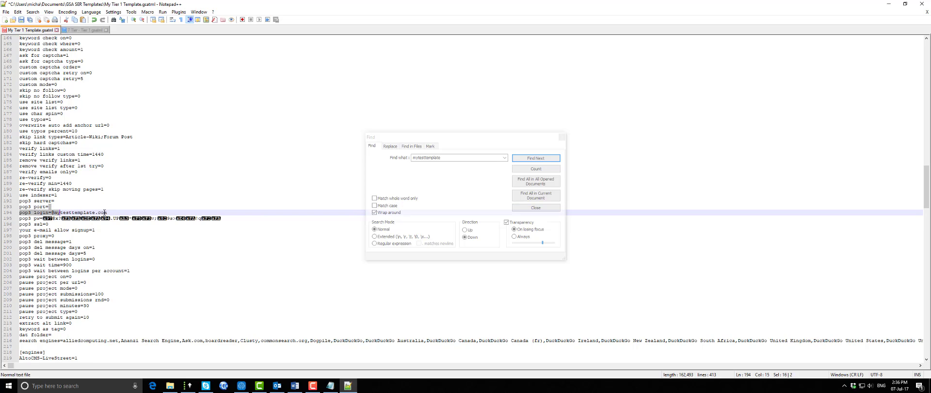
pyautogui.moveTo(107, 212); pyautogui.dragTo(52, 212)
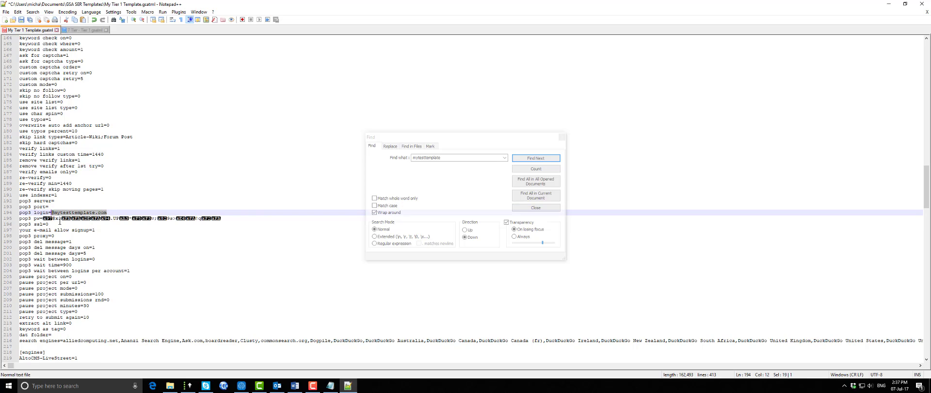
pyautogui.press('Delete')
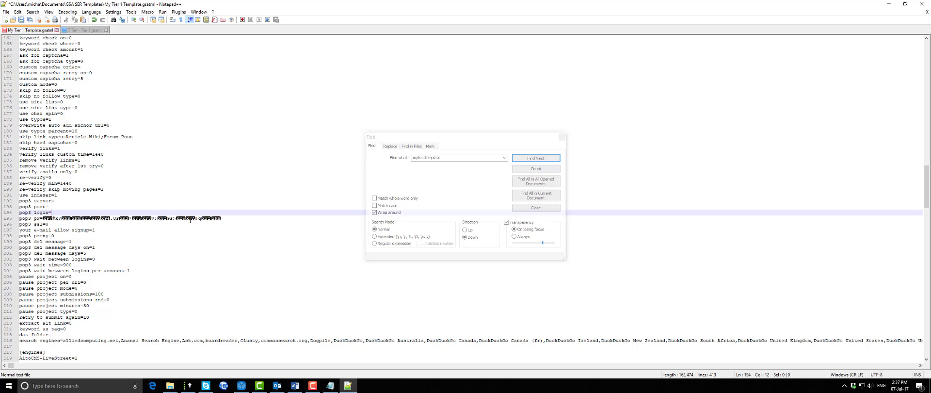
pyautogui.moveTo(228, 218); pyautogui.dragTo(43, 218)
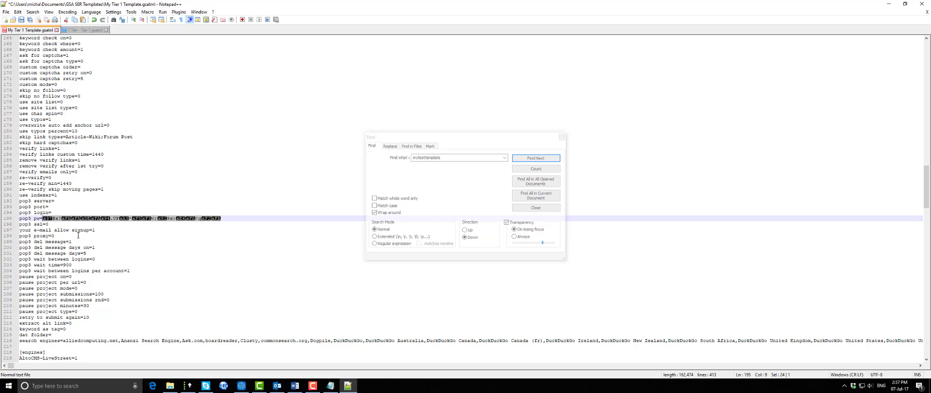
pyautogui.press('Delete')
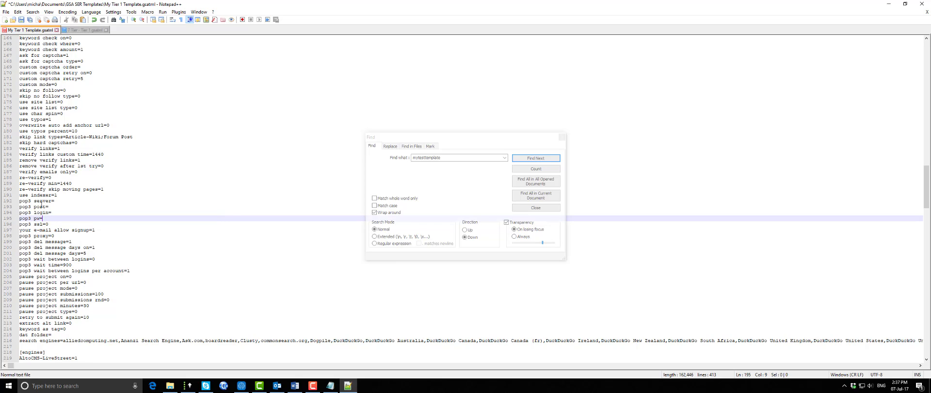
# Clear the value of the pop3 ssl line, keeping the equals sign, and search once more for mytesttemplate
pyautogui.click(52, 224)
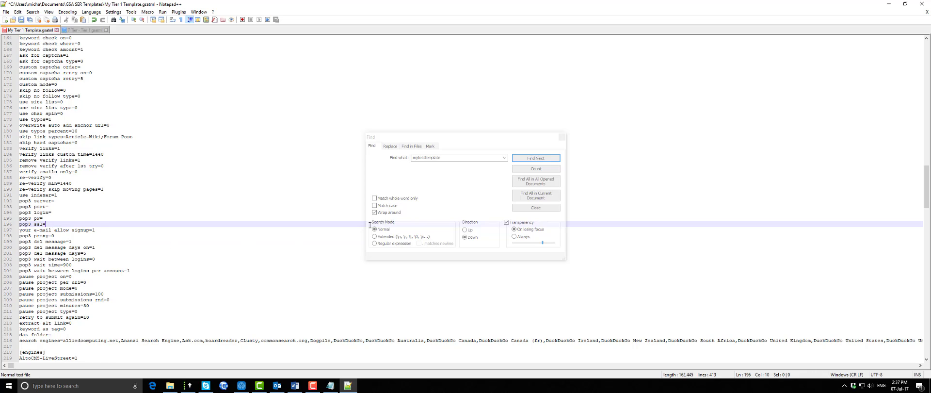
pyautogui.click(542, 159)
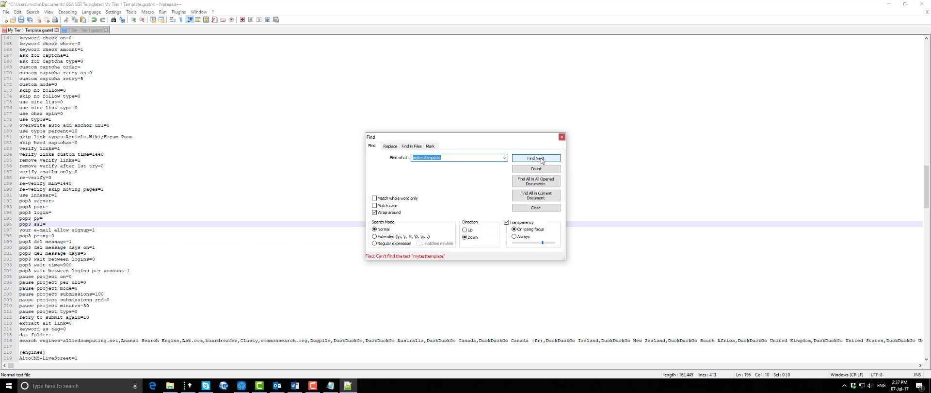
pyautogui.click(560, 137)
# Review the whole template file, from the engines list back up to the data values, for leftover project-specific values
pyautogui.scroll(-7, 116, 239)
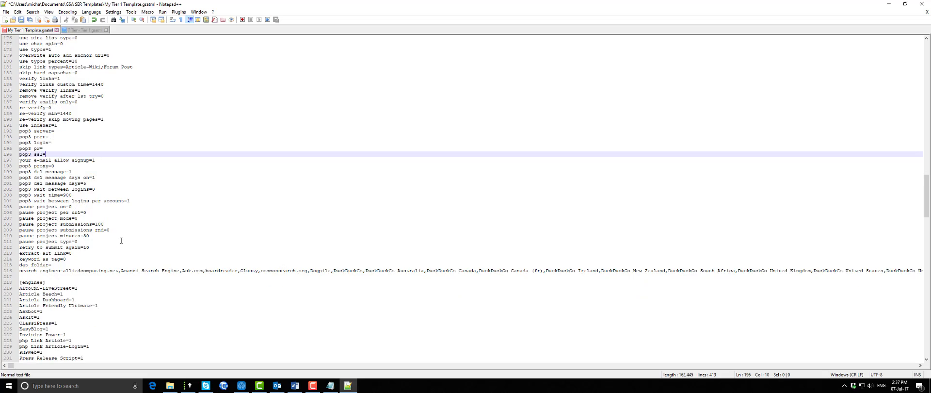
pyautogui.scroll(-20, 121, 241)
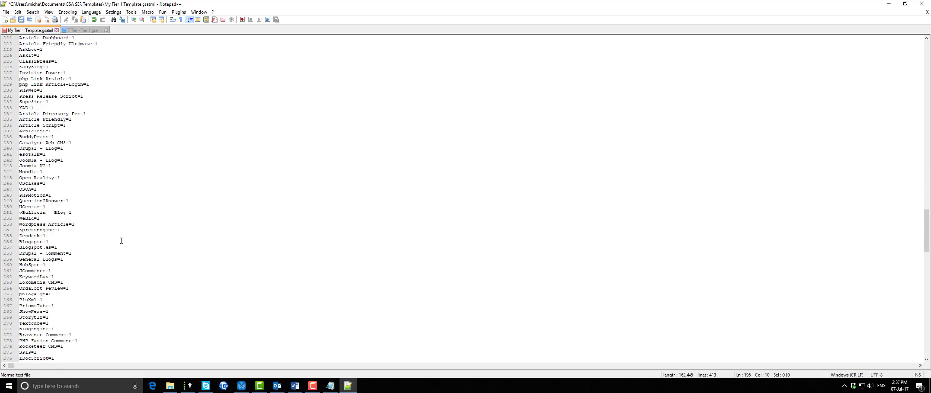
pyautogui.scroll(-20, 120, 250)
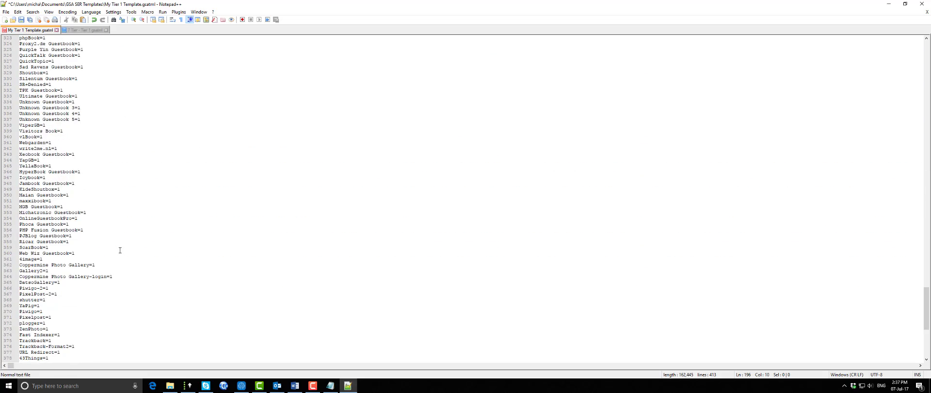
pyautogui.scroll(20, 117, 260)
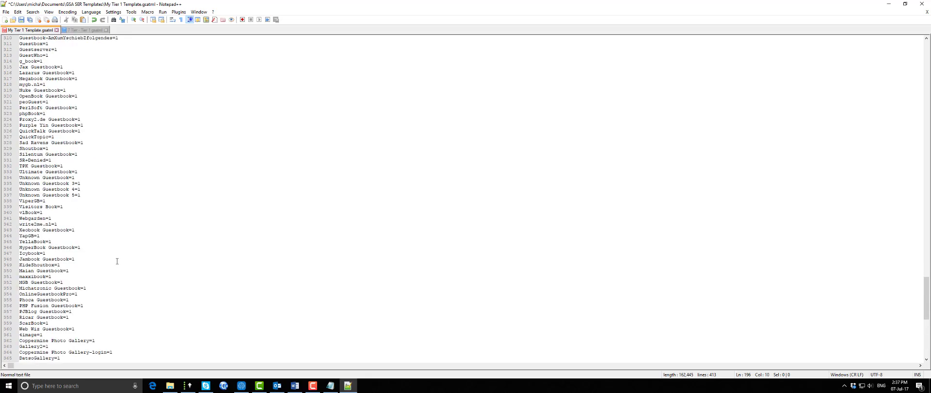
pyautogui.scroll(19, 117, 261)
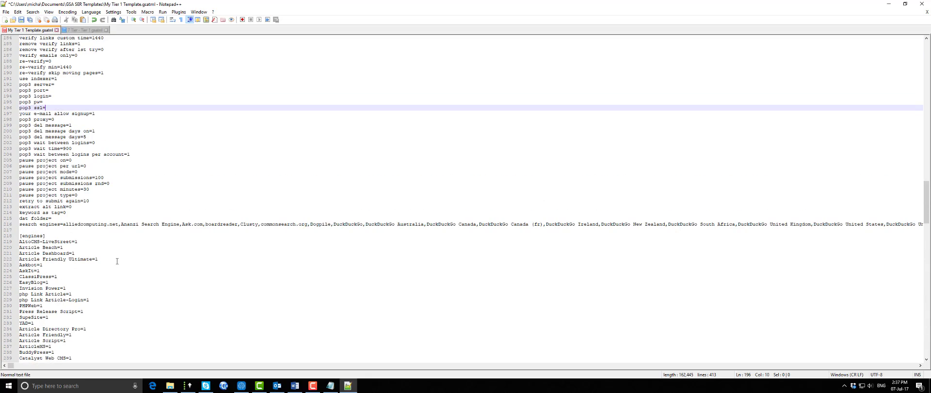
pyautogui.scroll(20, 117, 261)
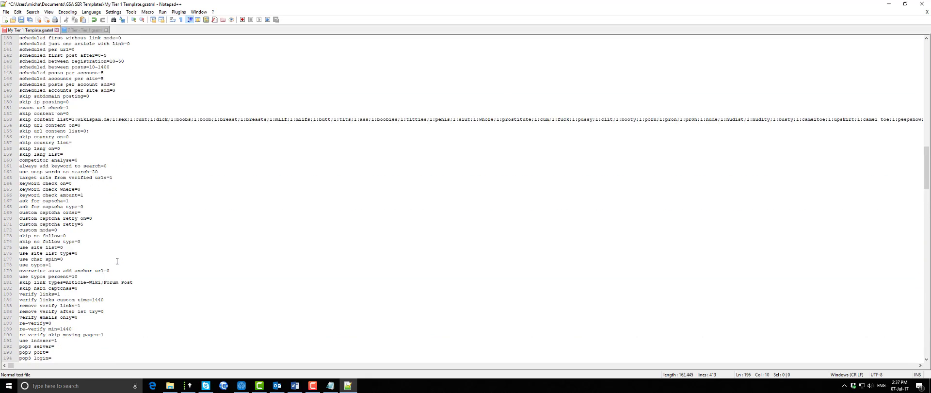
pyautogui.scroll(17, 117, 262)
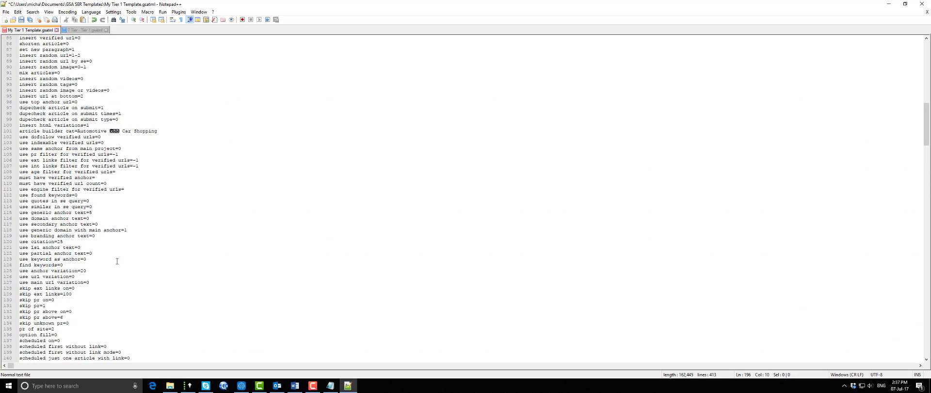
pyautogui.scroll(11, 117, 260)
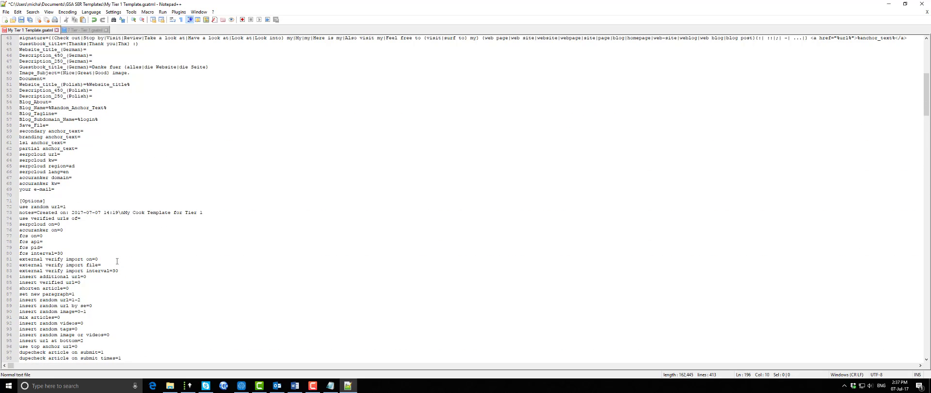
pyautogui.scroll(5, 117, 261)
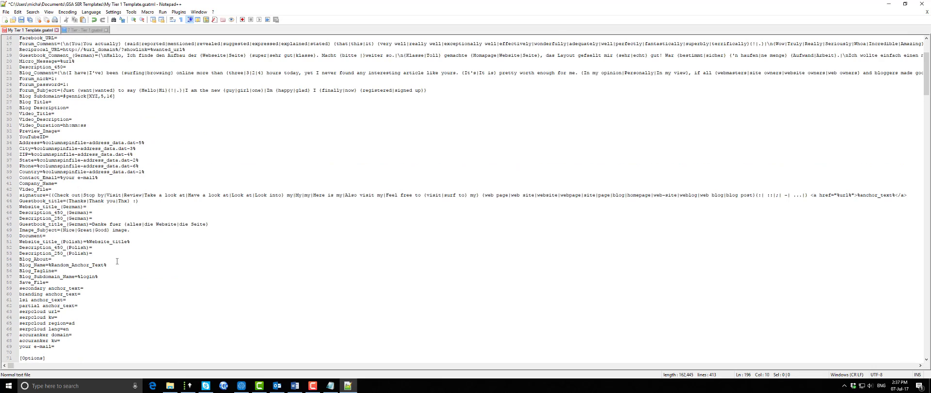
pyautogui.scroll(2, 117, 260)
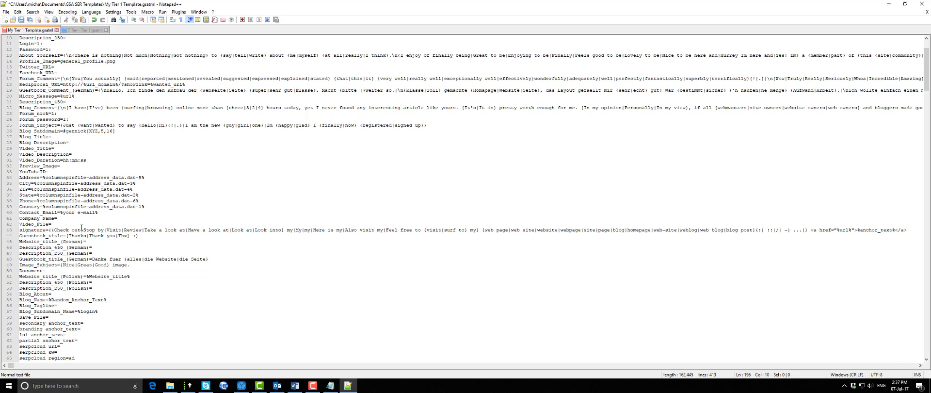
pyautogui.scroll(2, 252, 163)
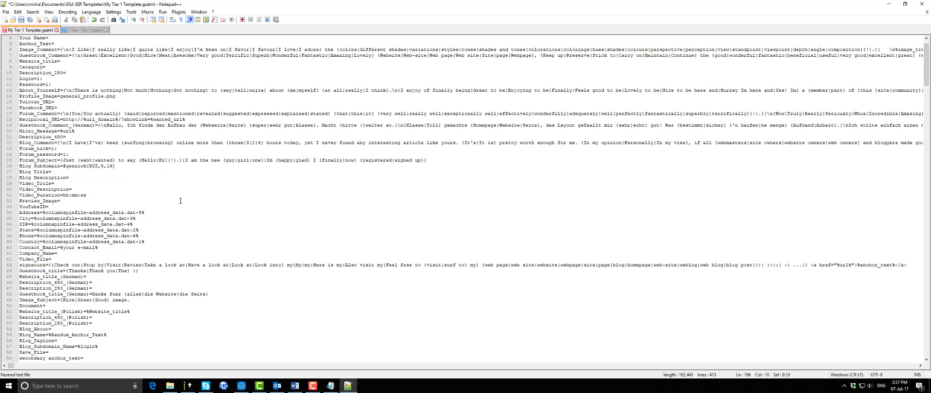
pyautogui.scroll(1, 181, 200)
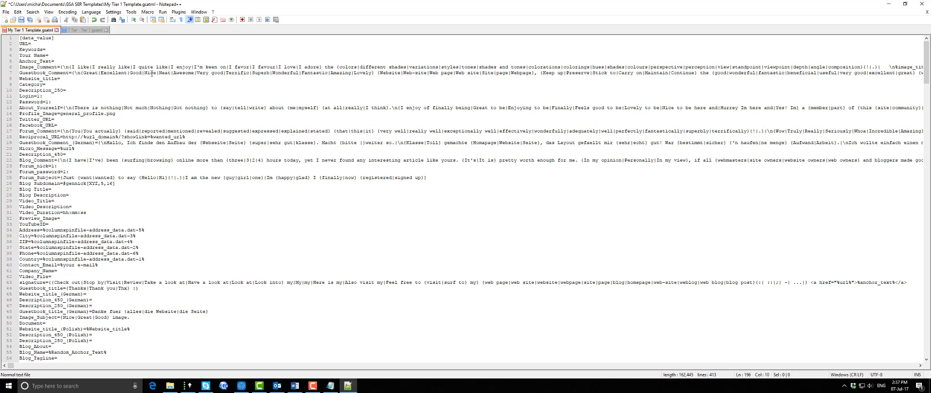
# Add the spin variations Super after Great and Outstanding after Excellent in the Guestbook_Comment line
pyautogui.click(101, 73)
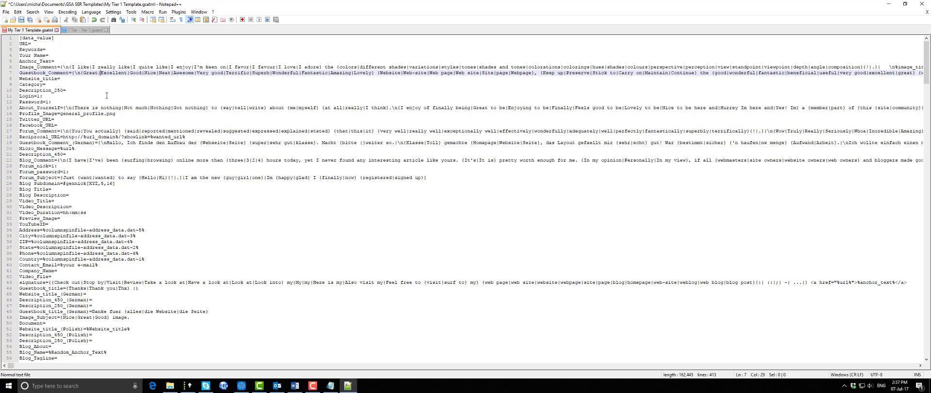
pyautogui.write('Super')
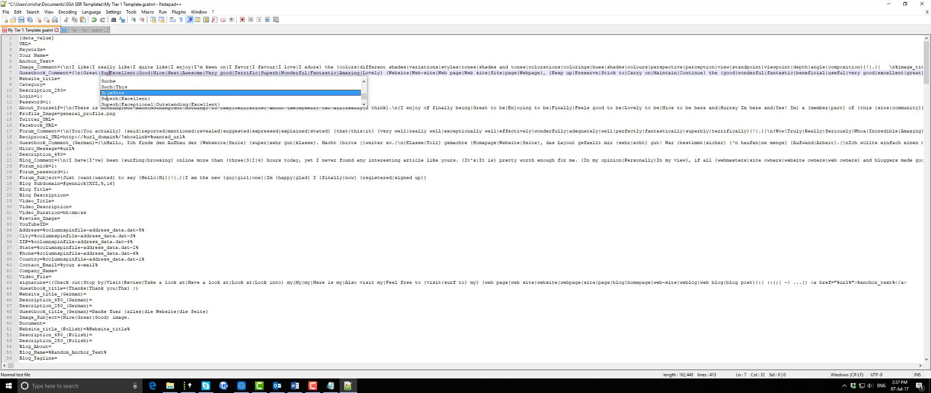
pyautogui.write('|')
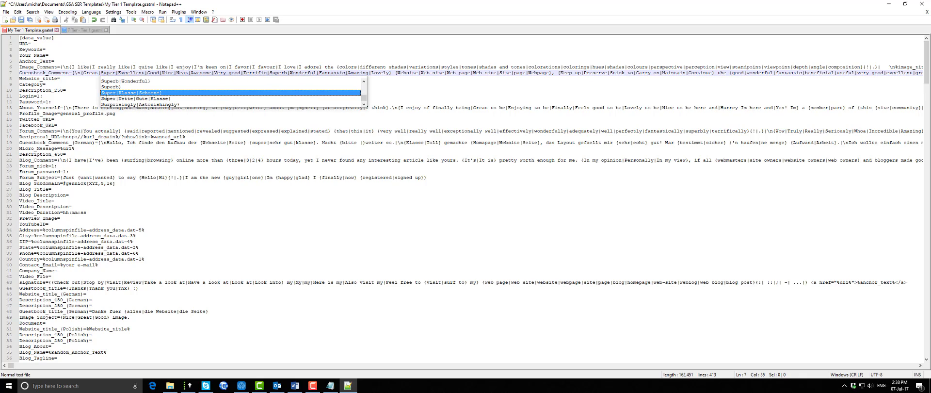
pyautogui.click(431, 91)
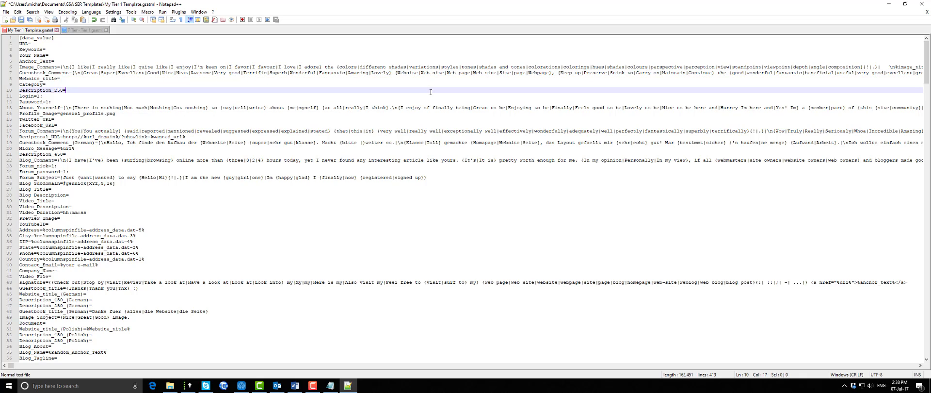
pyautogui.click(147, 73)
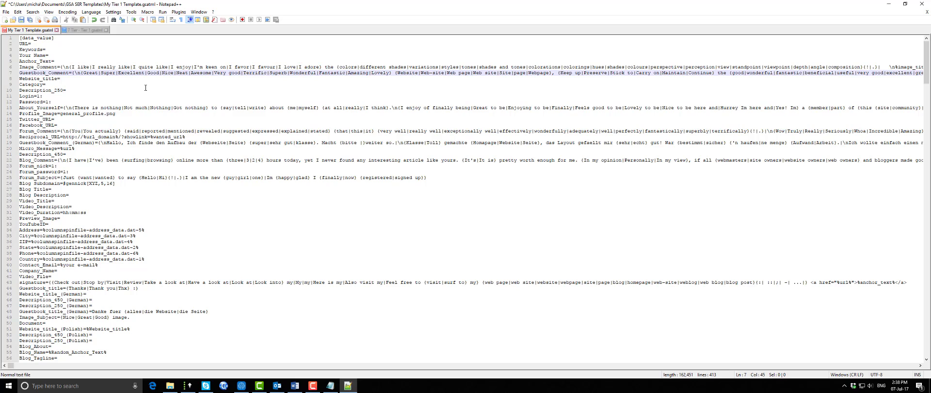
pyautogui.write('Outstan')
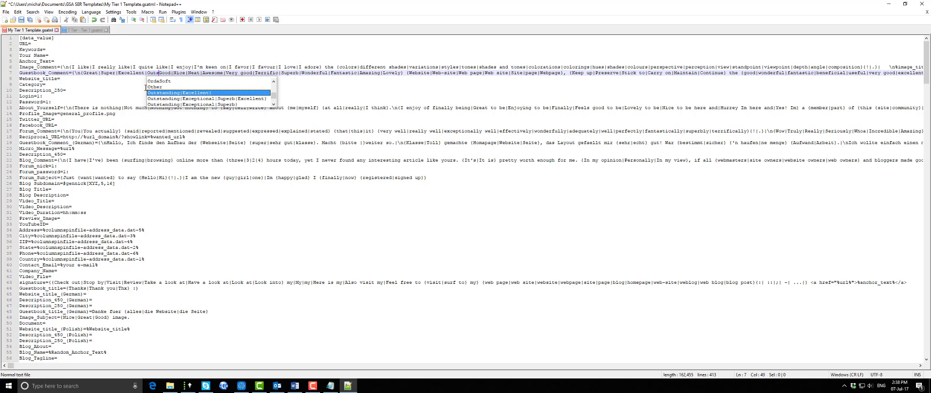
pyautogui.write('ding|')
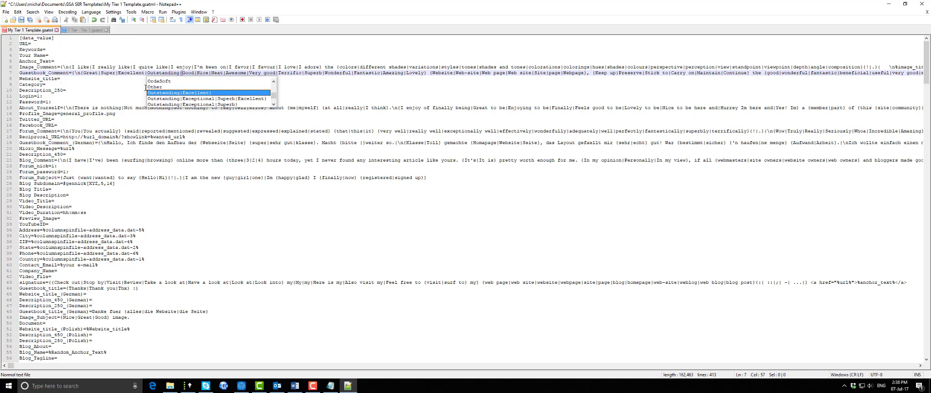
pyautogui.click(326, 88)
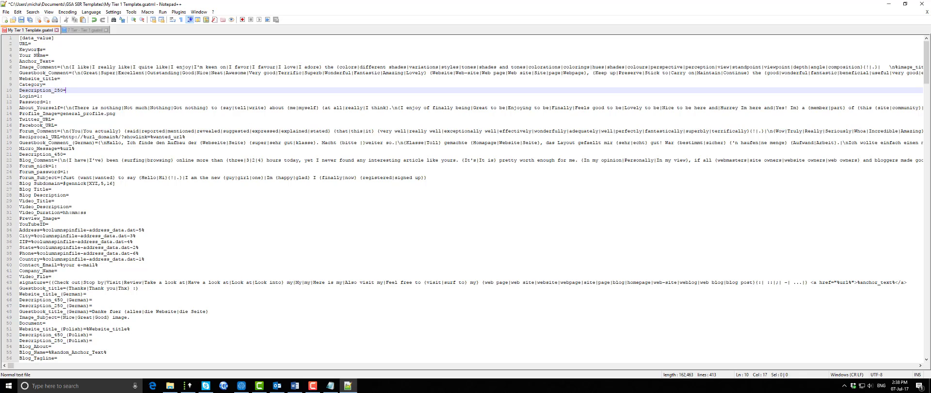
# Save My Tier 1 Template.gsatml and close Notepad++ along with both open template files
pyautogui.click(21, 20)
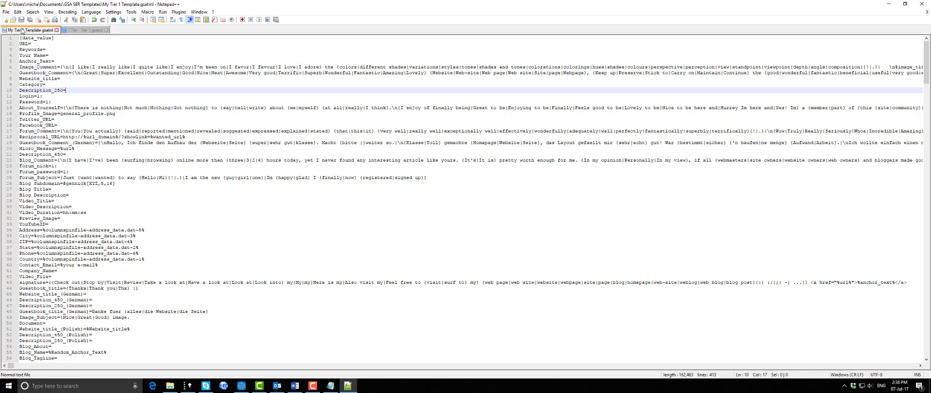
pyautogui.click(56, 30)
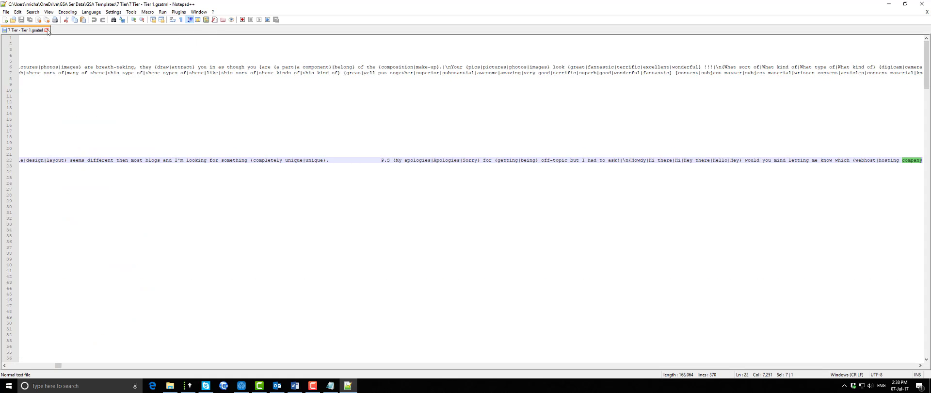
pyautogui.click(47, 30)
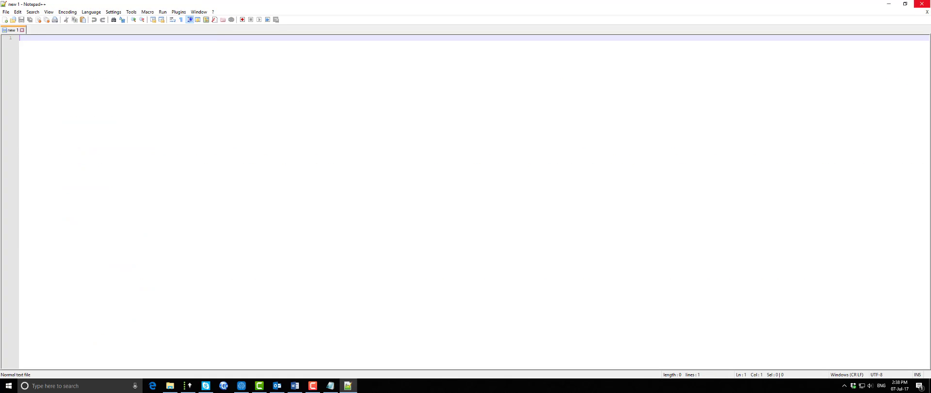
pyautogui.click(922, 3)
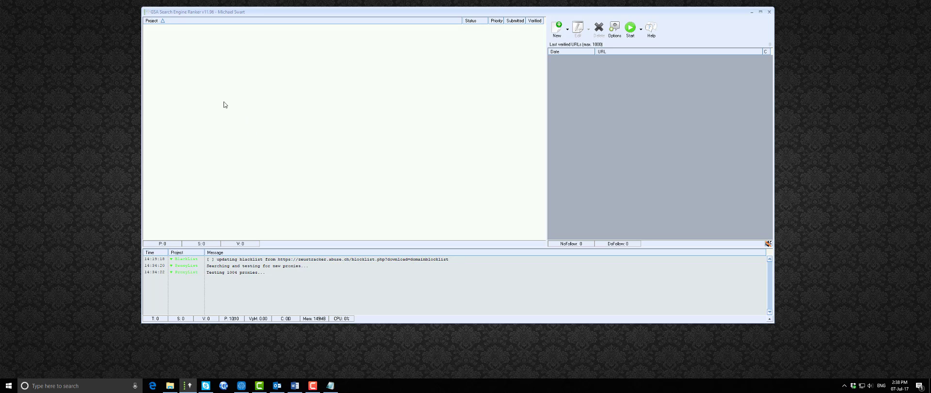
# In GSA Search Engine Ranker, create a new blank project and uncheck all submission engines
pyautogui.moveTo(443, 13); pyautogui.dragTo(401, 14)
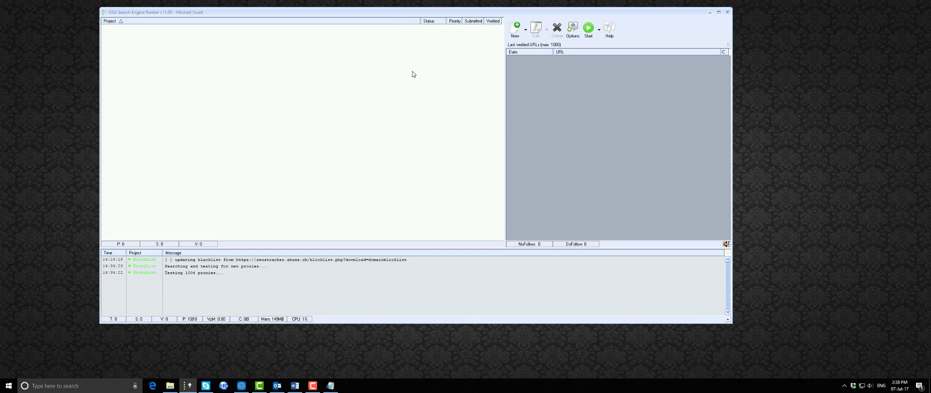
pyautogui.click(526, 30)
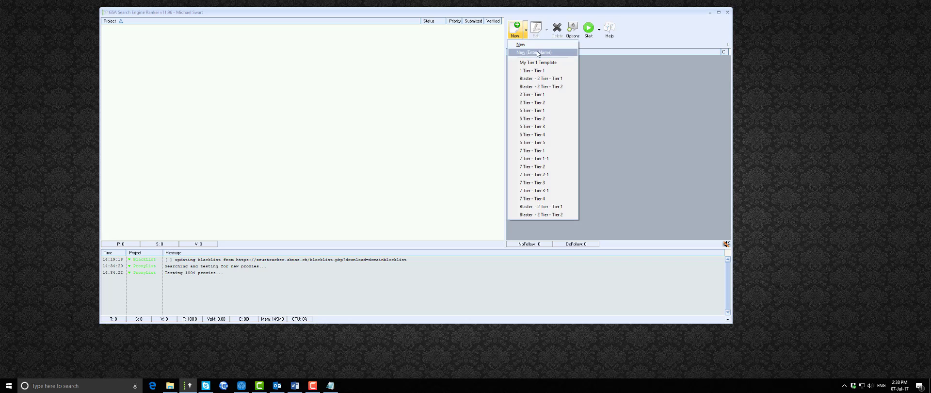
pyautogui.click(520, 44)
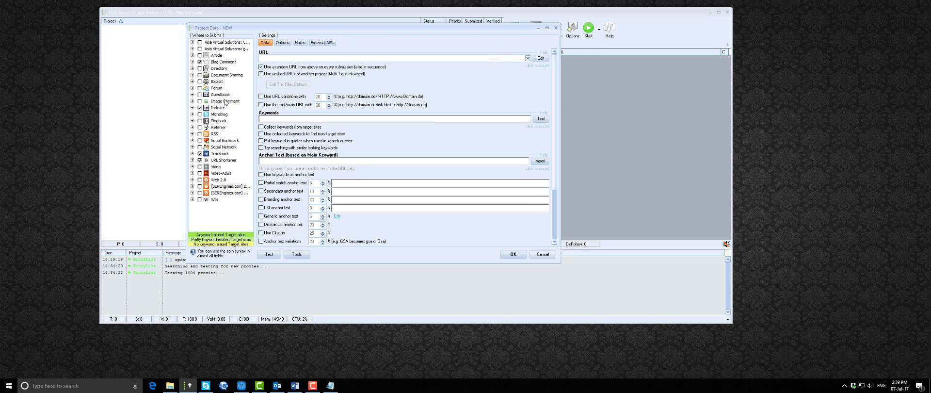
pyautogui.rightClick(231, 117)
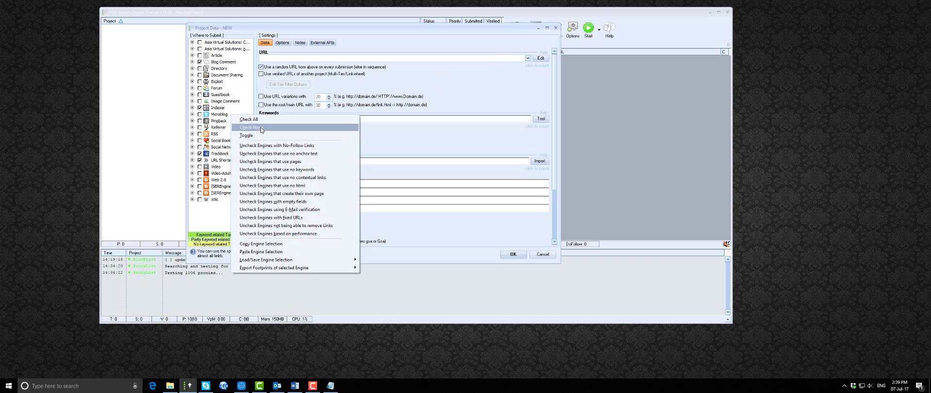
pyautogui.click(262, 127)
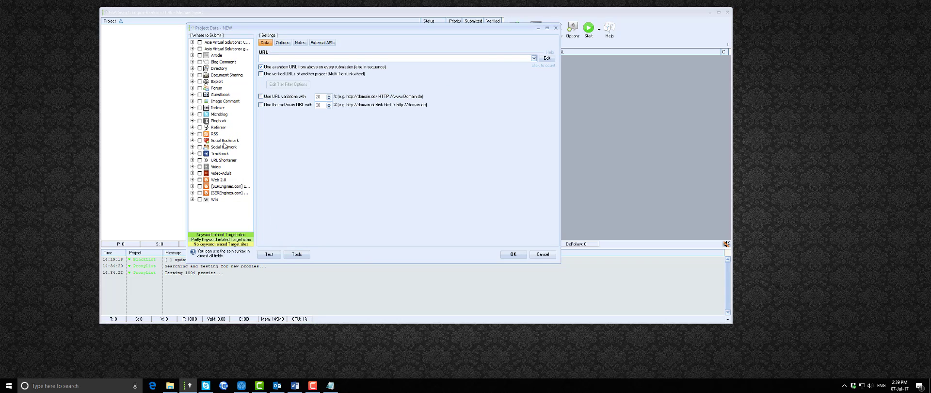
# Import My Tier 1 Template.gsatml as a full template into the new project and show its e-mail verification settings
pyautogui.click(299, 255)
pyautogui.moveTo(342, 292)
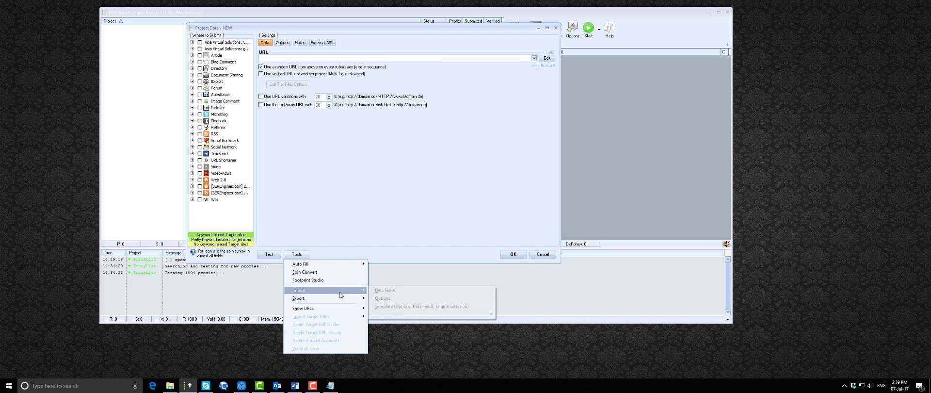
pyautogui.click(435, 306)
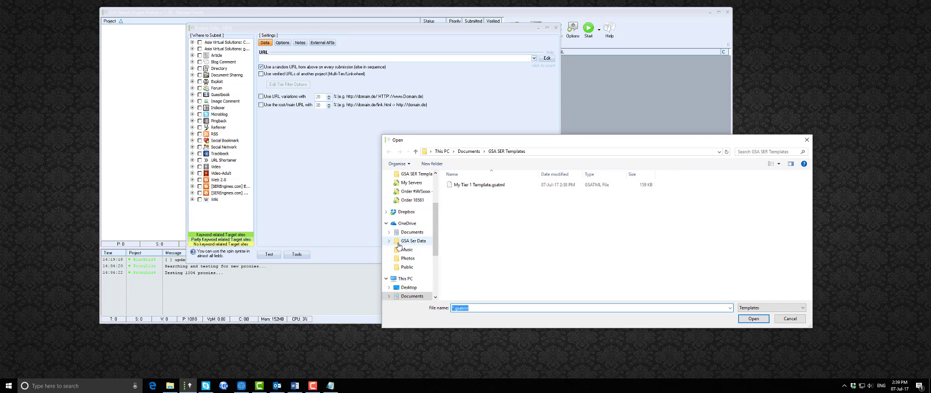
pyautogui.doubleClick(480, 186)
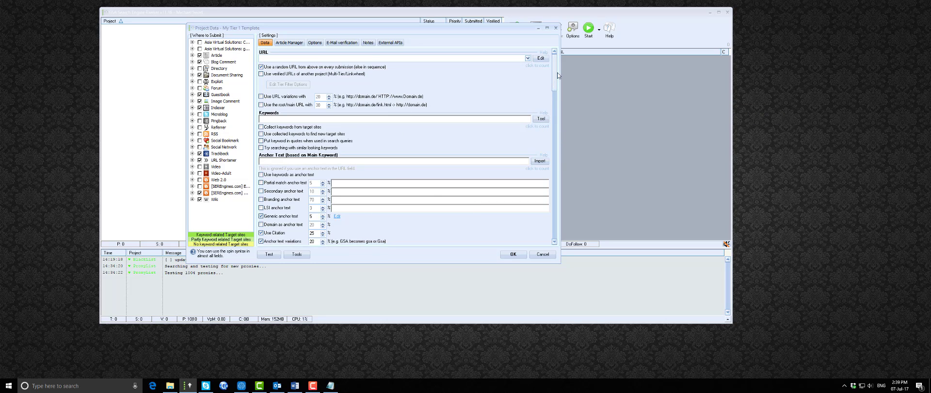
pyautogui.click(342, 43)
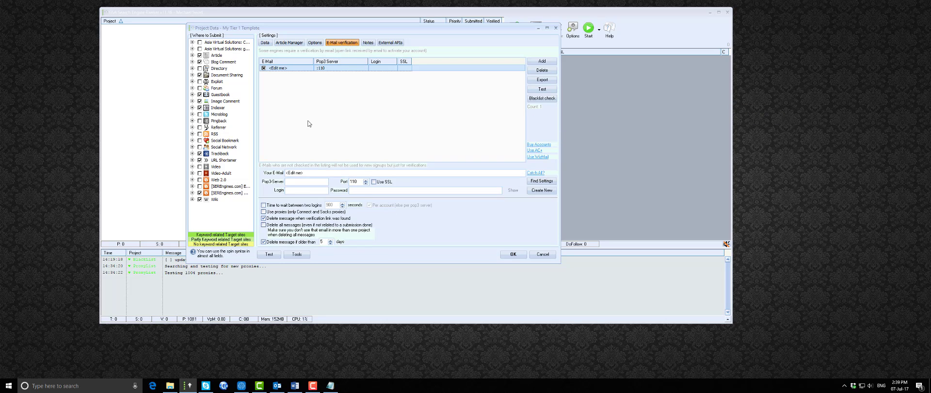
# Review the imported template's submission options, article manager settings and project data fields
pyautogui.click(315, 46)
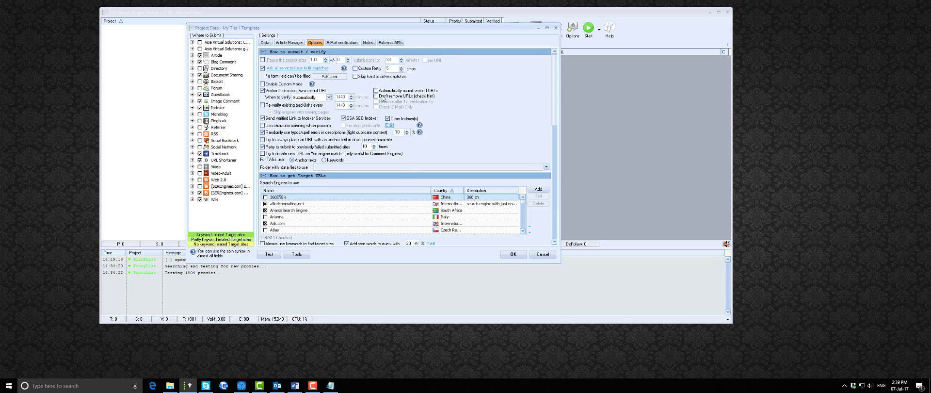
pyautogui.click(287, 44)
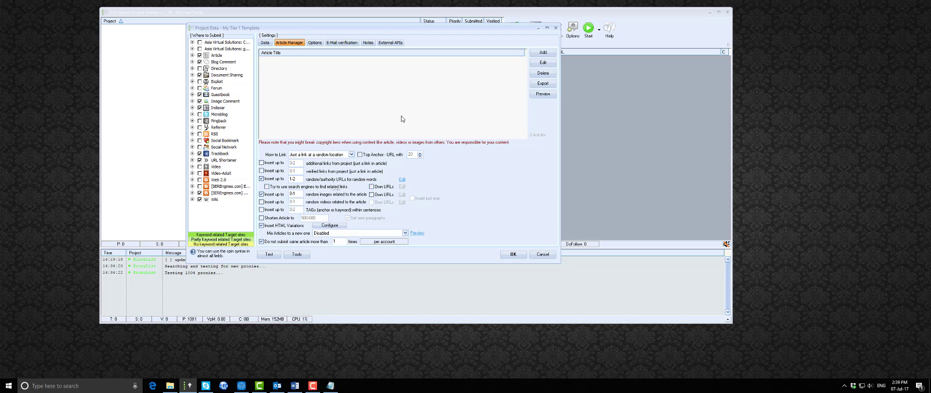
pyautogui.click(262, 241)
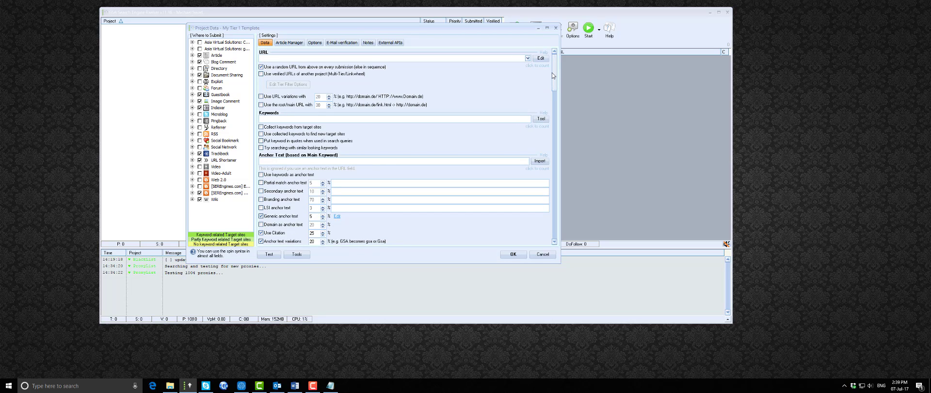
pyautogui.moveTo(552, 73)
pyautogui.mouseDown()
pyautogui.moveTo(559, 118)
pyautogui.moveTo(553, 66)
pyautogui.mouseUp()
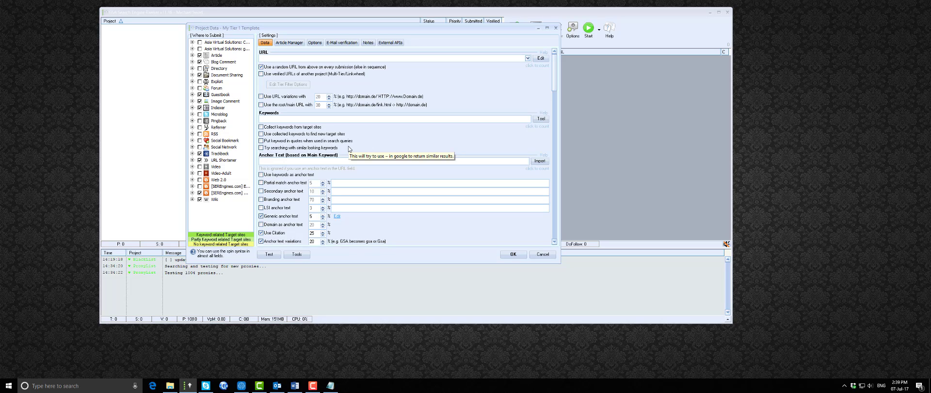
# Start a KontentMachine auto-fill import and browse to the GSA Data folder of the completed diesel genset order in Dropbox's KM-Plus folder
pyautogui.click(296, 254)
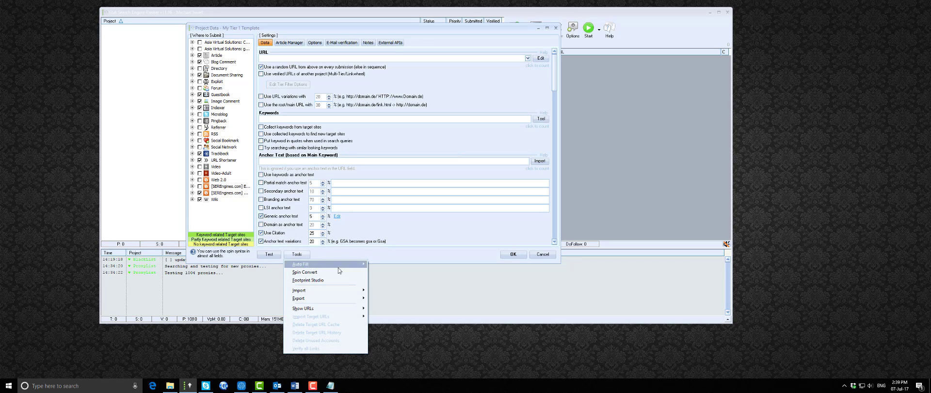
pyautogui.moveTo(342, 262)
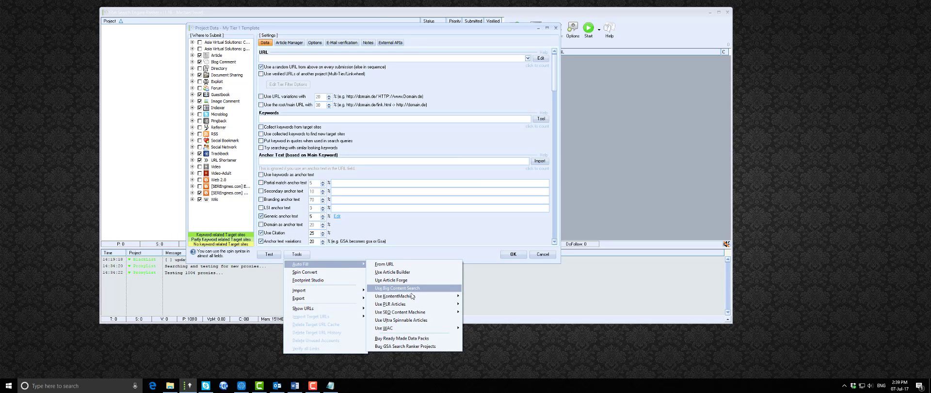
pyautogui.moveTo(411, 296)
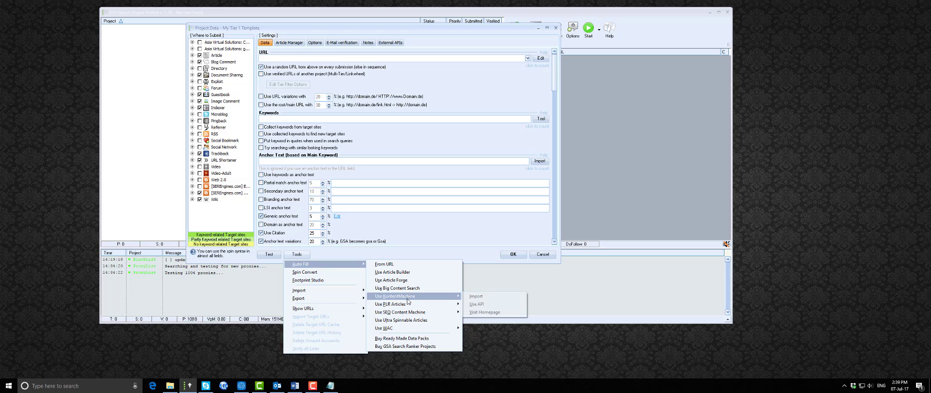
pyautogui.click(488, 297)
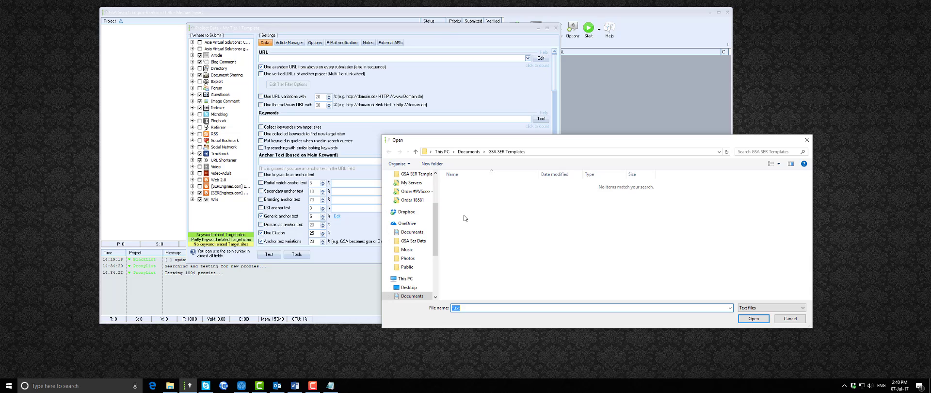
pyautogui.click(406, 212)
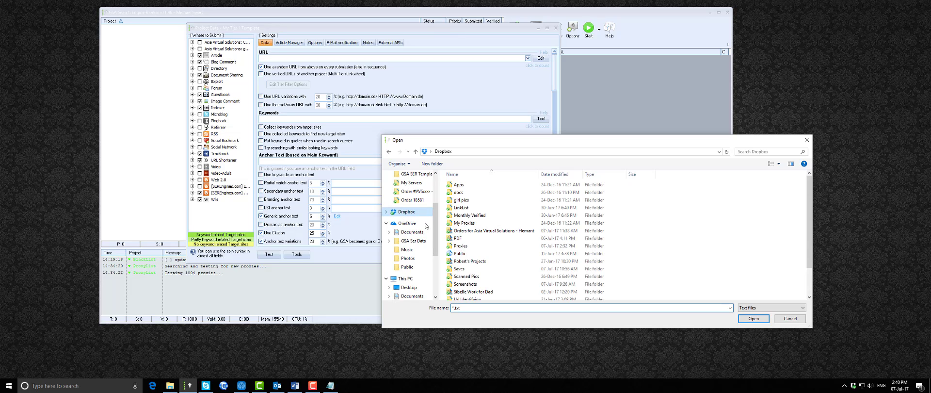
pyautogui.doubleClick(459, 253)
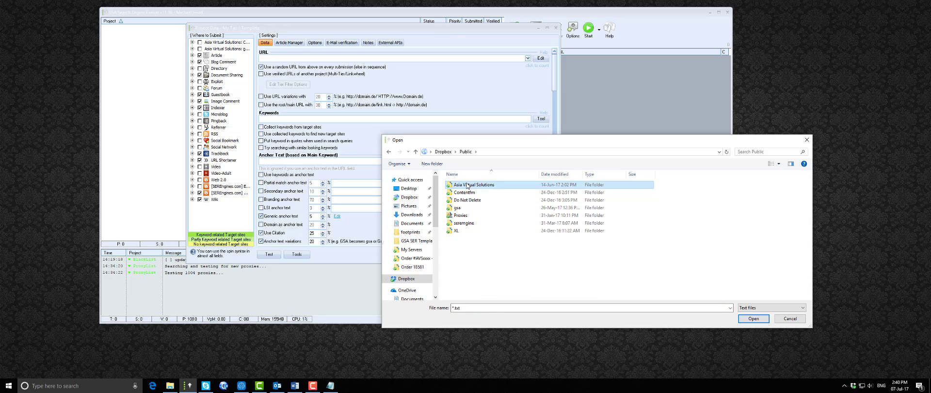
pyautogui.doubleClick(463, 187)
pyautogui.doubleClick(463, 192)
pyautogui.doubleClick(465, 186)
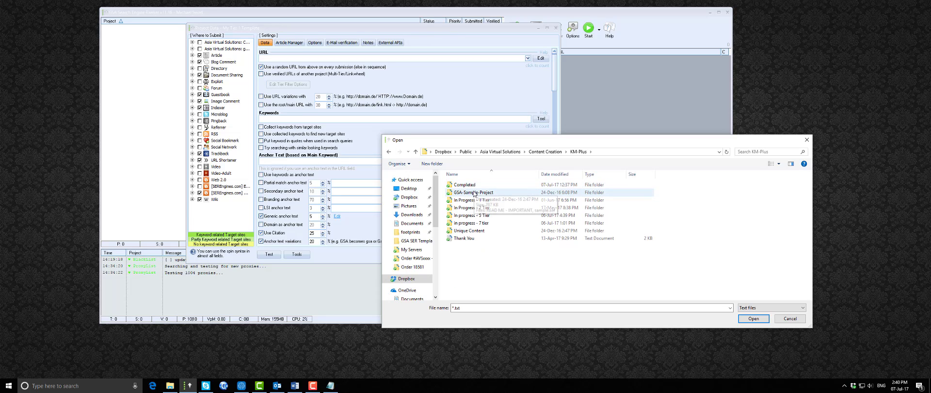
pyautogui.doubleClick(465, 185)
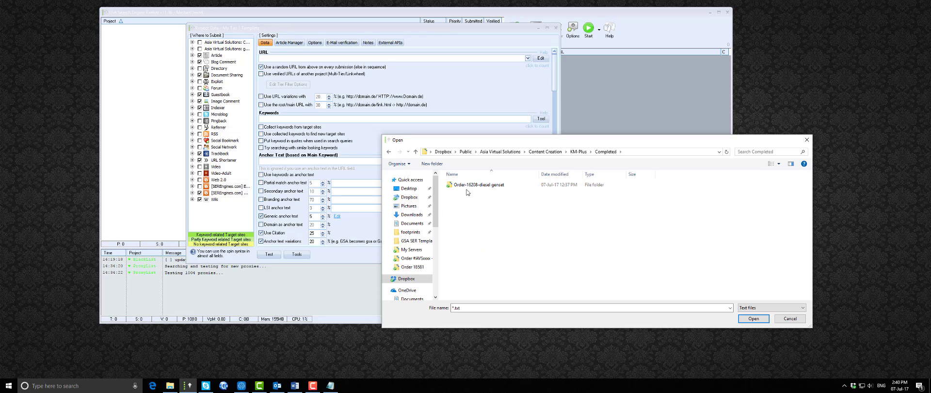
pyautogui.doubleClick(468, 188)
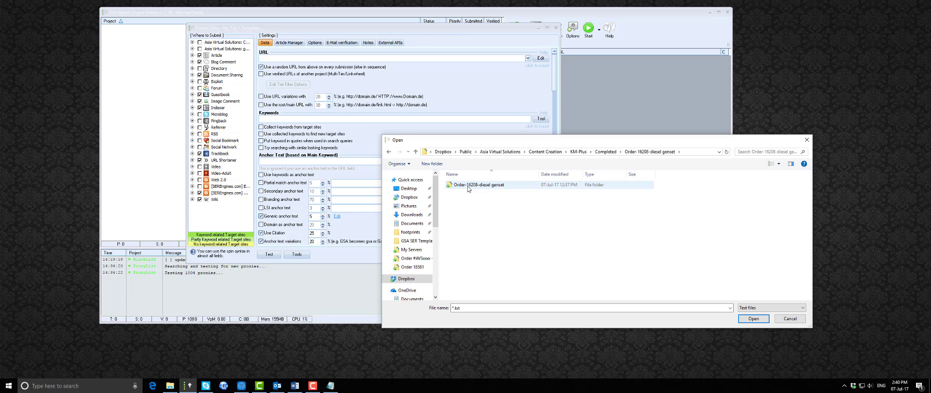
pyautogui.doubleClick(468, 187)
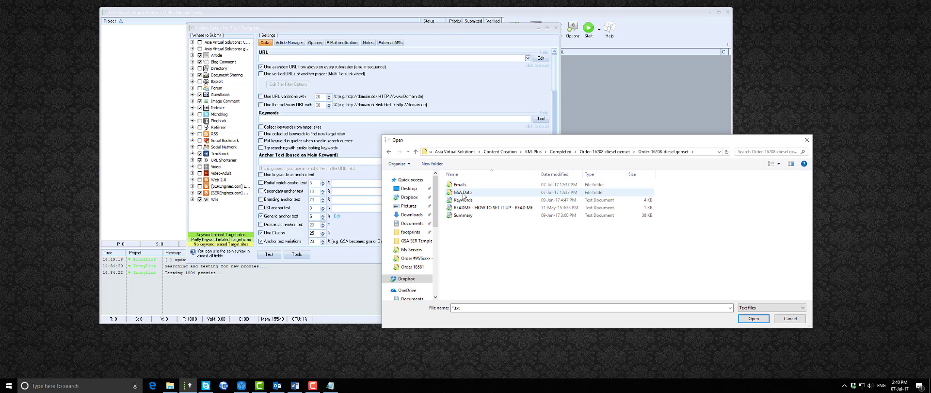
pyautogui.doubleClick(463, 192)
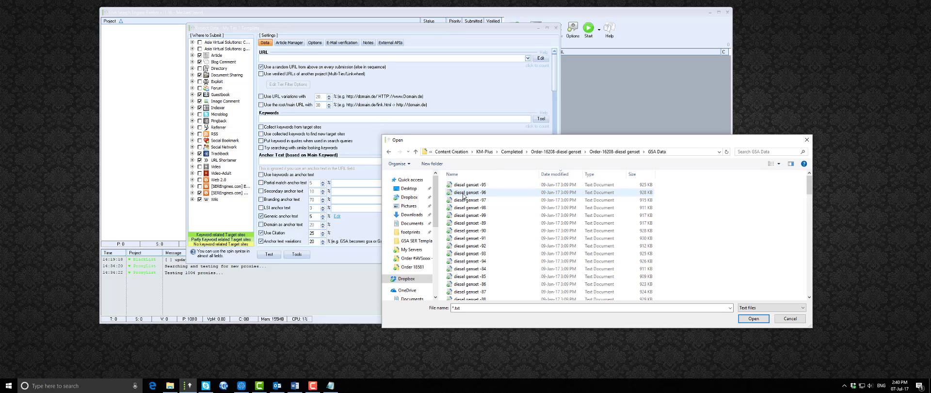
# Import all diesel genset text files from the GSA Data folder, declining to take certain project fields from only one file
pyautogui.click(481, 222)
pyautogui.hotkey('ctrl', 'a')
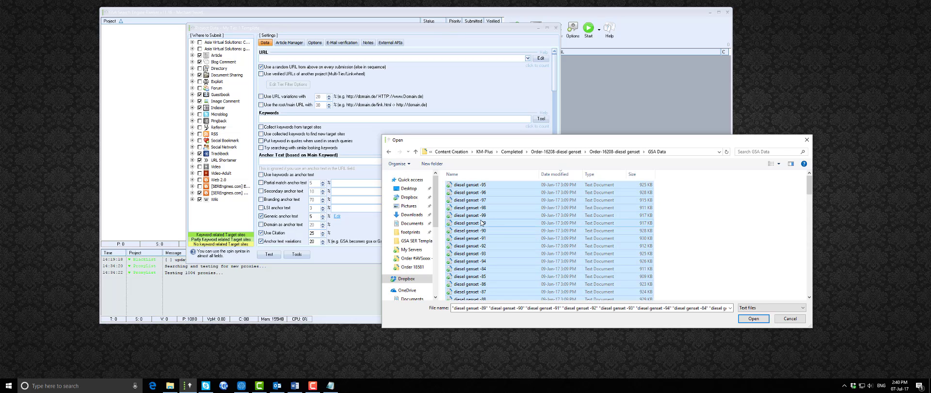
pyautogui.click(752, 321)
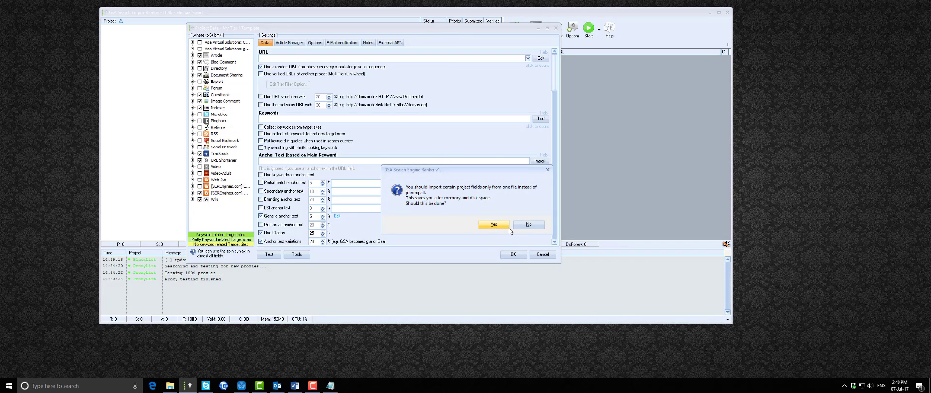
pyautogui.click(533, 224)
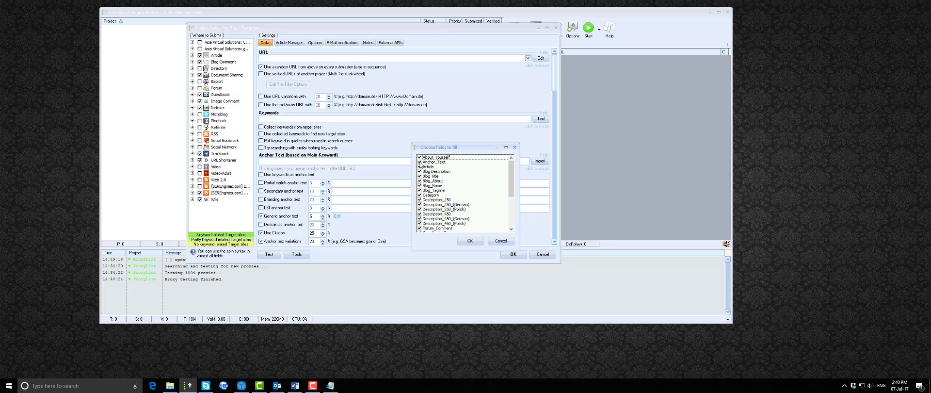
# Fill the project from the imported content, keeping both Anchor_Text and Keywords among the chosen fields
pyautogui.click(419, 162)
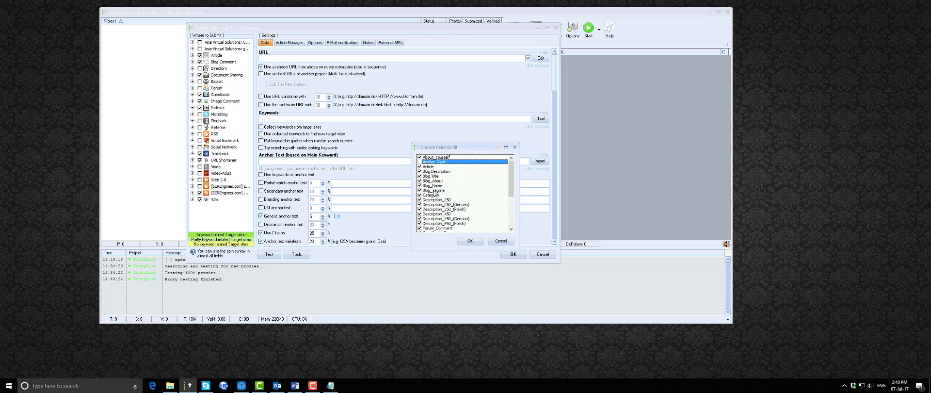
pyautogui.scroll(-1, 461, 198)
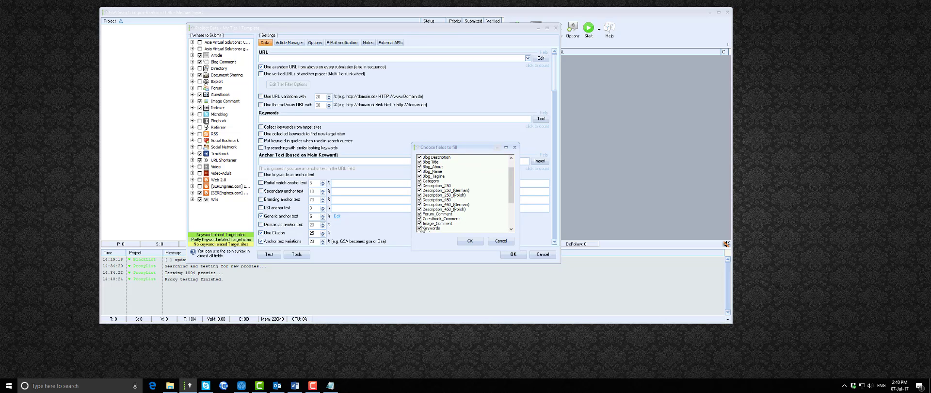
pyautogui.click(420, 228)
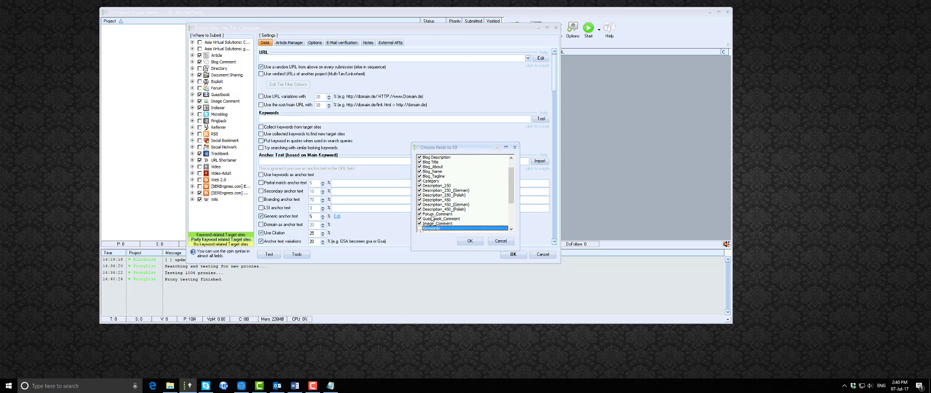
pyautogui.scroll(1, 450, 202)
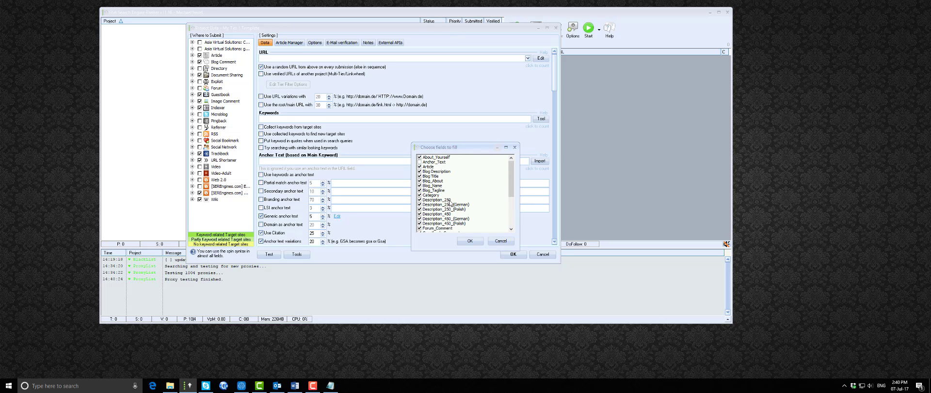
pyautogui.click(419, 162)
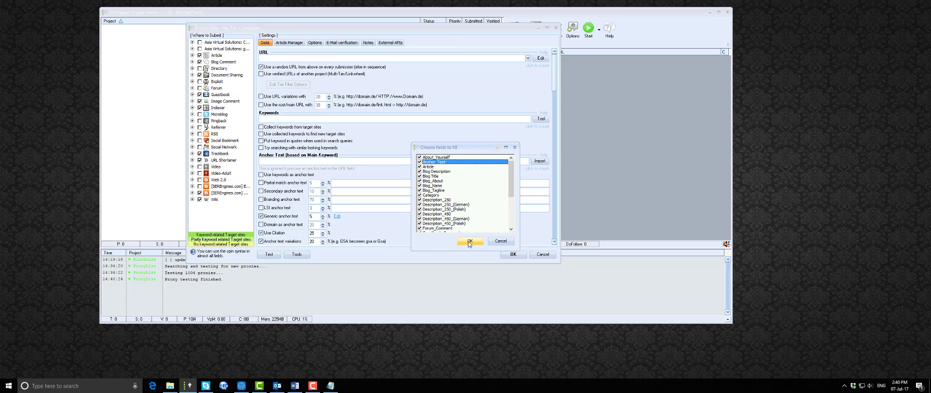
pyautogui.click(469, 241)
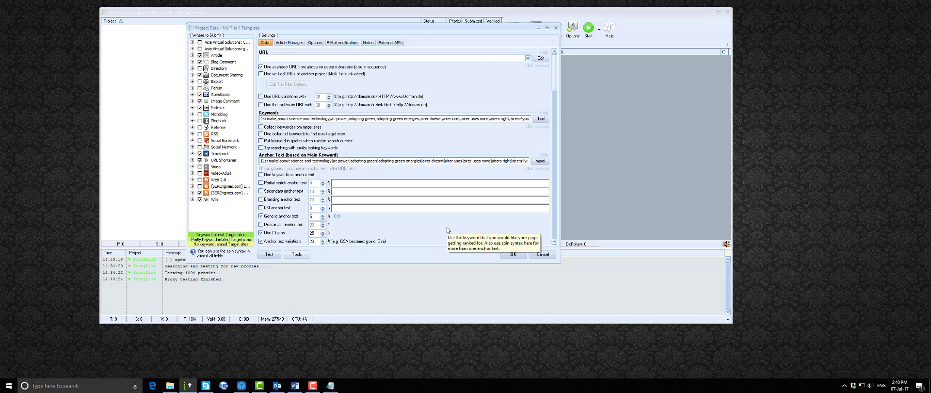
pyautogui.click(300, 58)
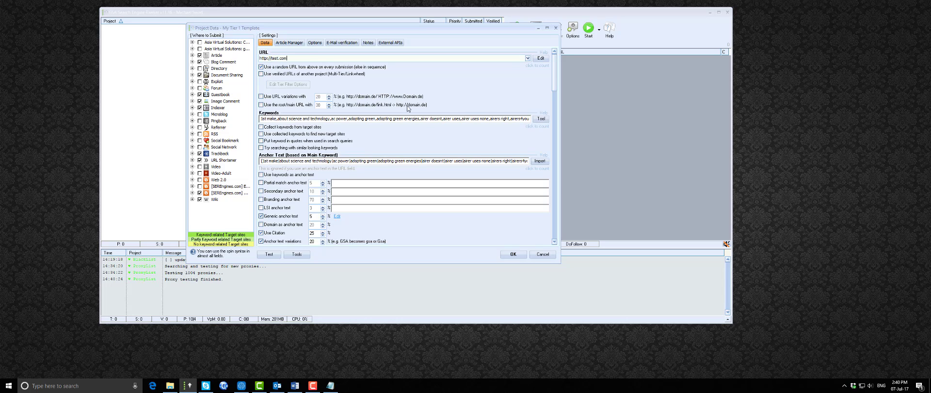
pyautogui.moveTo(554, 72); pyautogui.dragTo(550, 246)
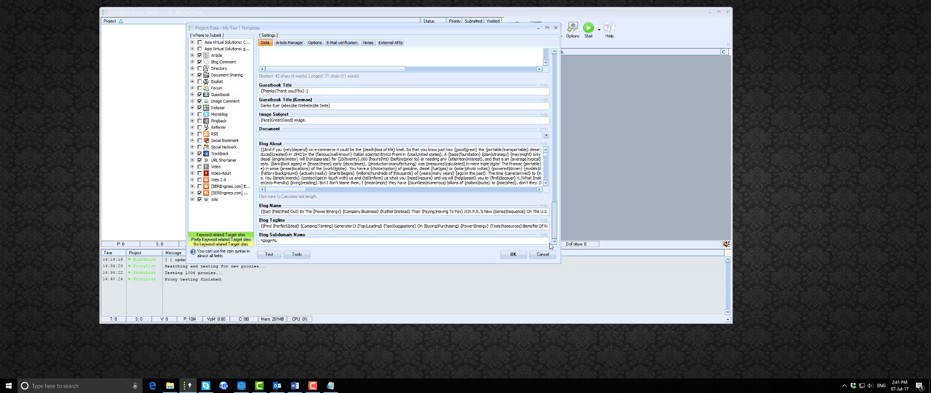
pyautogui.click(547, 135)
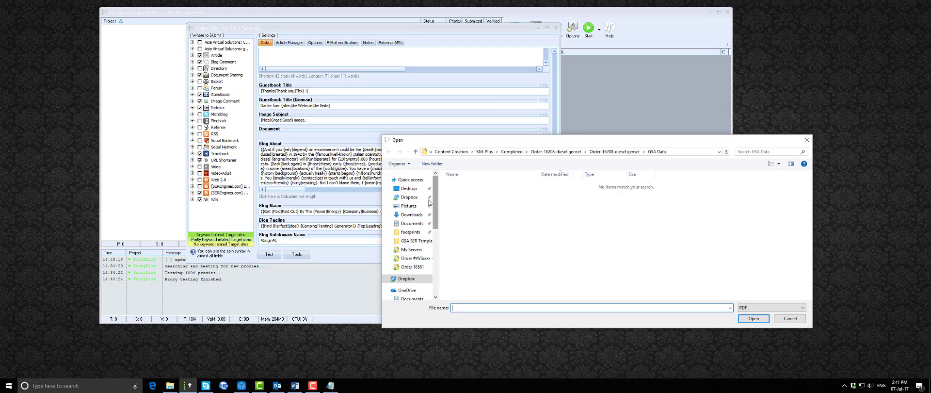
pyautogui.click(805, 139)
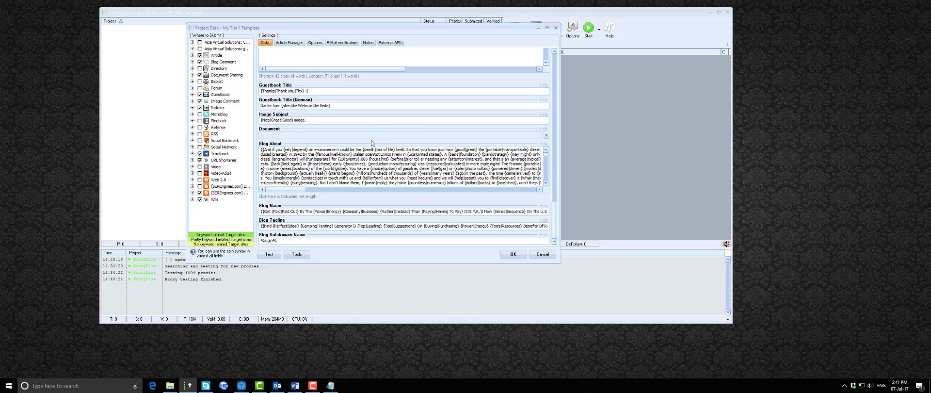
pyautogui.rightClick(367, 134)
pyautogui.click(410, 286)
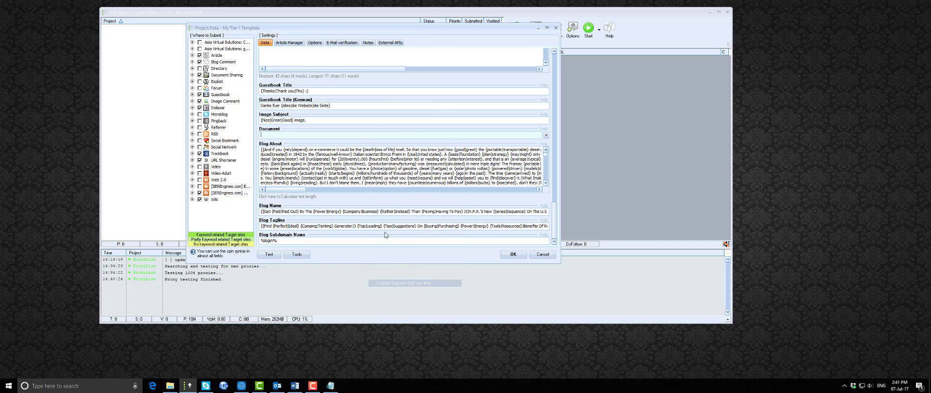
# Check the article and option settings, then start importing verification e-mails from a file and browse to Dropbox's Asia Virtual Solutions Email Packs folder
pyautogui.click(295, 44)
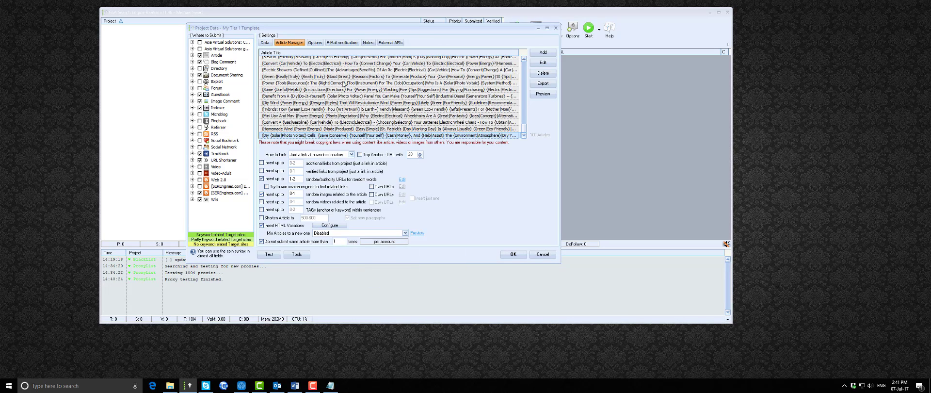
pyautogui.click(314, 43)
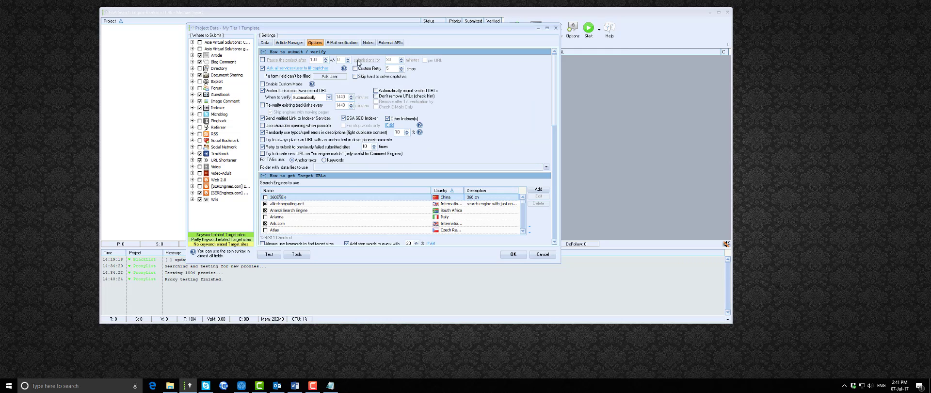
pyautogui.click(343, 42)
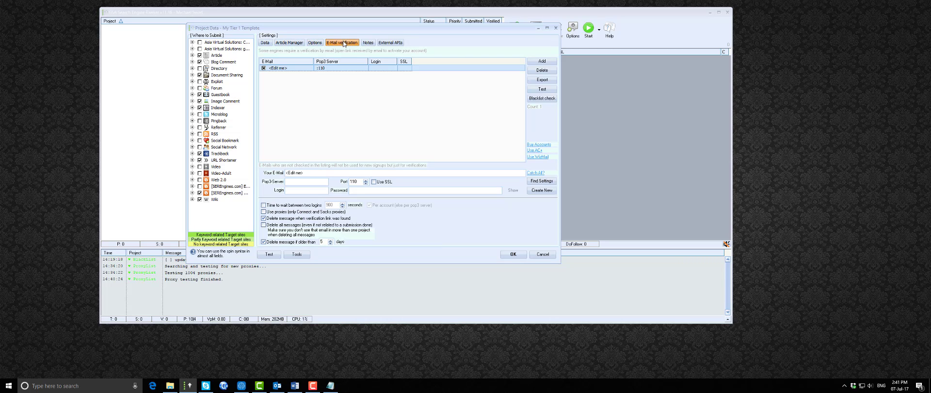
pyautogui.click(541, 62)
pyautogui.click(552, 78)
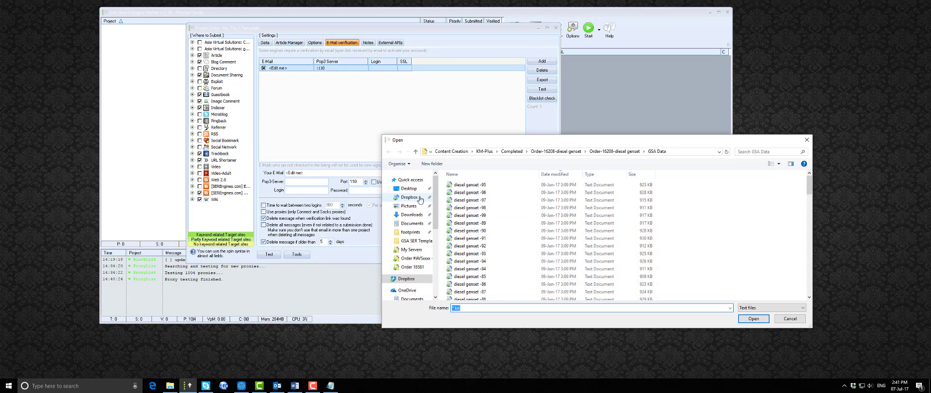
pyautogui.click(409, 199)
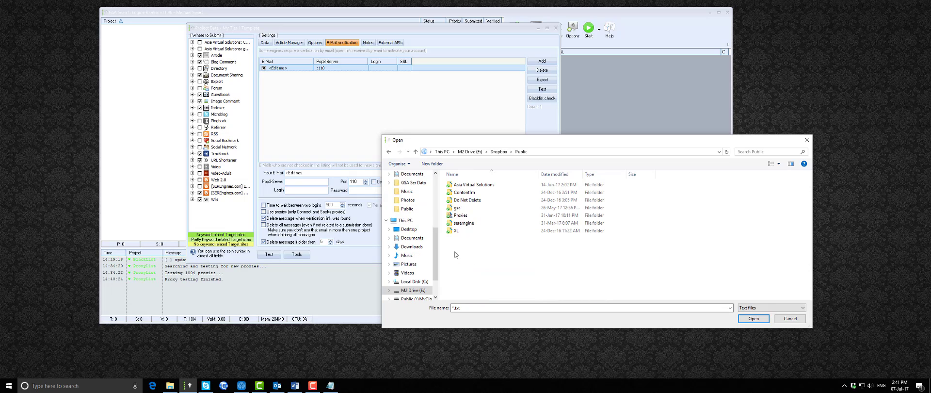
pyautogui.doubleClick(467, 186)
pyautogui.doubleClick(459, 188)
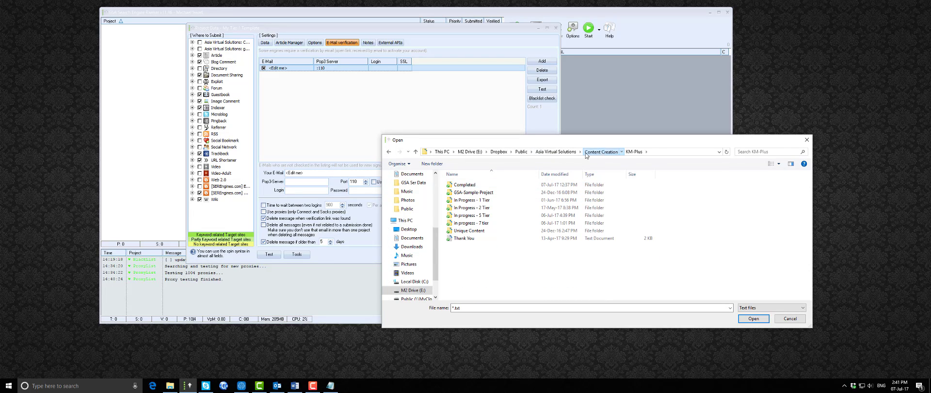
pyautogui.click(561, 153)
pyautogui.doubleClick(461, 215)
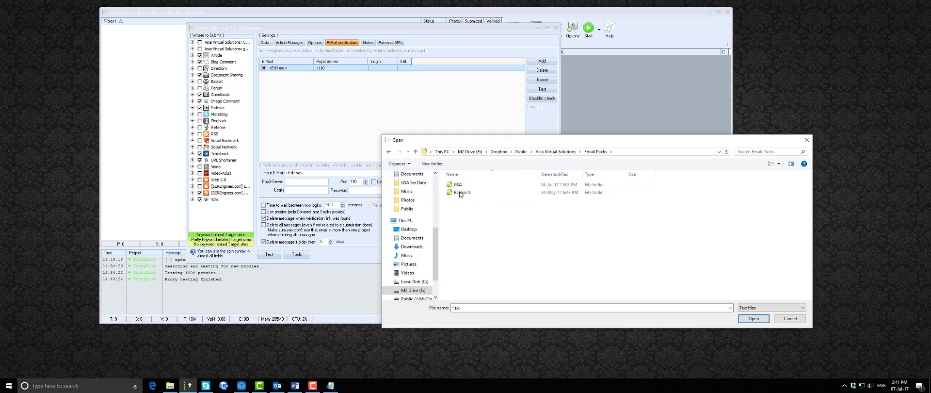
# Import the verification e-mails from 50 Emails-1 in the 50 folder under GSA Email Accounts, accepting the proposed number
pyautogui.doubleClick(456, 187)
pyautogui.doubleClick(458, 185)
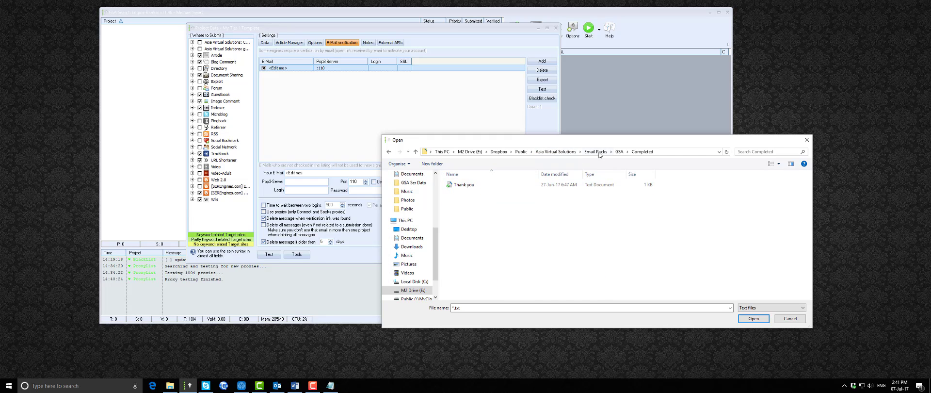
pyautogui.click(621, 152)
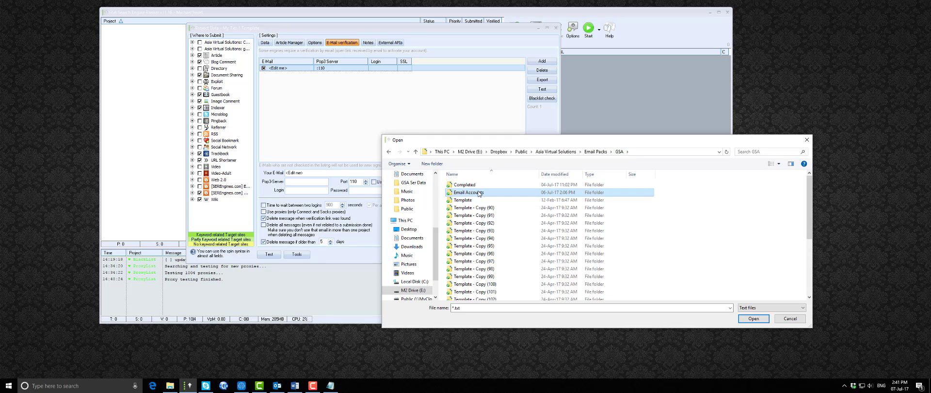
pyautogui.doubleClick(479, 194)
pyautogui.doubleClick(469, 185)
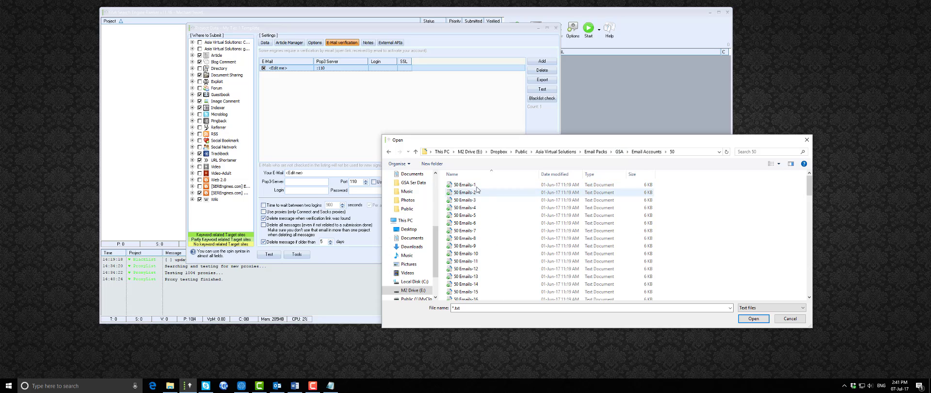
pyautogui.doubleClick(468, 185)
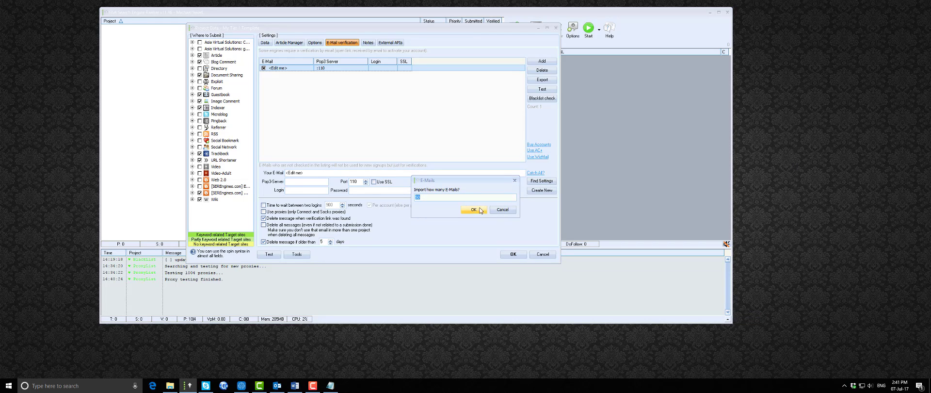
pyautogui.click(494, 219)
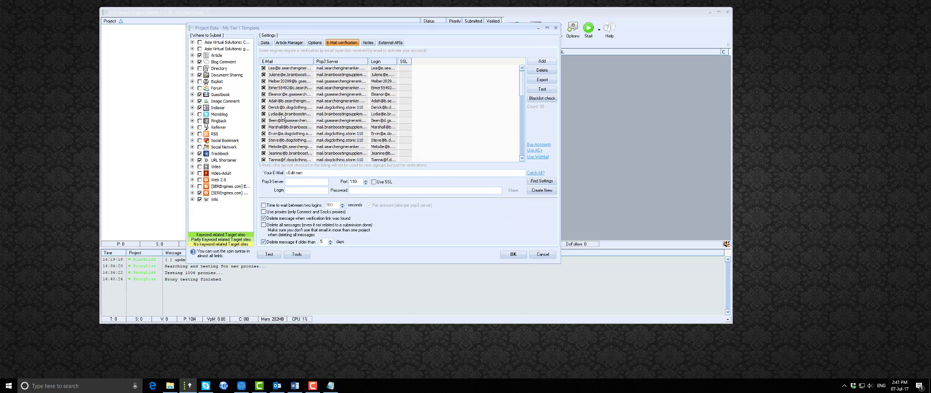
# Review one imported e-mail account's login settings, the project notes and the project data
pyautogui.click(341, 107)
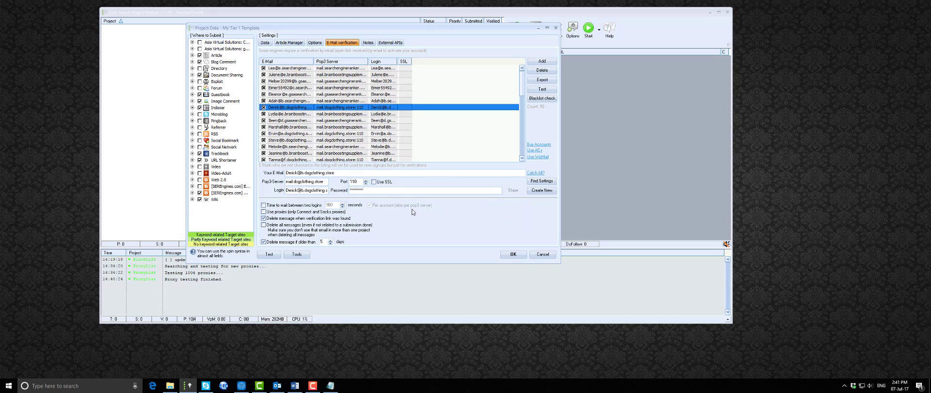
pyautogui.click(368, 42)
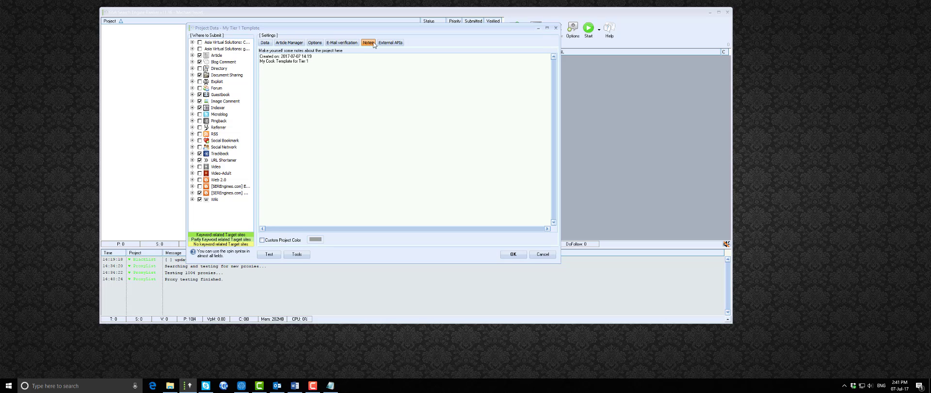
pyautogui.click(268, 43)
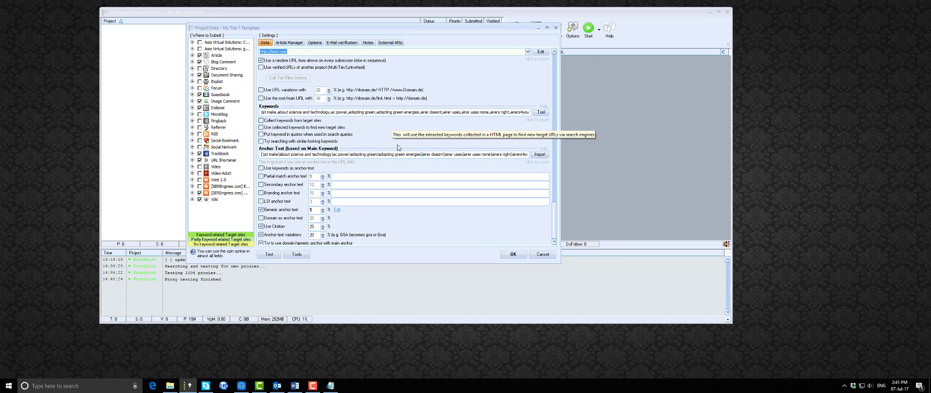
# Save the project as Test Project - Tier 1, skipping the Blog_About spin syntax length check
pyautogui.click(515, 255)
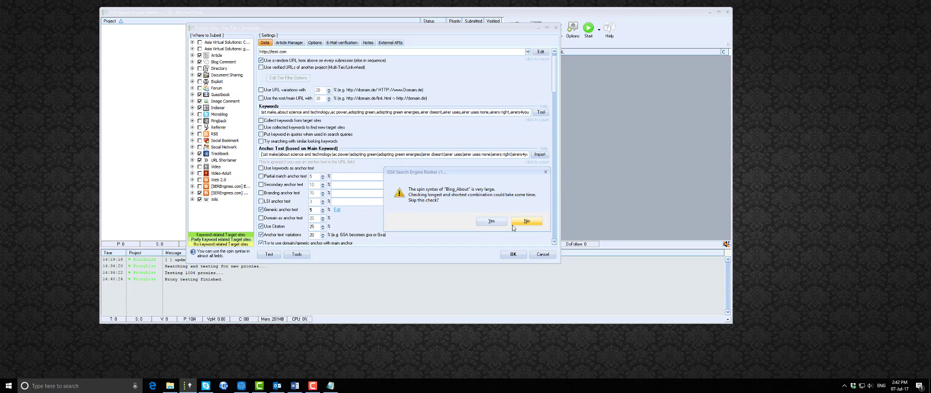
pyautogui.click(491, 221)
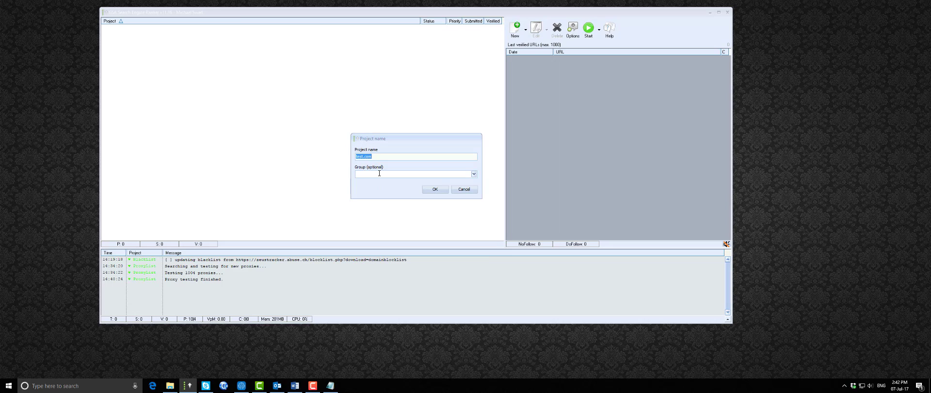
pyautogui.write('T')
pyautogui.write('- Tier 1')
pyautogui.click(434, 189)
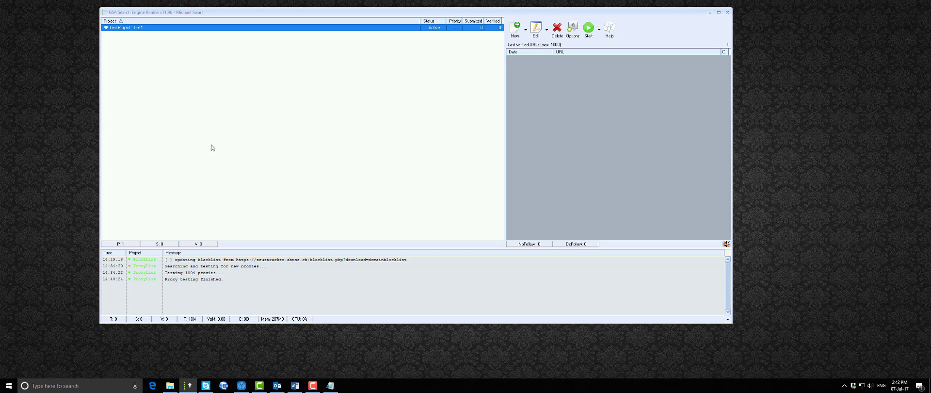
# Switch to File Explorer and examine the 7 Tier template files under GSA Templates in OneDrive's GSA Ser Data folder
pyautogui.moveTo(130, 31)
pyautogui.click(170, 385)
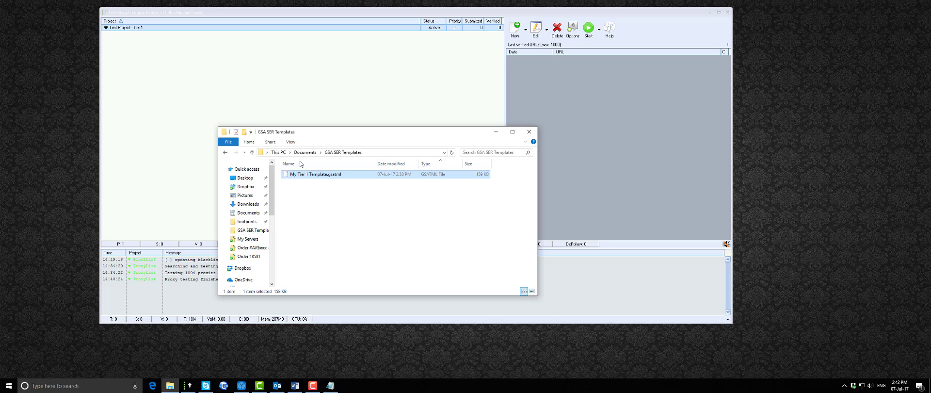
pyautogui.click(246, 186)
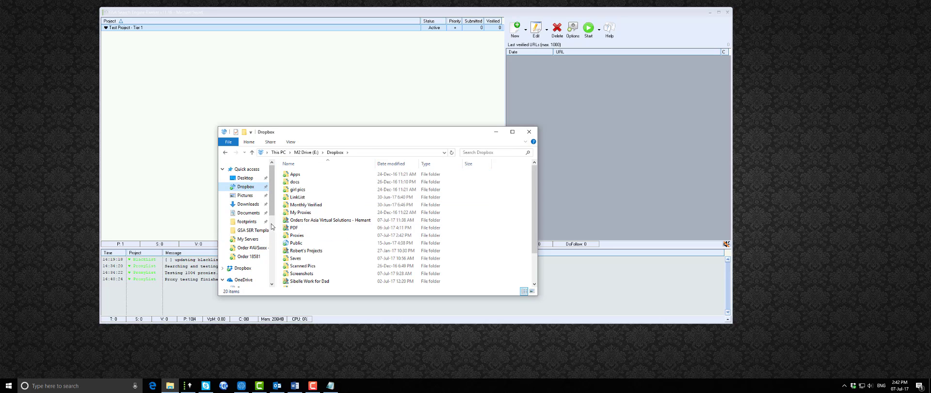
pyautogui.moveTo(270, 205)
pyautogui.mouseDown()
pyautogui.moveTo(272, 234)
pyautogui.moveTo(274, 191)
pyautogui.moveTo(273, 204)
pyautogui.mouseUp()
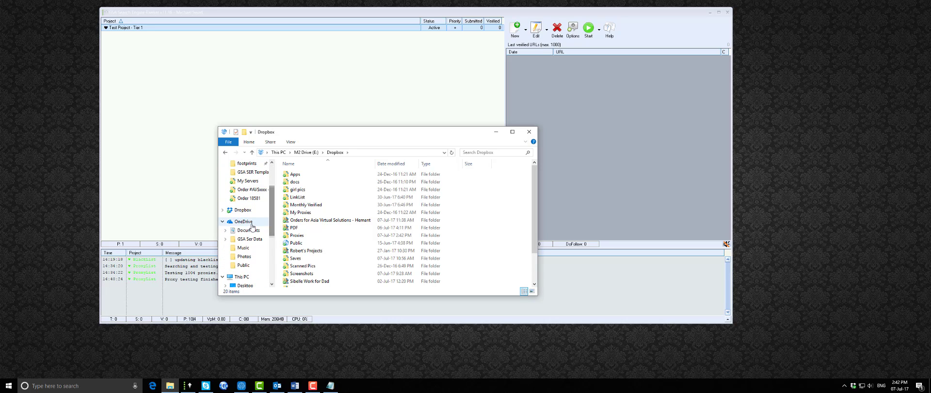
pyautogui.click(249, 239)
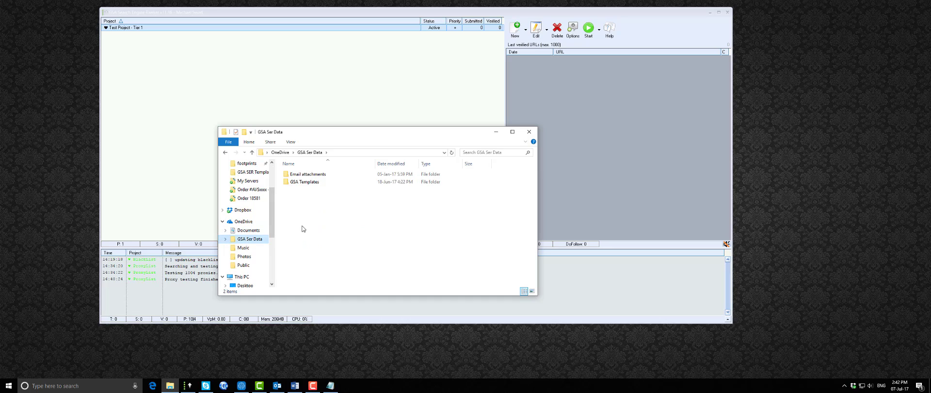
pyautogui.doubleClick(303, 182)
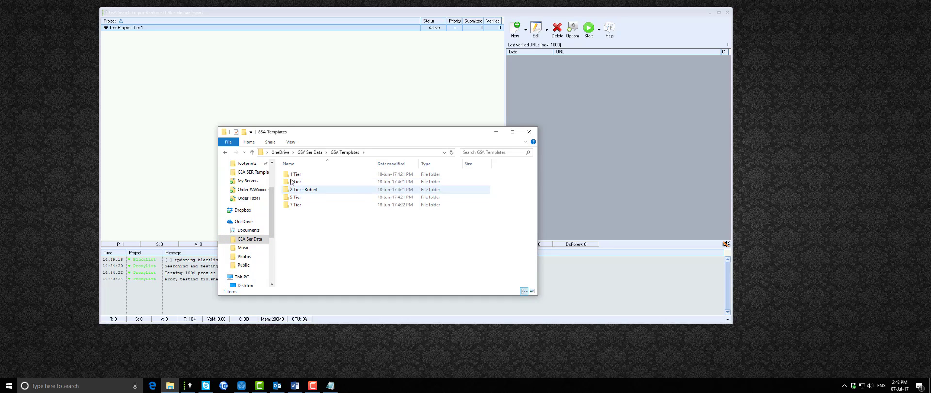
pyautogui.doubleClick(296, 204)
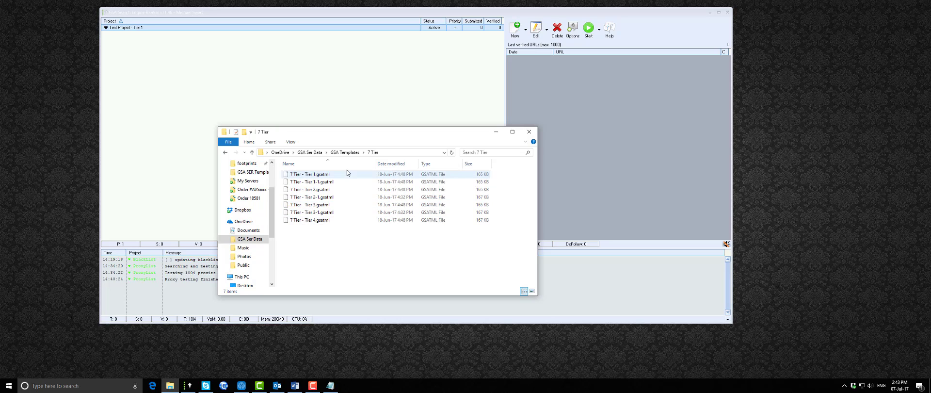
# Examine the template files in the 5 Tier, 2 Tier and 1 Tier folders, and close the folder window
pyautogui.click(344, 152)
pyautogui.doubleClick(295, 197)
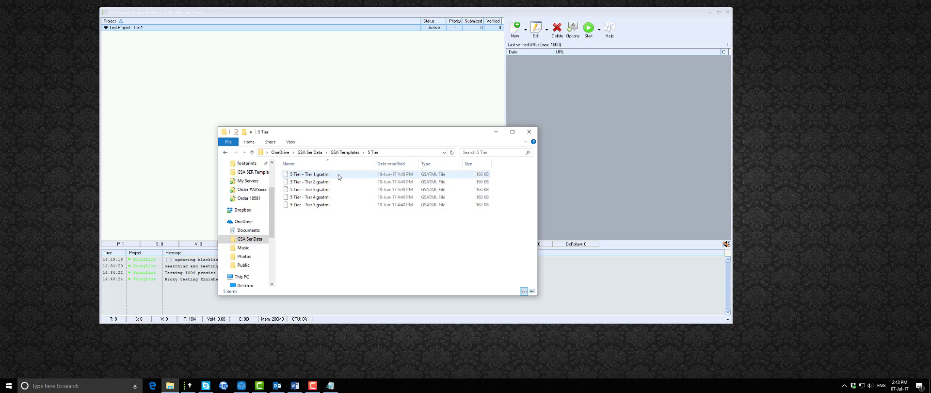
pyautogui.click(345, 152)
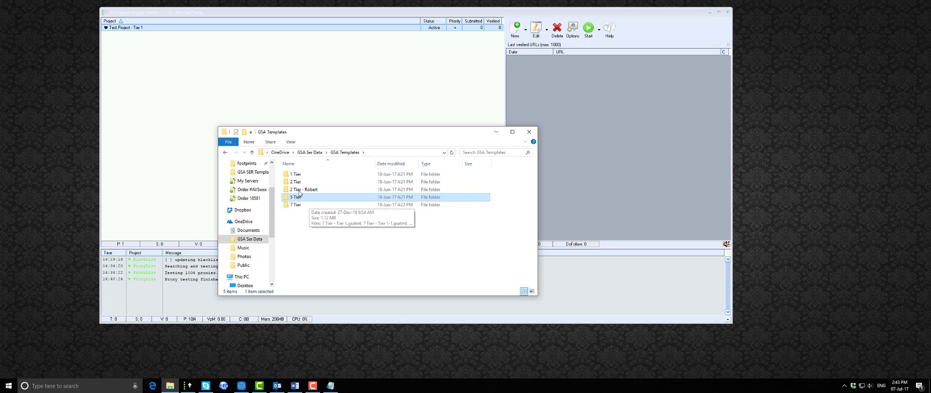
pyautogui.doubleClick(297, 182)
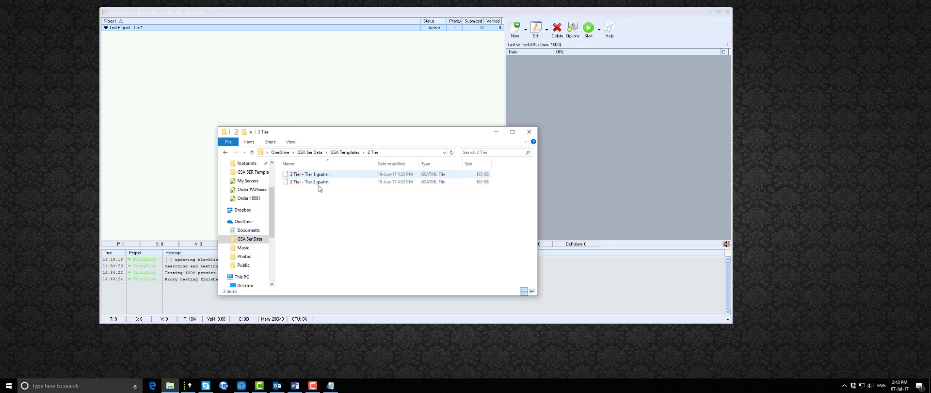
pyautogui.click(338, 154)
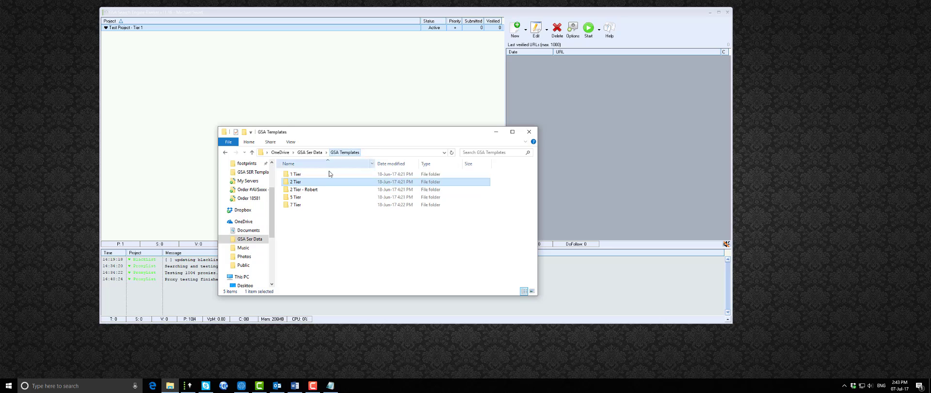
pyautogui.doubleClick(310, 174)
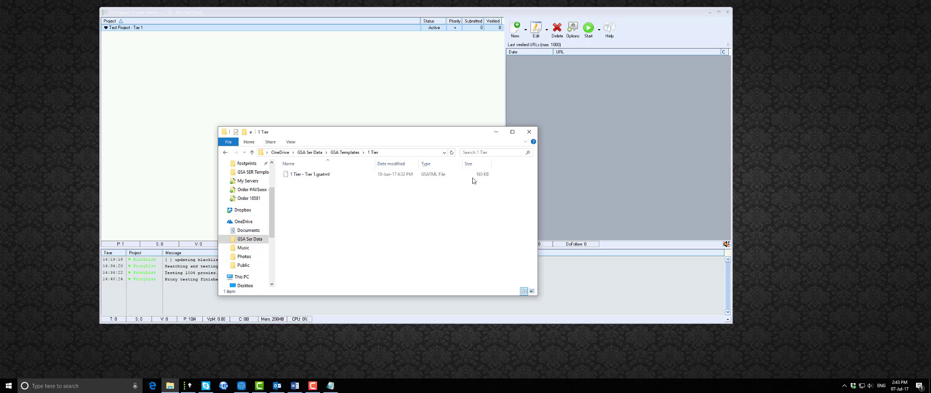
pyautogui.click(530, 132)
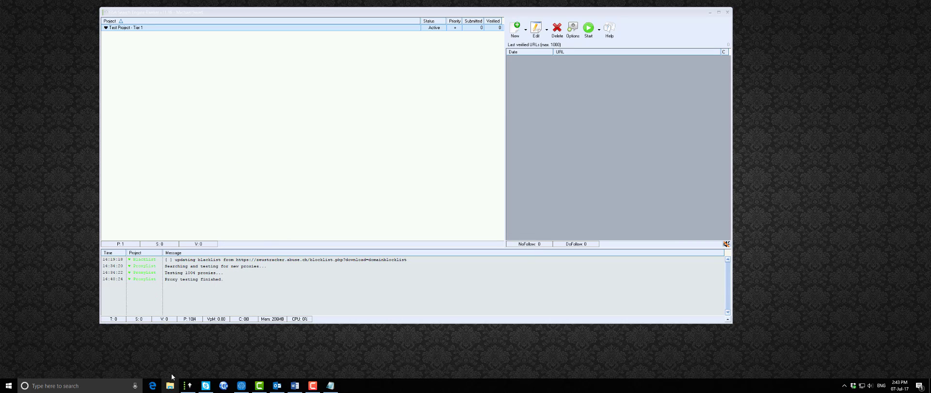
# Open the GSA SER folder inside Back Up on M2 Drive (E:) to examine the saved backup files
pyautogui.click(175, 385)
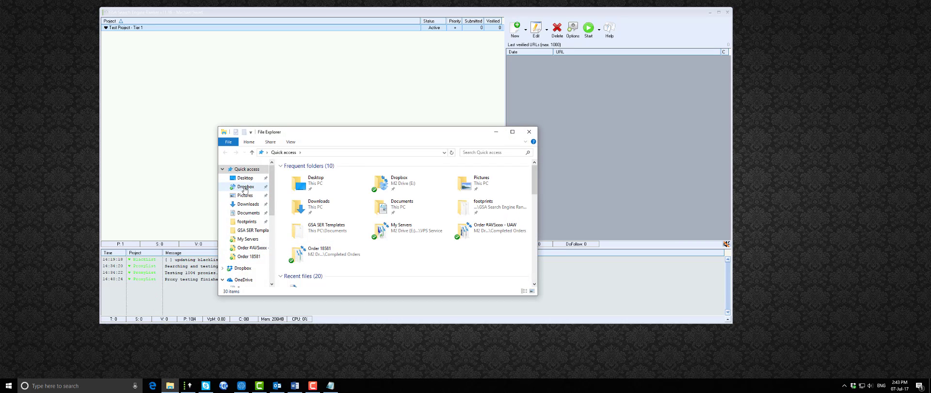
pyautogui.scroll(-5, 270, 196)
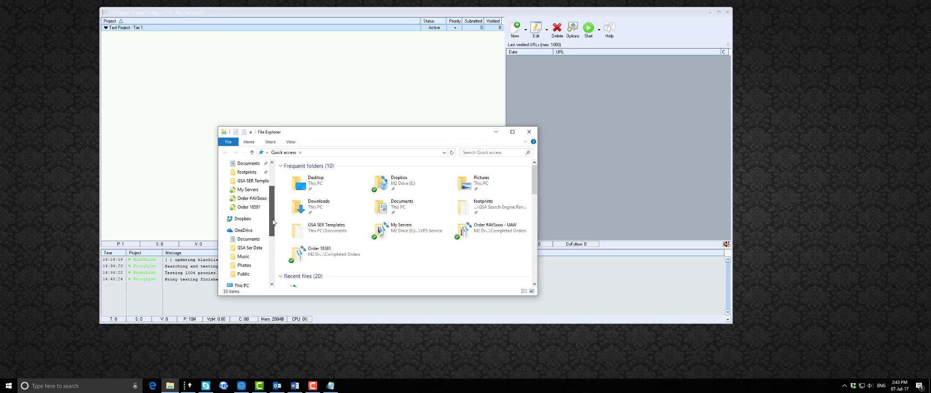
pyautogui.click(246, 237)
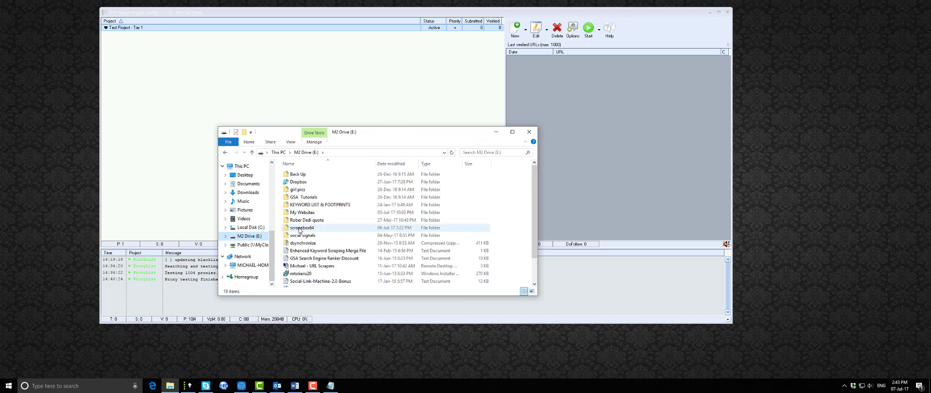
pyautogui.click(299, 176)
pyautogui.doubleClick(299, 175)
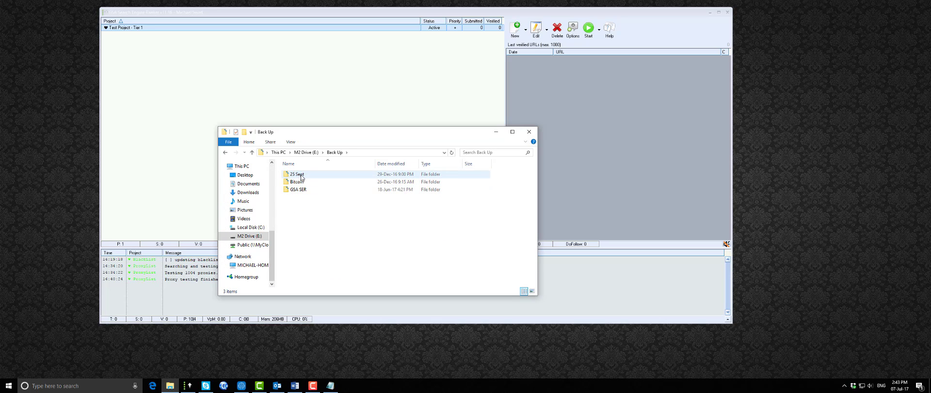
pyautogui.doubleClick(298, 189)
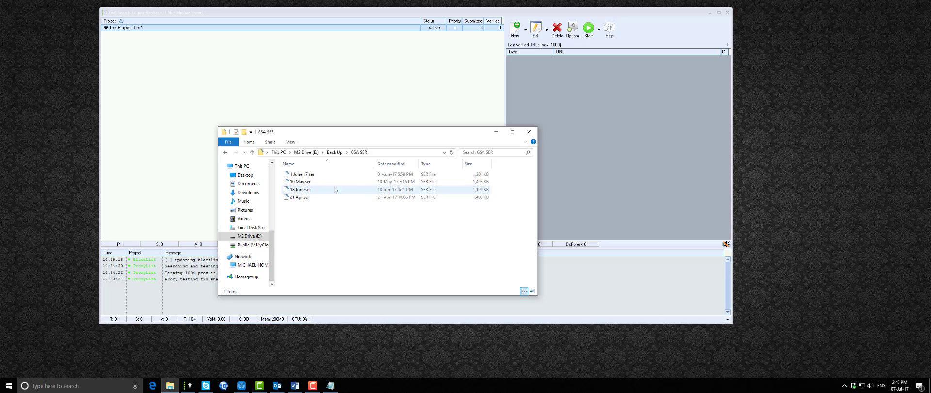
# Try to open the 18 June.ser backup directly from the folder, and close the folder window
pyautogui.doubleClick(296, 189)
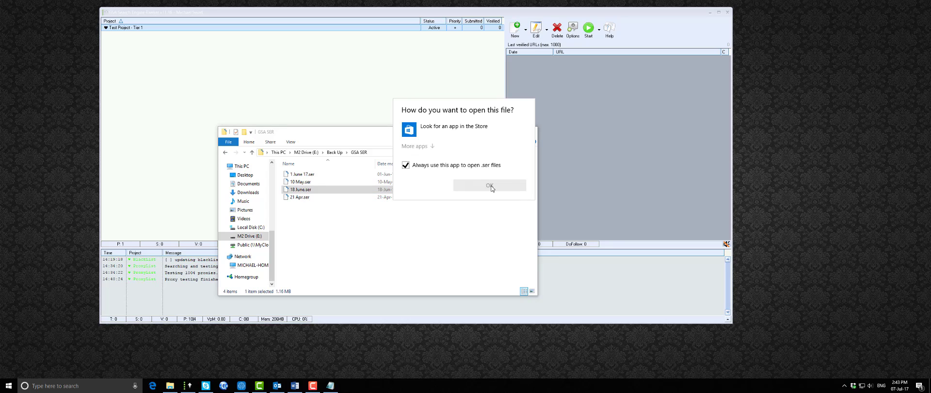
pyautogui.press('Escape')
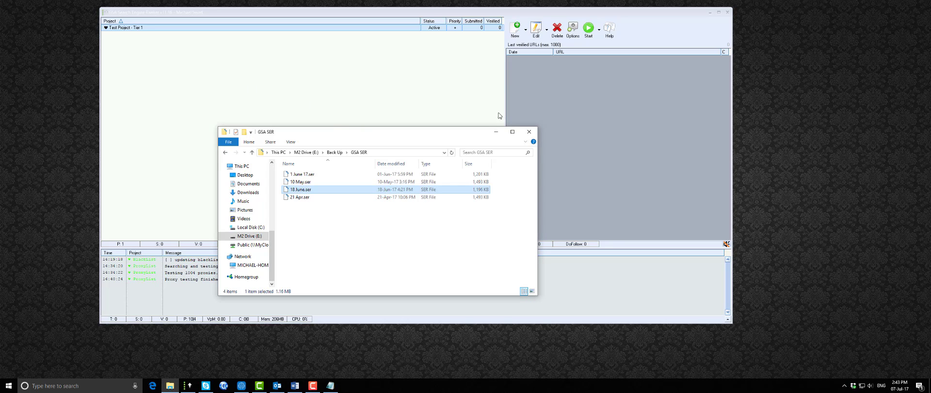
pyautogui.click(529, 132)
# Switch to GSA Search Engine Ranker and delete the project Test Project - Tier 1
pyautogui.rightClick(148, 28)
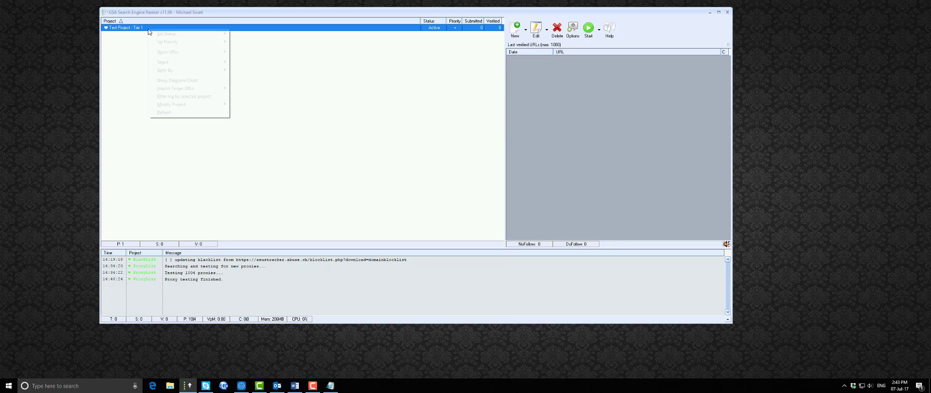
pyautogui.click(556, 29)
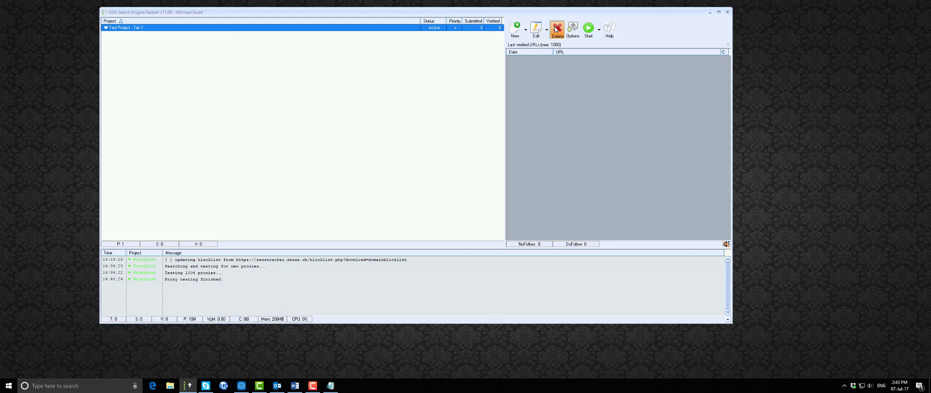
pyautogui.click(451, 218)
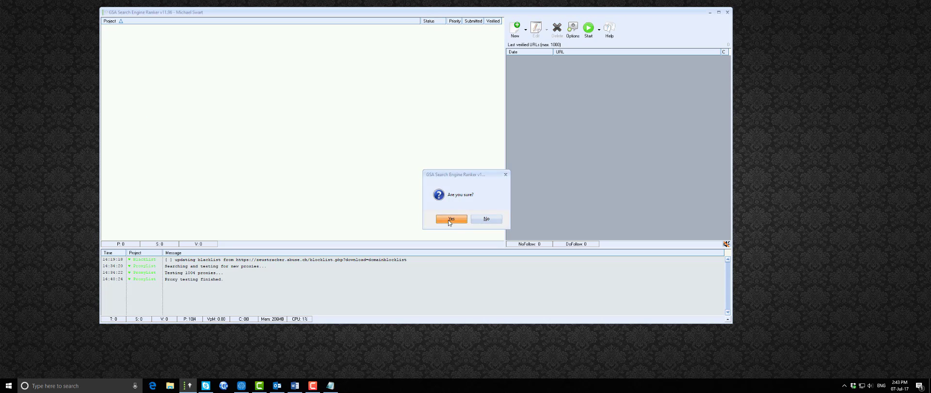
# Restore the project backup 18 June.ser from the Back Up > GSA SER folder on M2 Drive (E:)
pyautogui.rightClick(224, 61)
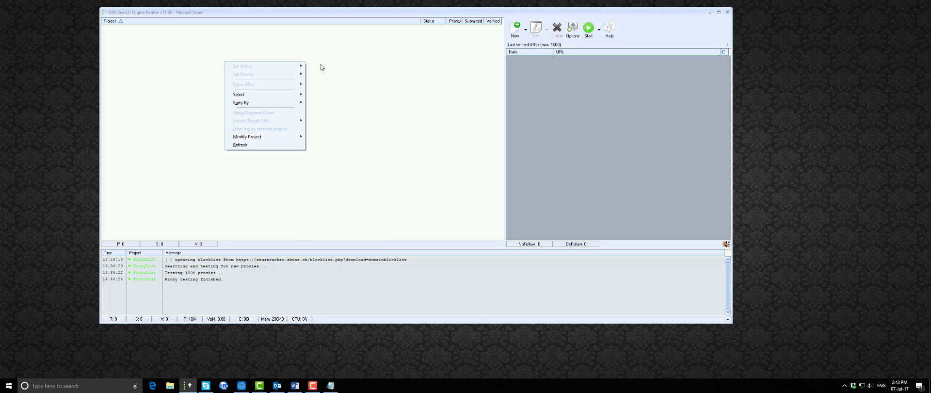
pyautogui.moveTo(269, 135)
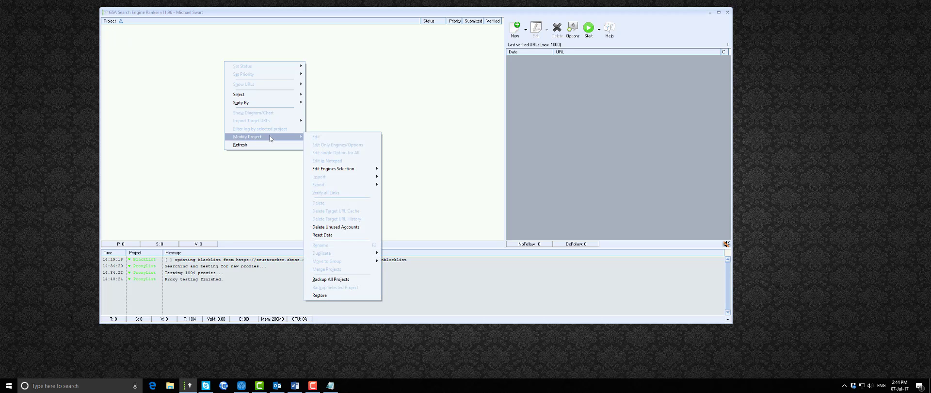
pyautogui.click(319, 296)
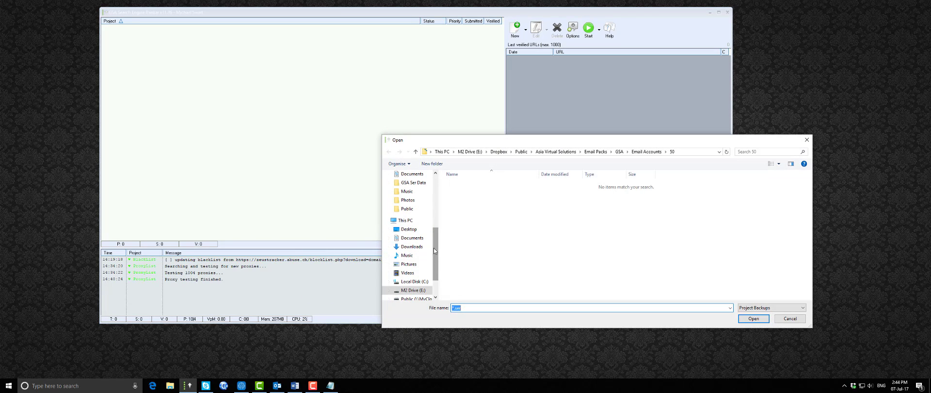
pyautogui.click(413, 290)
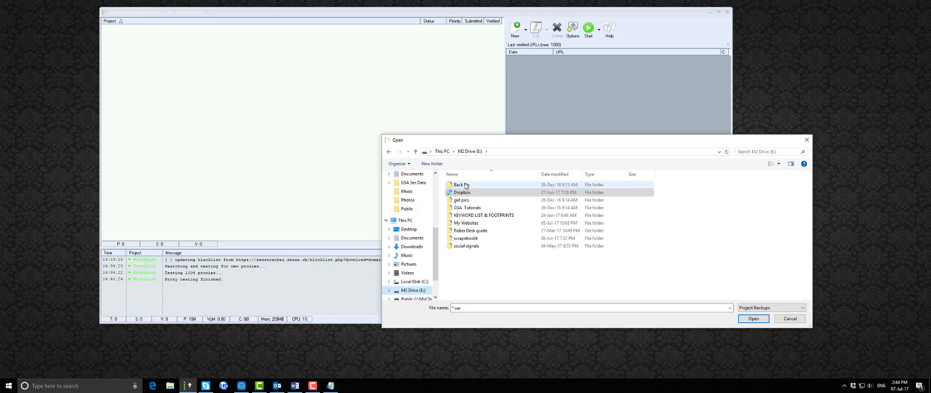
pyautogui.doubleClick(460, 184)
pyautogui.click(463, 200)
pyautogui.doubleClick(464, 201)
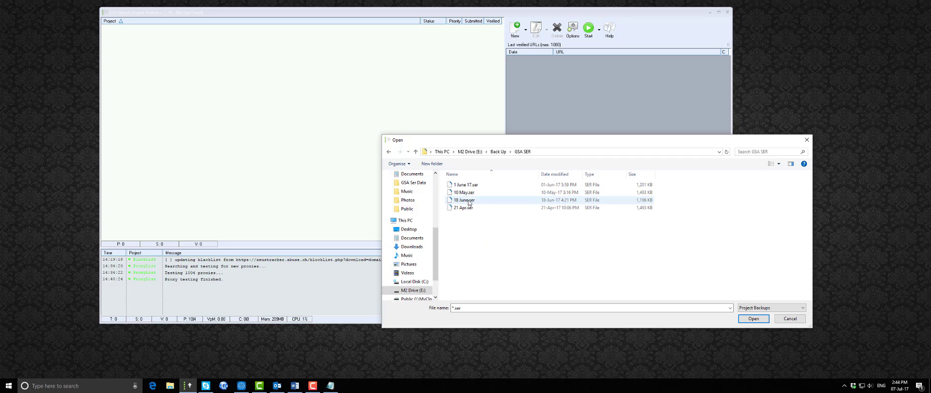
pyautogui.doubleClick(468, 200)
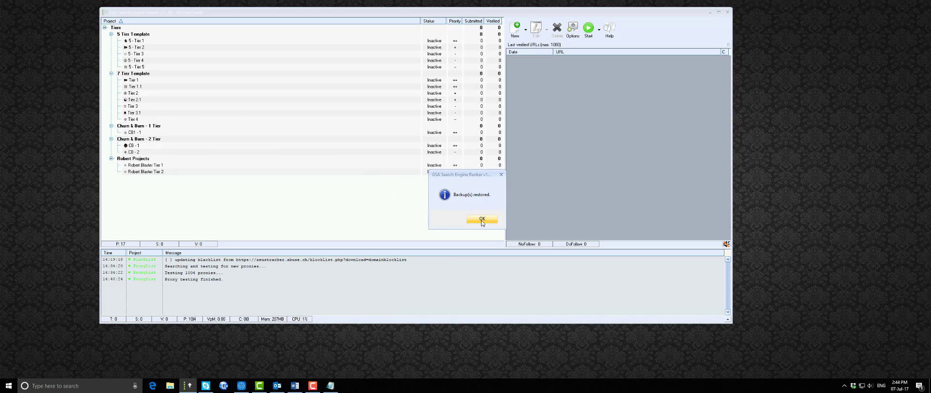
pyautogui.click(482, 219)
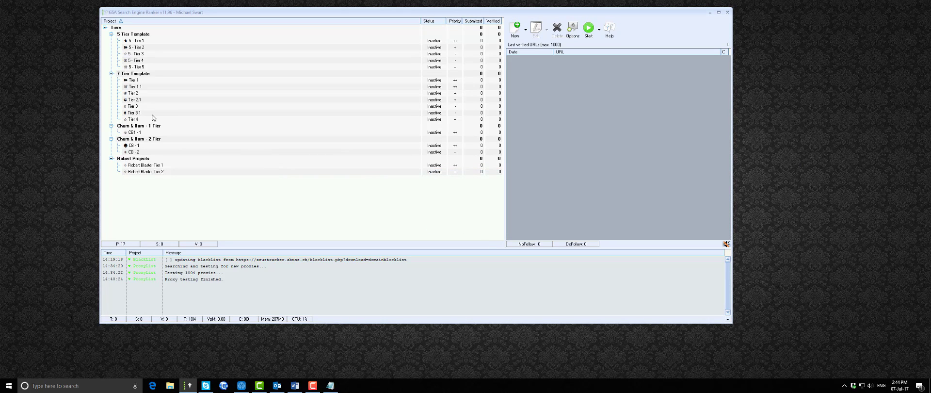
# Examine the external API, notes, e-mail verification, options, article and data settings of Tier 1 in the 7 Tier Template, and close without saving
pyautogui.click(156, 172)
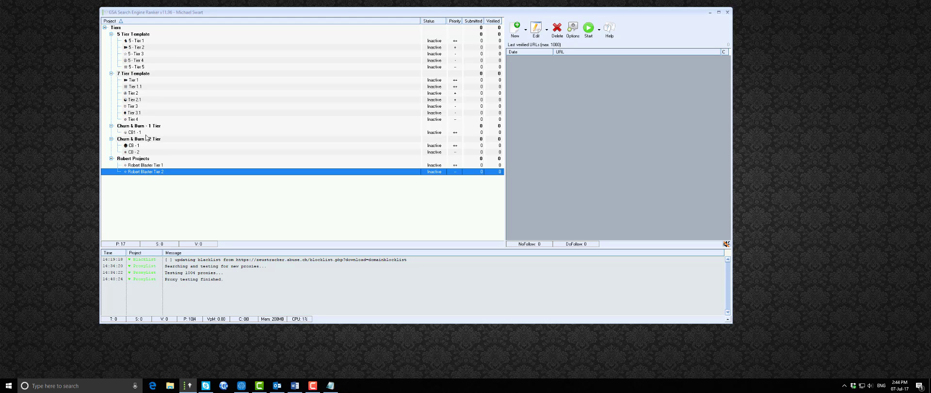
pyautogui.click(134, 81)
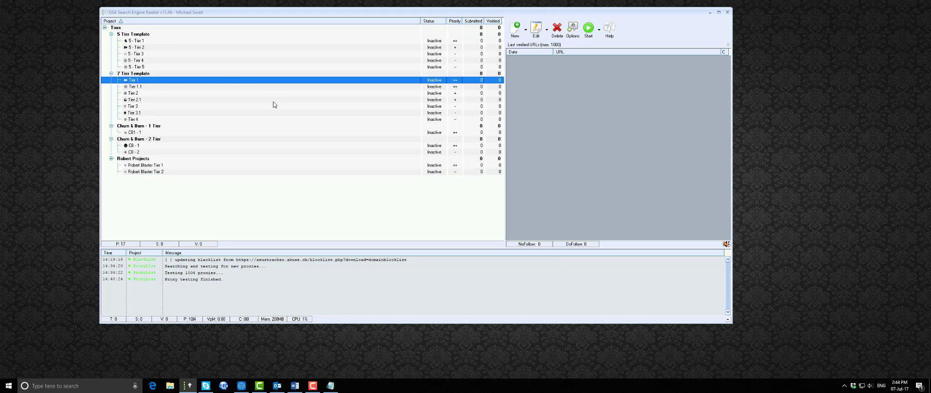
pyautogui.doubleClick(274, 80)
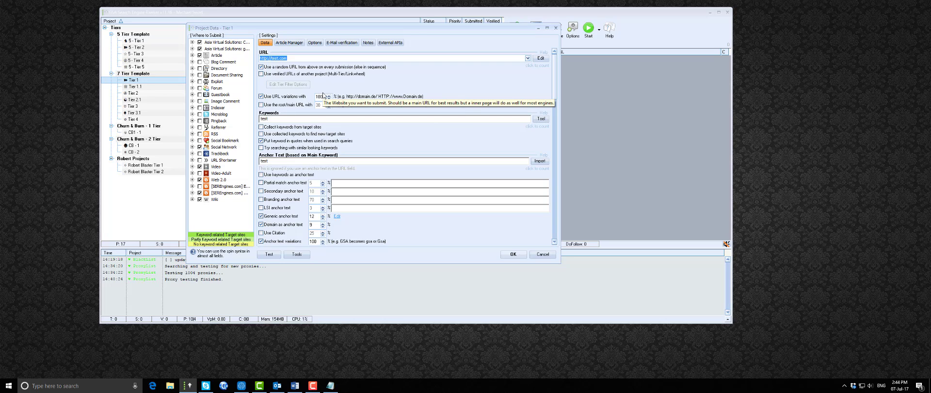
pyautogui.click(392, 42)
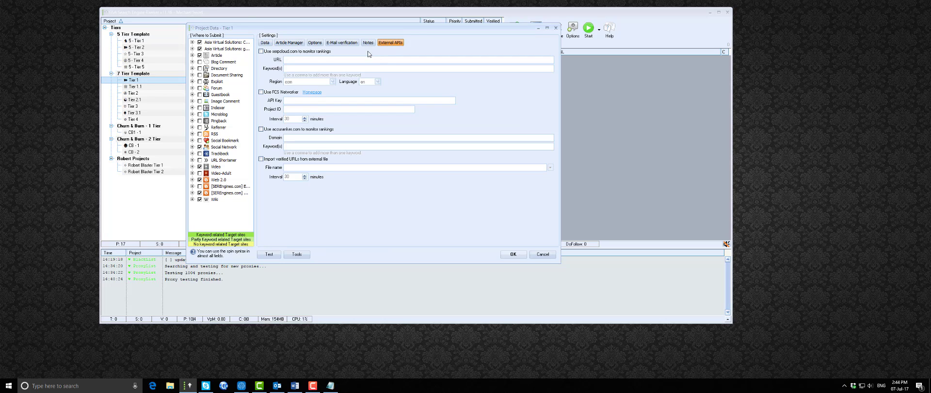
pyautogui.click(368, 43)
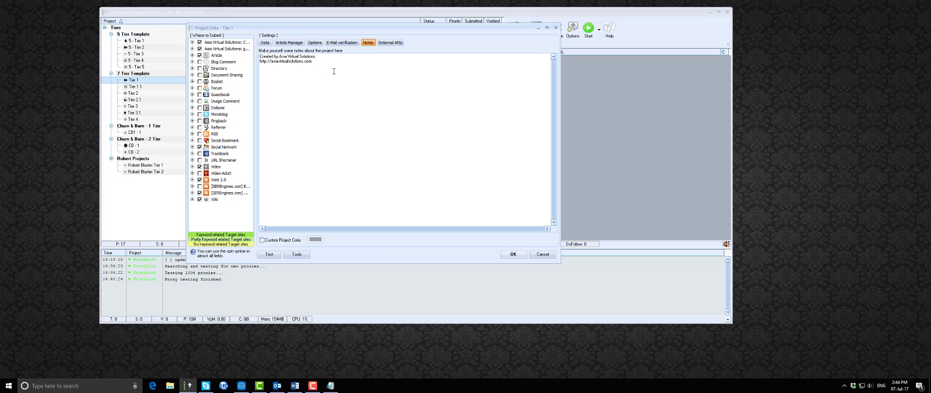
pyautogui.click(326, 43)
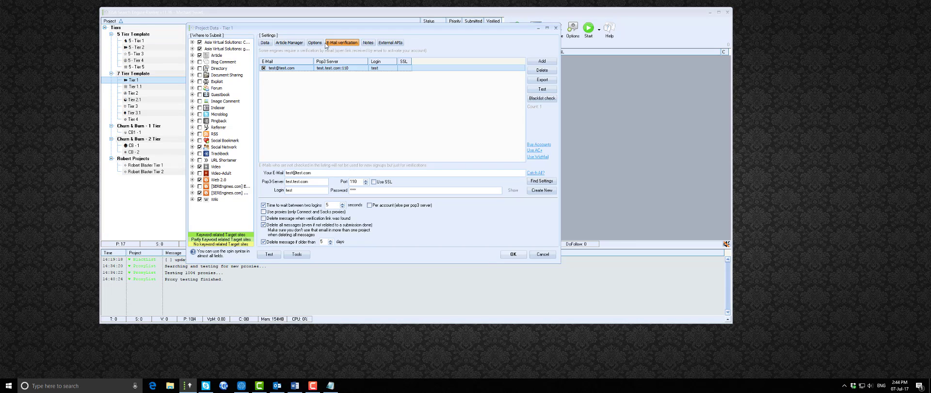
pyautogui.click(315, 43)
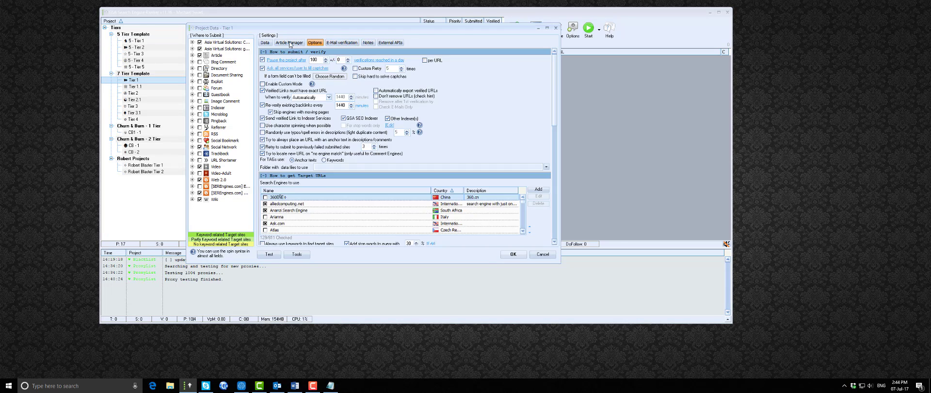
pyautogui.click(290, 44)
pyautogui.click(266, 44)
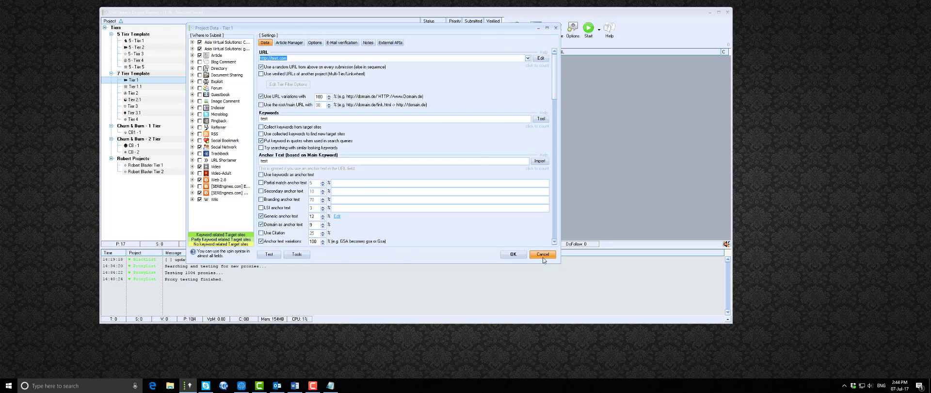
pyautogui.click(542, 254)
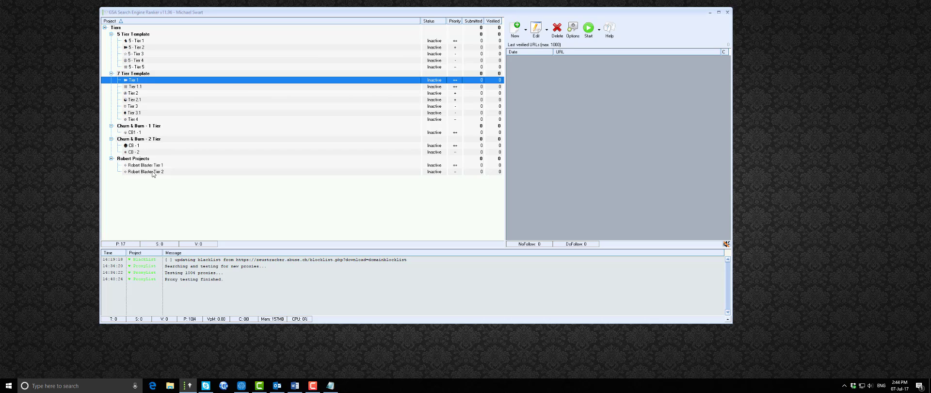
# Open Tier 4 of the 7 Tier Template, examine its engine selection and template export options, and close without saving
pyautogui.click(138, 119)
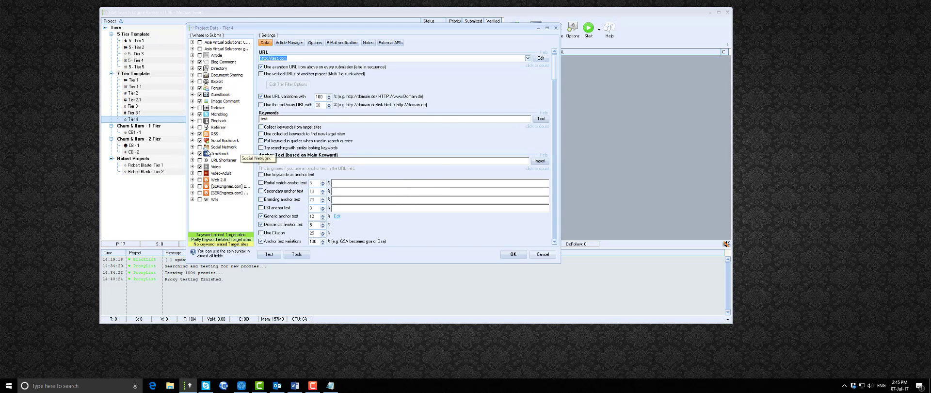
pyautogui.click(199, 192)
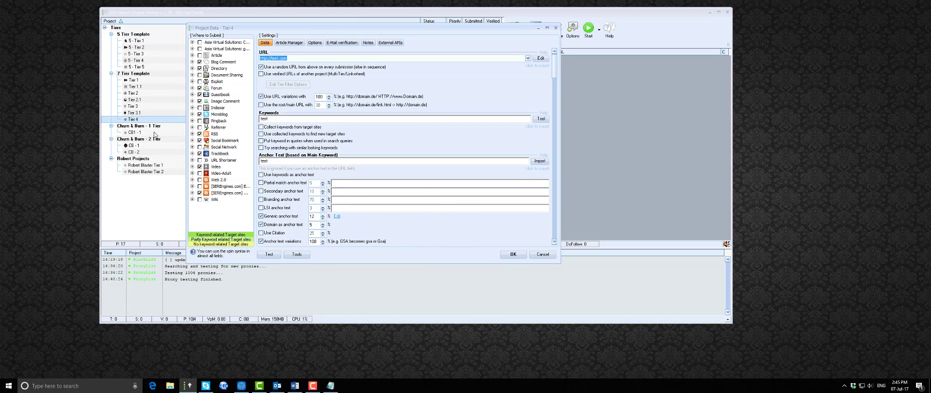
pyautogui.click(297, 254)
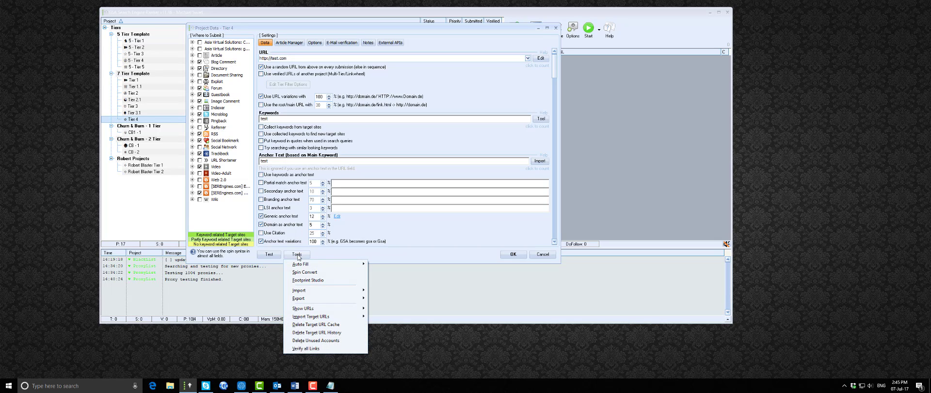
pyautogui.moveTo(339, 298)
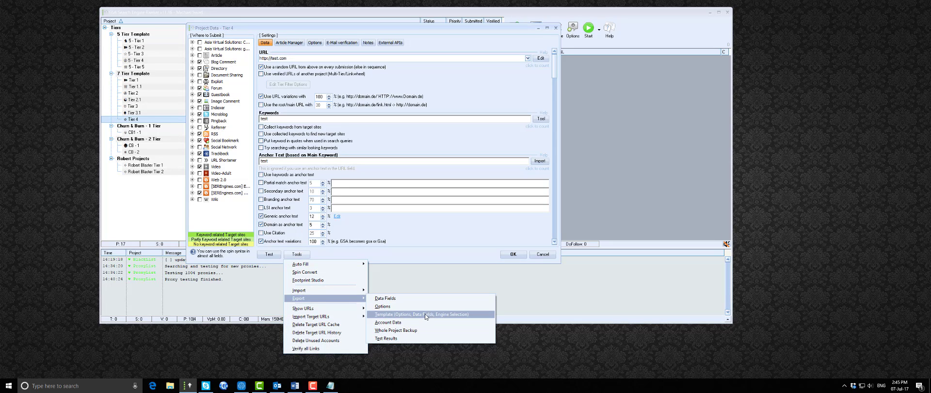
pyautogui.click(414, 232)
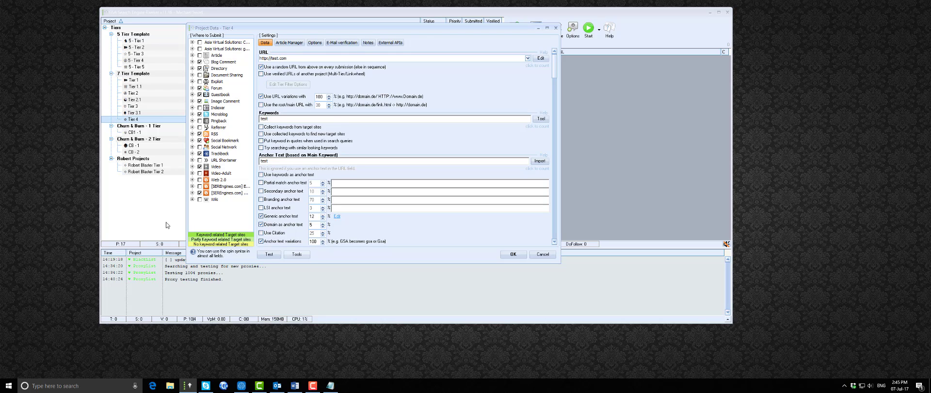
pyautogui.click(514, 254)
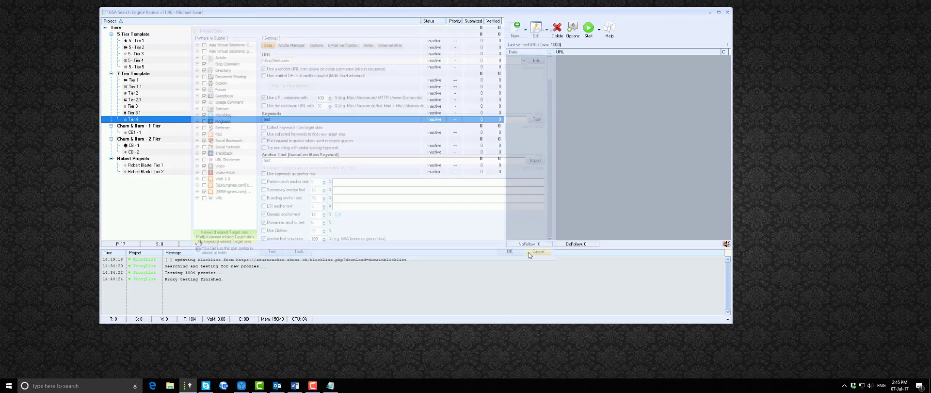
# Delete all projects and groups from the project list
pyautogui.click(214, 106)
pyautogui.hotkey('ctrl', 'a')
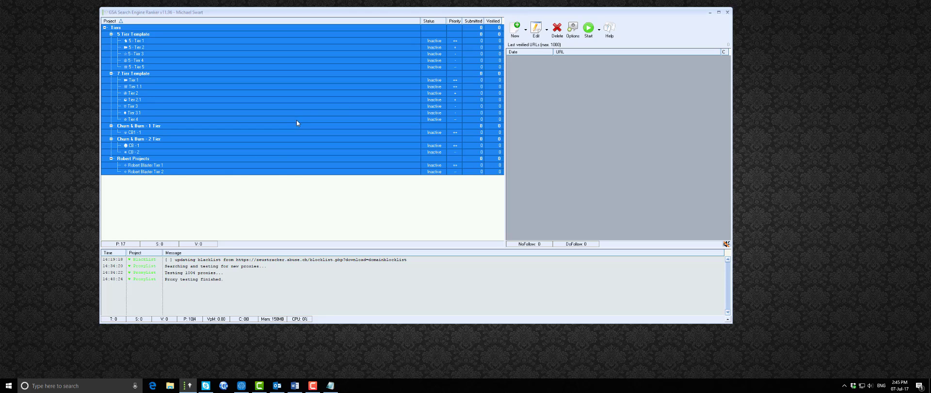
pyautogui.click(557, 29)
pyautogui.click(451, 219)
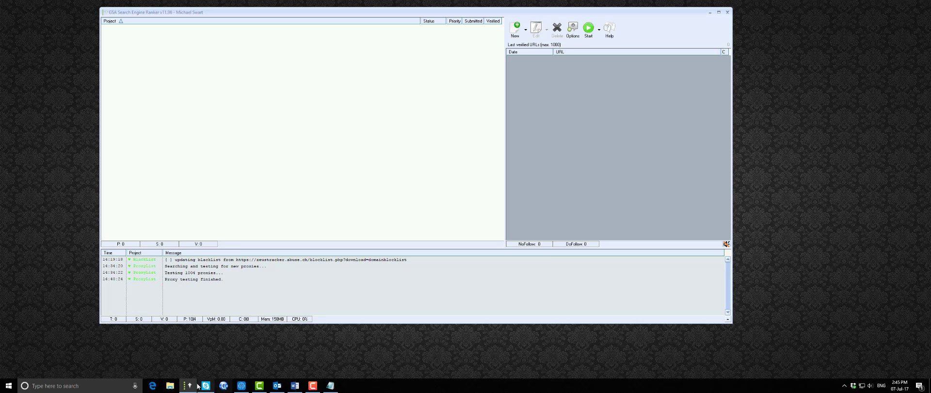
# Switch to File Explorer, examine My Tier 1 Template.gsatml from Documents > GSA SER Templates in Notepad++, and close both windows
pyautogui.click(170, 385)
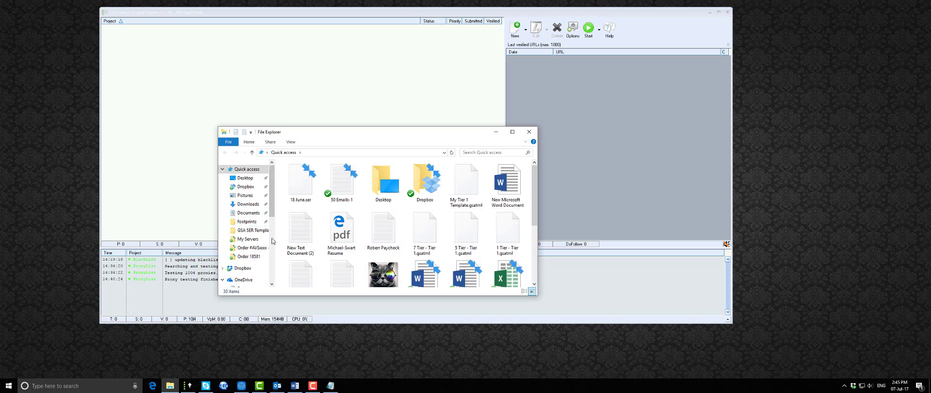
pyautogui.click(248, 212)
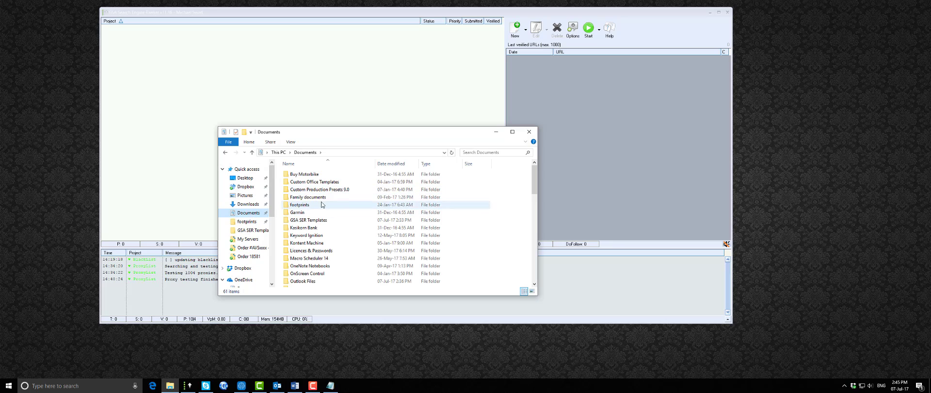
pyautogui.doubleClick(310, 220)
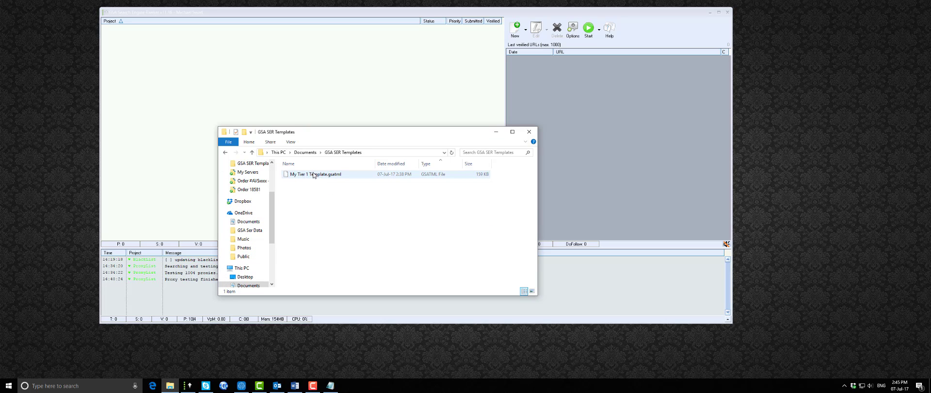
pyautogui.rightClick(312, 174)
pyautogui.click(354, 202)
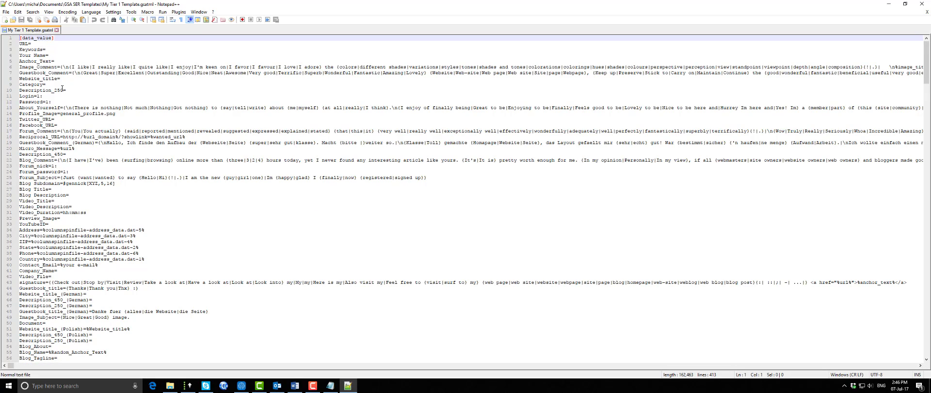
pyautogui.click(920, 3)
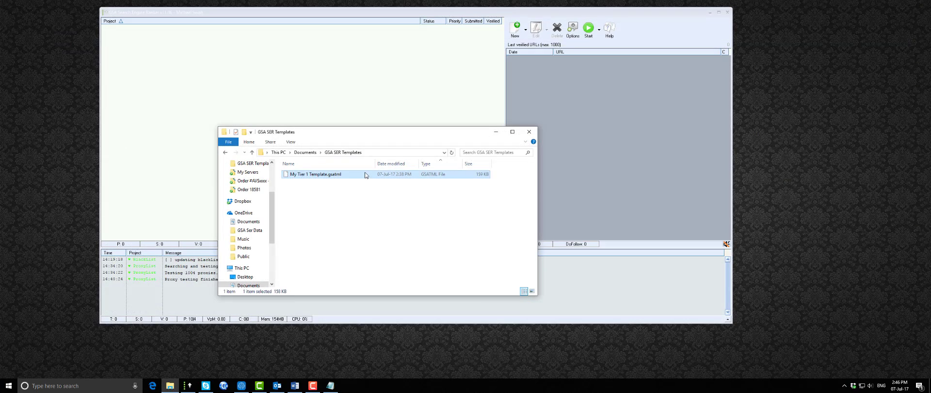
pyautogui.click(528, 132)
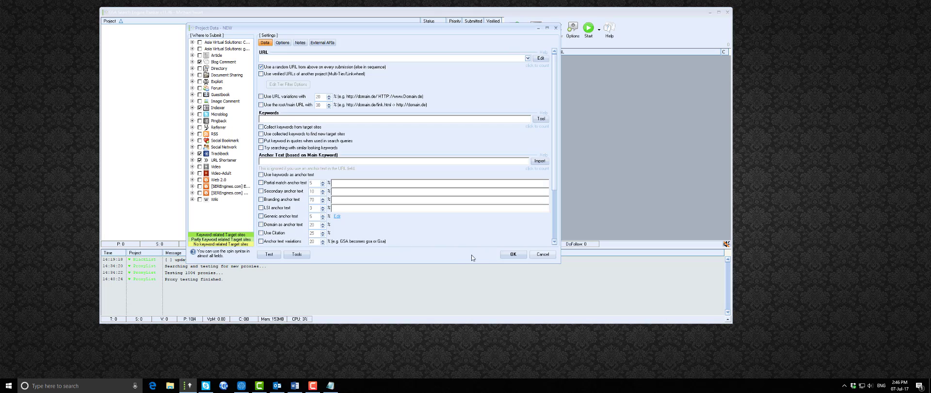
# Examine the tools available for the new project, try to confirm it with an empty URL, and close it without saving
pyautogui.click(298, 256)
pyautogui.moveTo(334, 298)
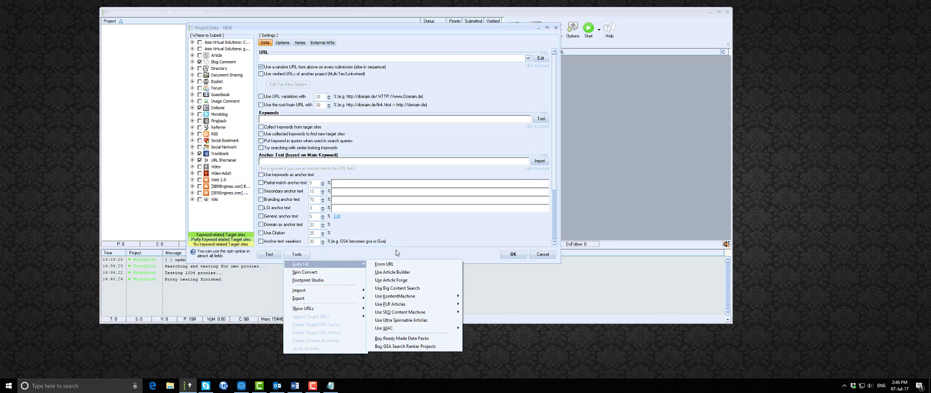
pyautogui.click(506, 255)
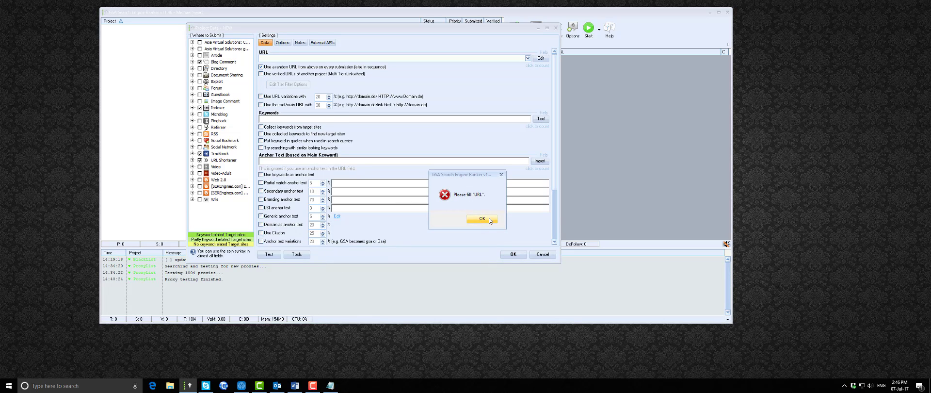
pyautogui.click(501, 174)
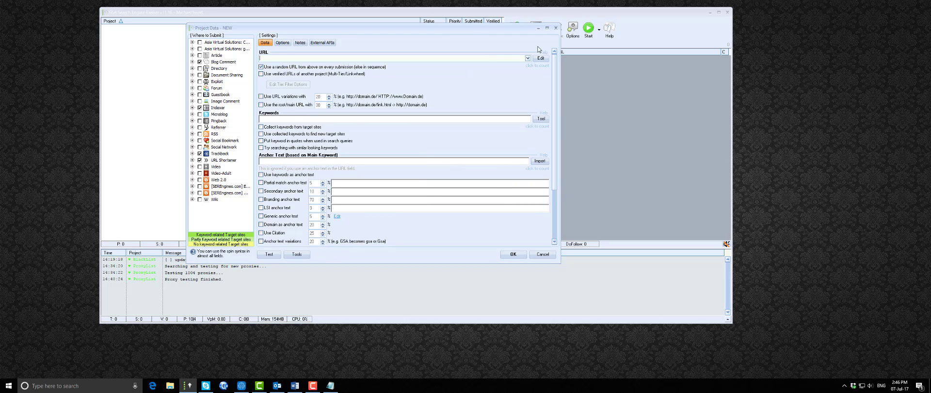
pyautogui.click(555, 28)
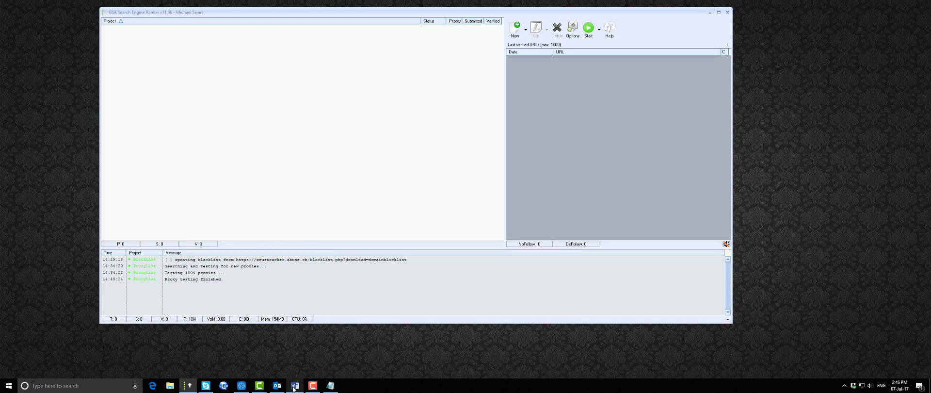
# Switch to Notepad, delete the mytesttemplate line from New Text Document (2), and examine the %Random_Anchor_Text% macro
pyautogui.moveTo(293, 387)
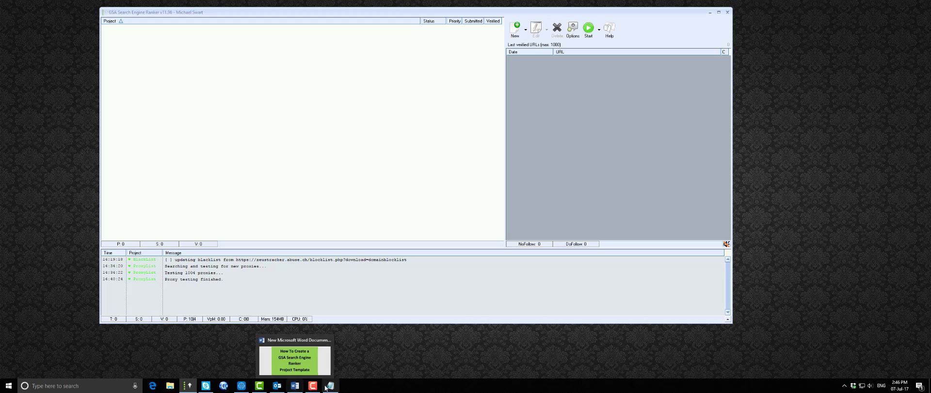
pyautogui.moveTo(330, 388)
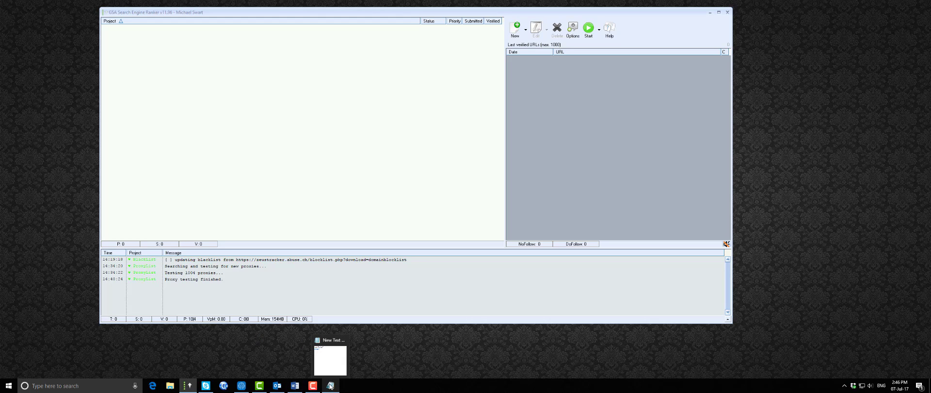
pyautogui.click(330, 387)
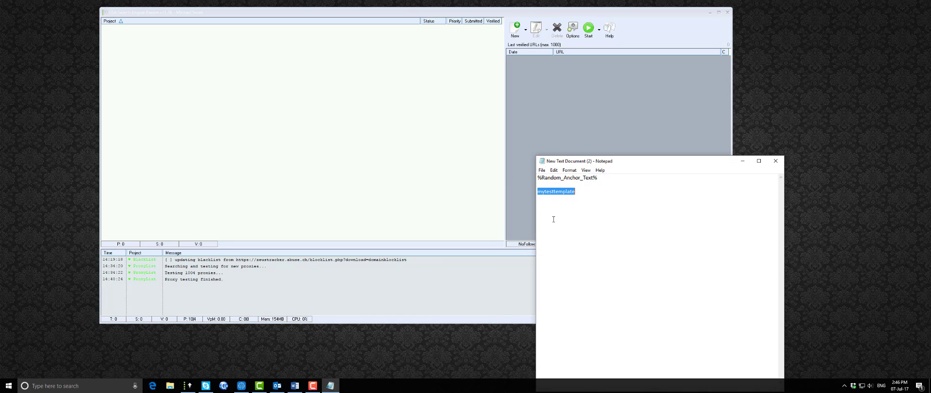
pyautogui.press('Delete')
pyautogui.press('Return')
pyautogui.press('Return')
pyautogui.moveTo(541, 177); pyautogui.dragTo(607, 179)
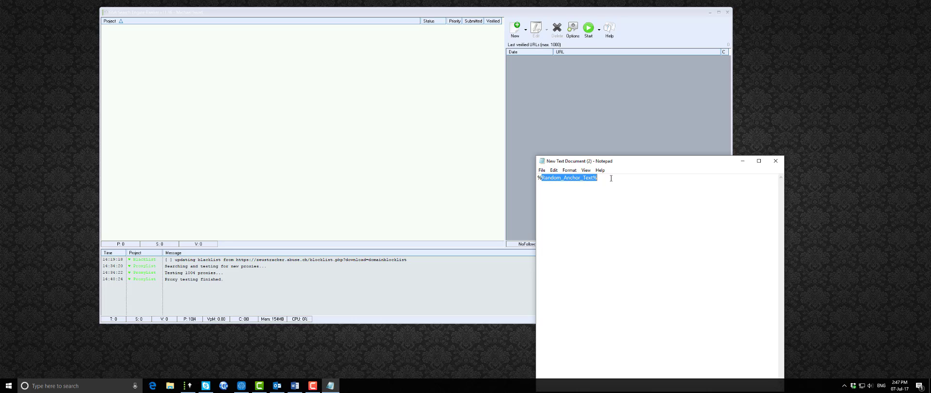
pyautogui.click(613, 194)
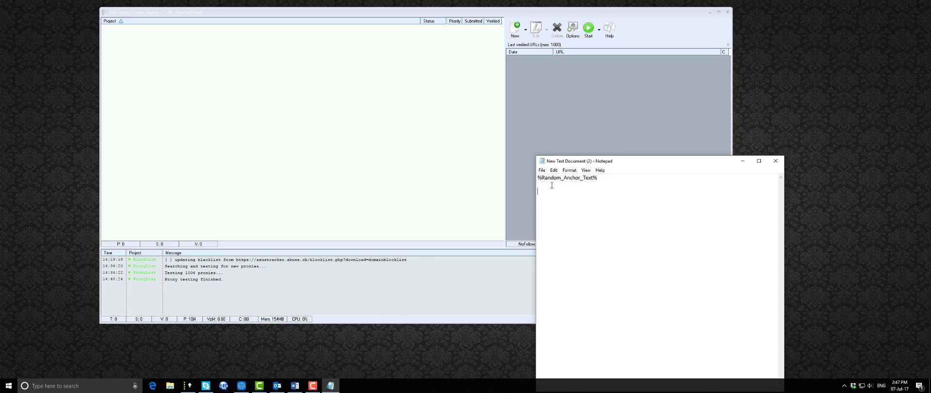
# Close the Notepad document and switch to the Word document titled How To Create a GSA Search Engine Ranker Project Template
pyautogui.click(775, 161)
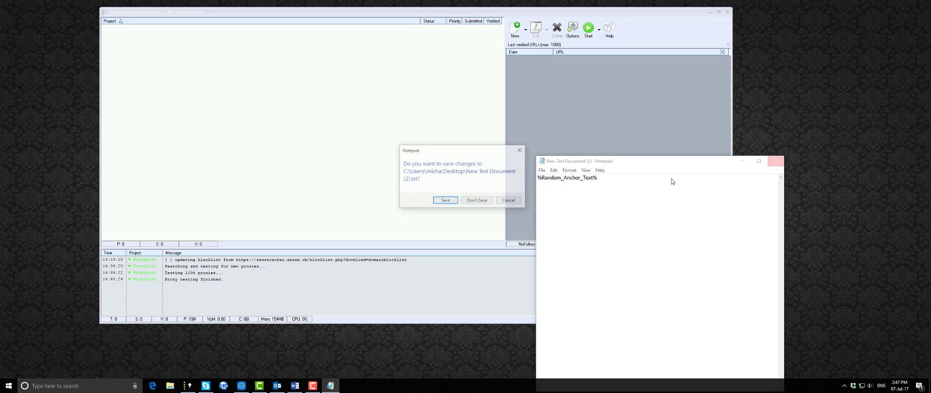
pyautogui.click(294, 387)
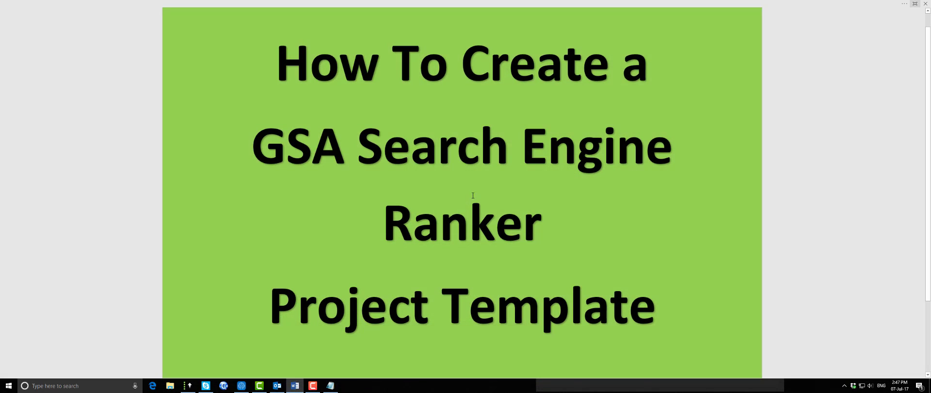